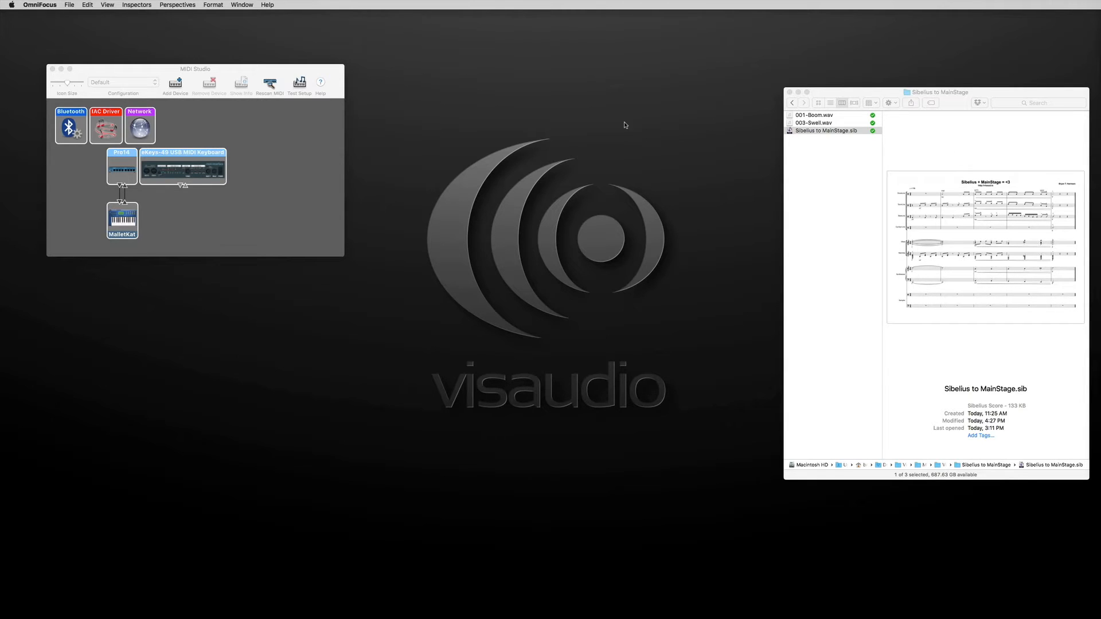
- Open the IAC Driver's properties in MIDI Studio and select its Bus 1 port
double_click(113, 126)
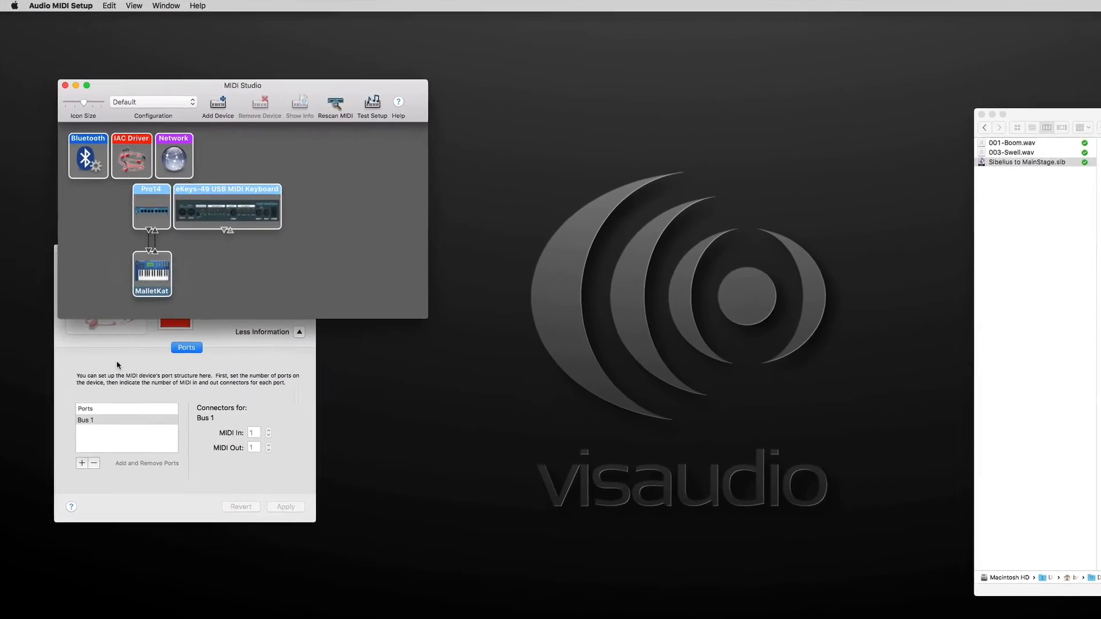
click(122, 382)
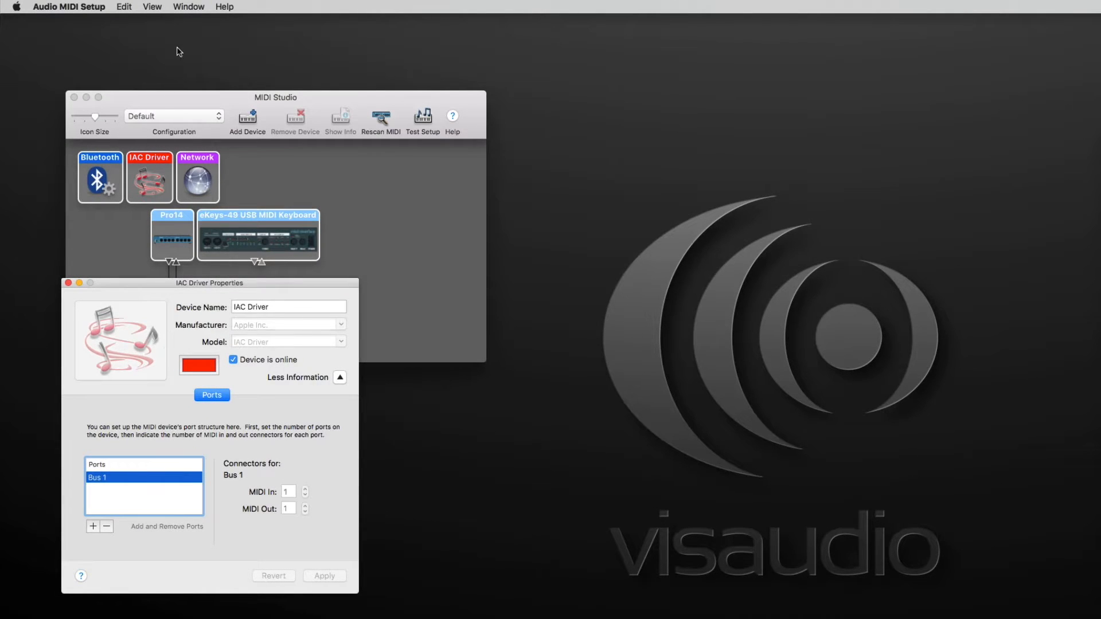
click(187, 7)
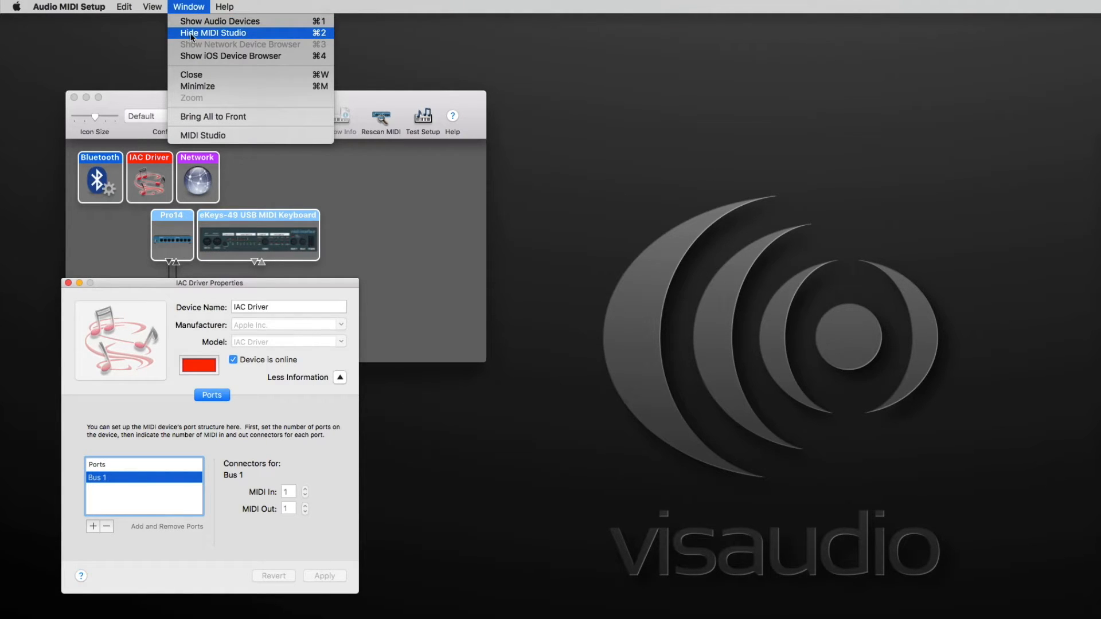
click(366, 98)
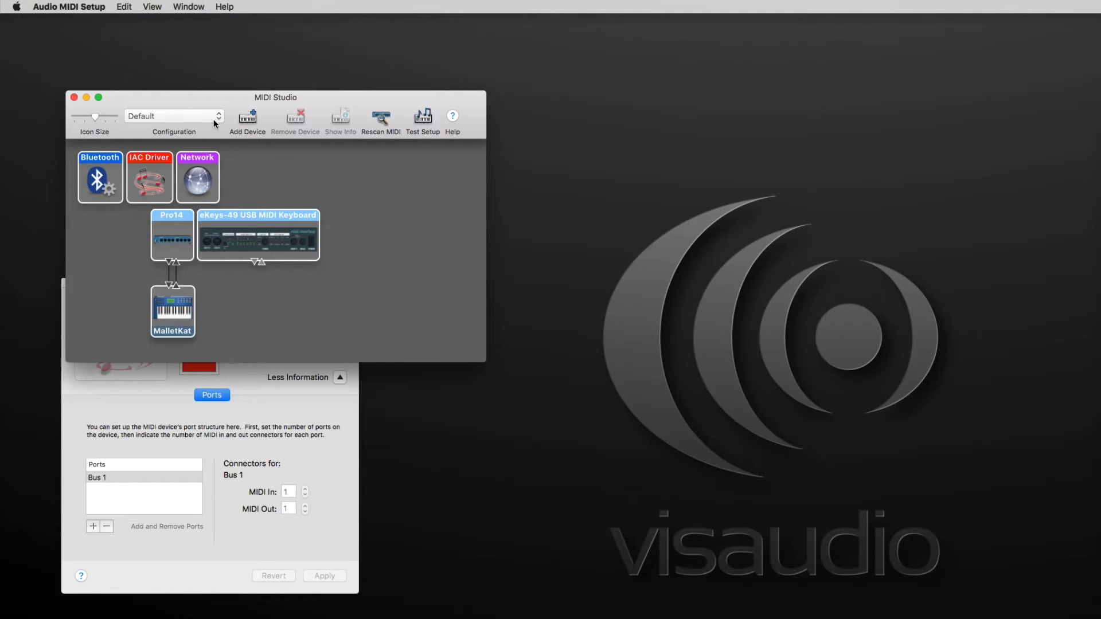
- Open the IAC Driver's properties and add four new ports below Bus 1
double_click(148, 171)
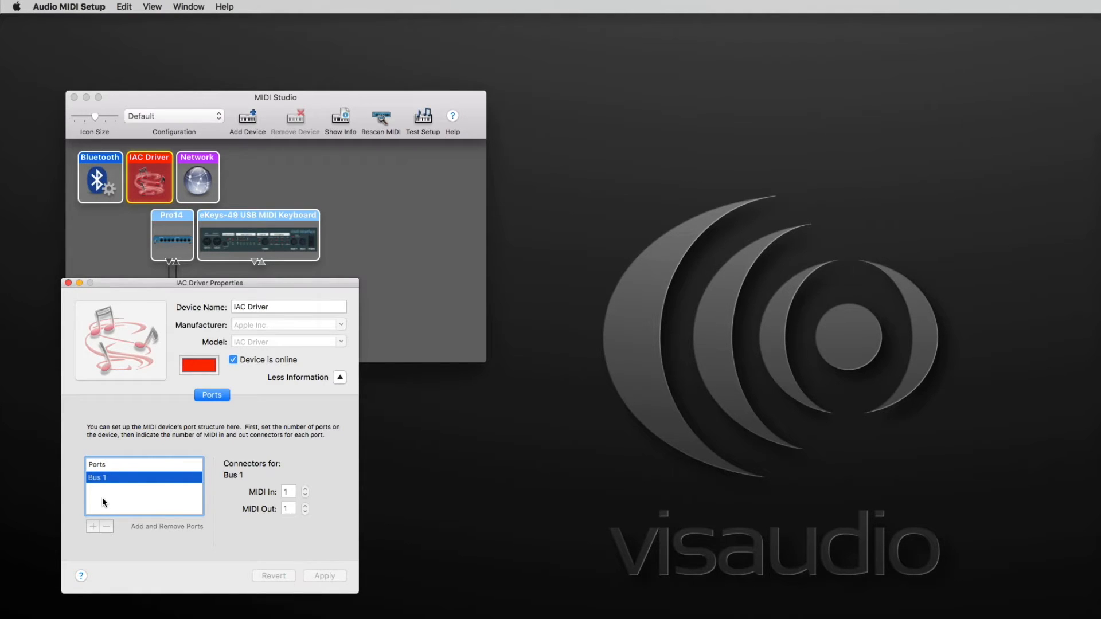
click(93, 527)
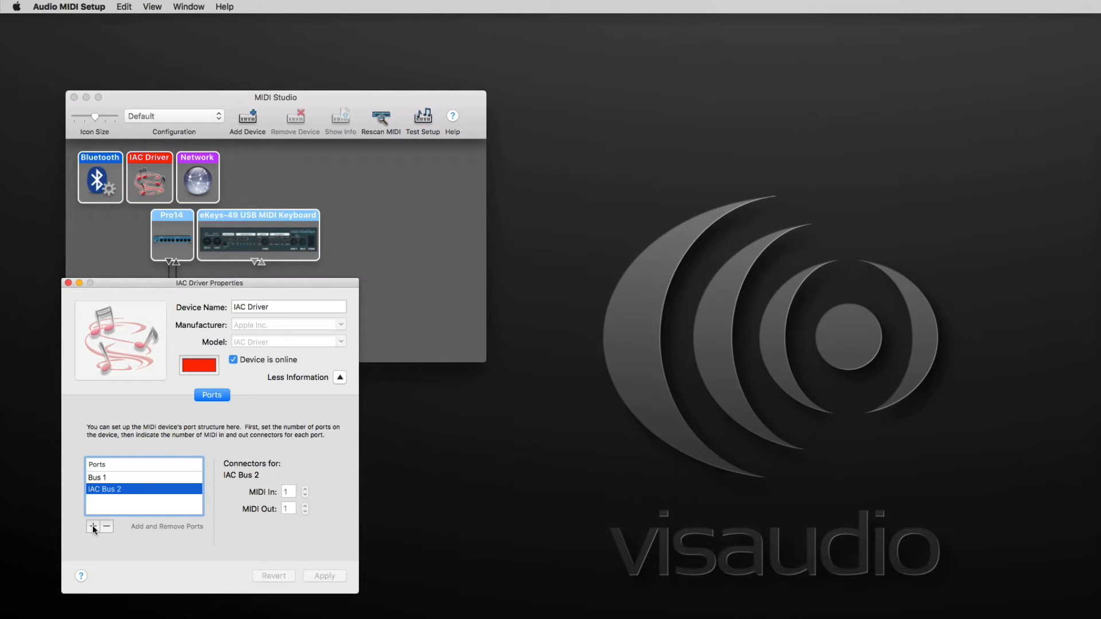
click(93, 526)
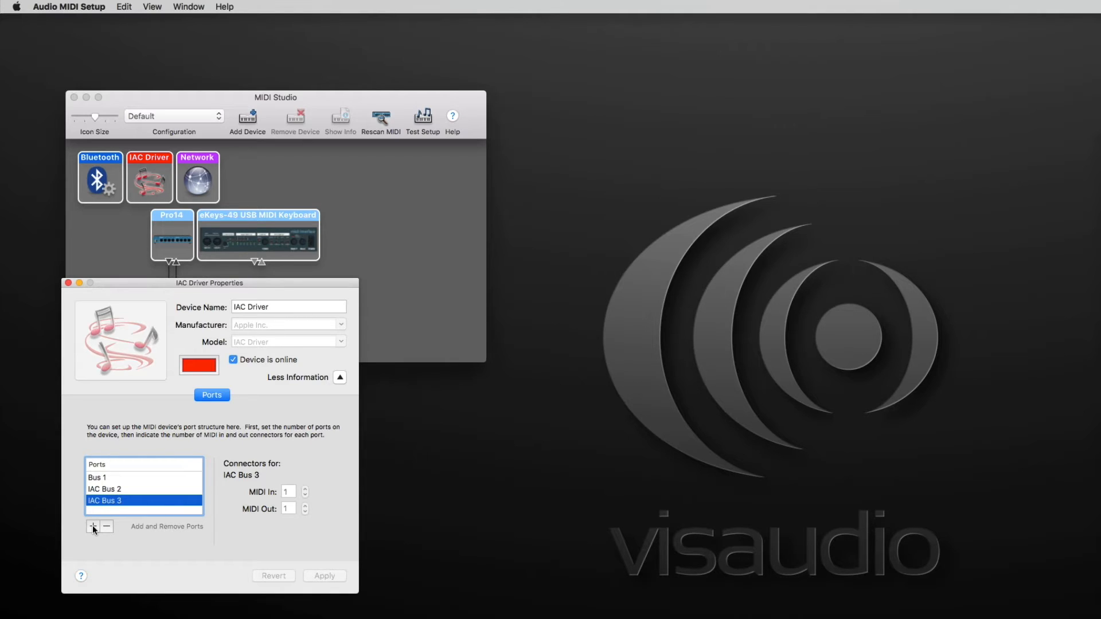
click(93, 527)
click(93, 527)
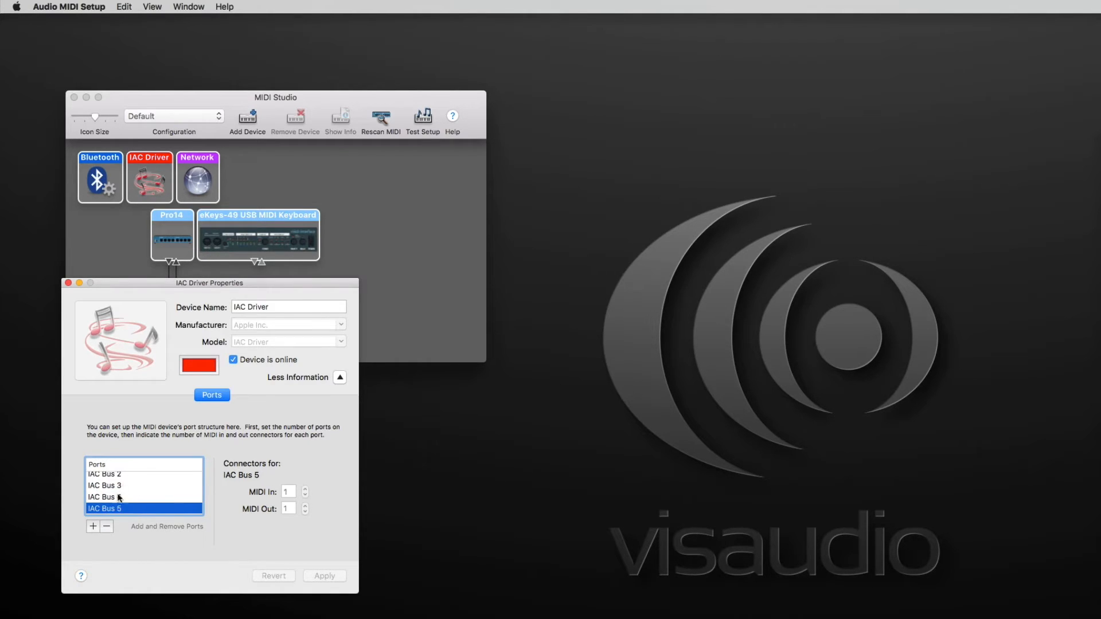
- Rename the IAC Bus 2 port to Synth 1
scroll(120, 480, up, 2)
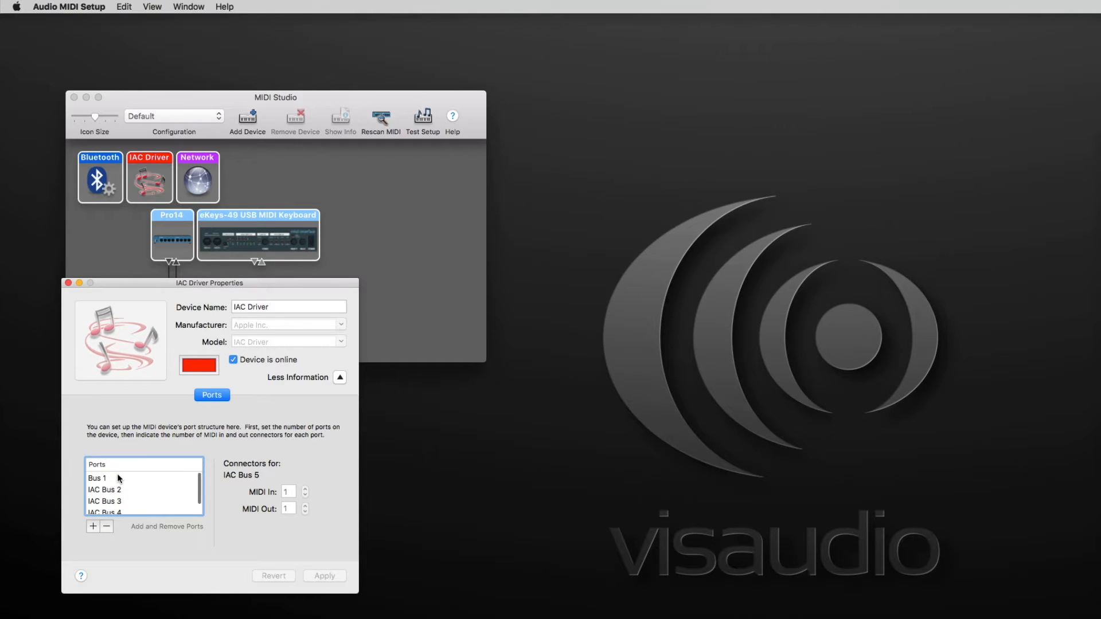
click(116, 489)
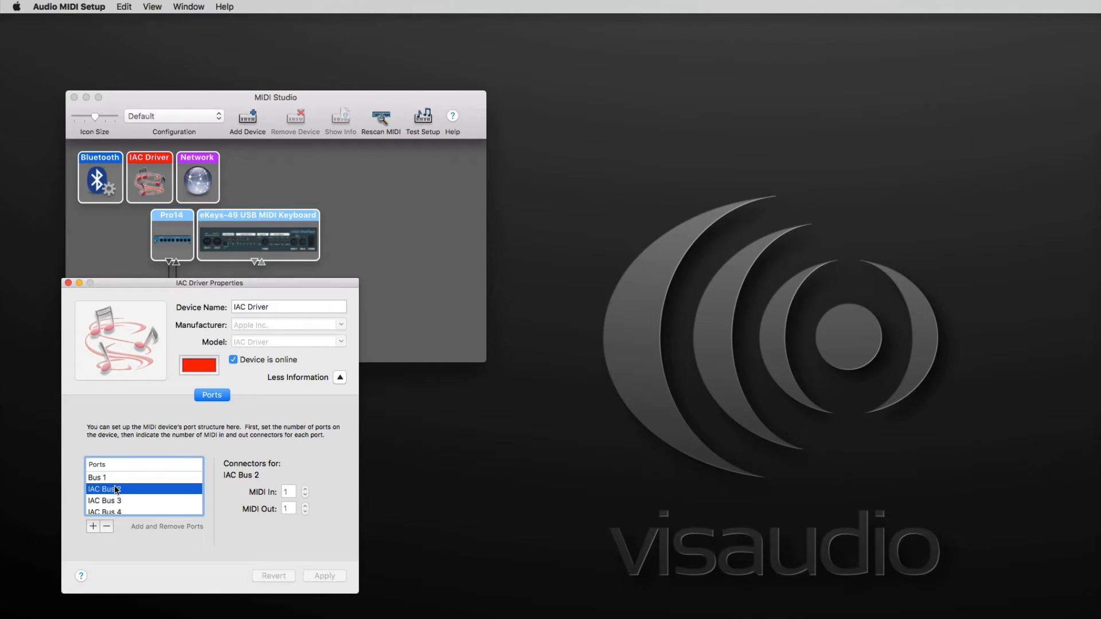
double_click(116, 489)
text(Synth 1)
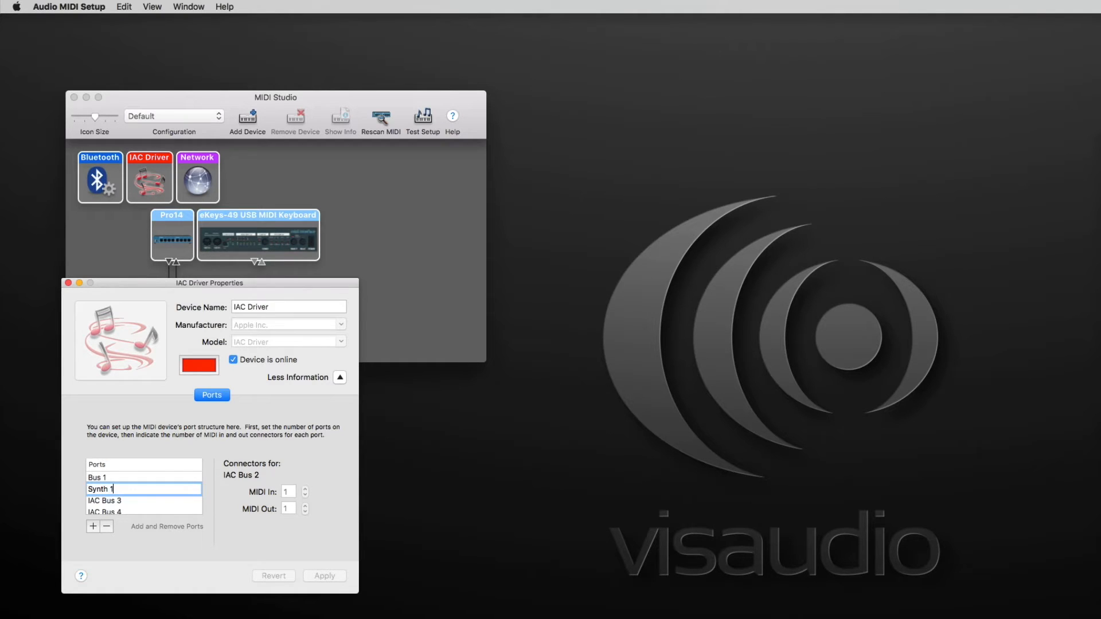
key(Return)
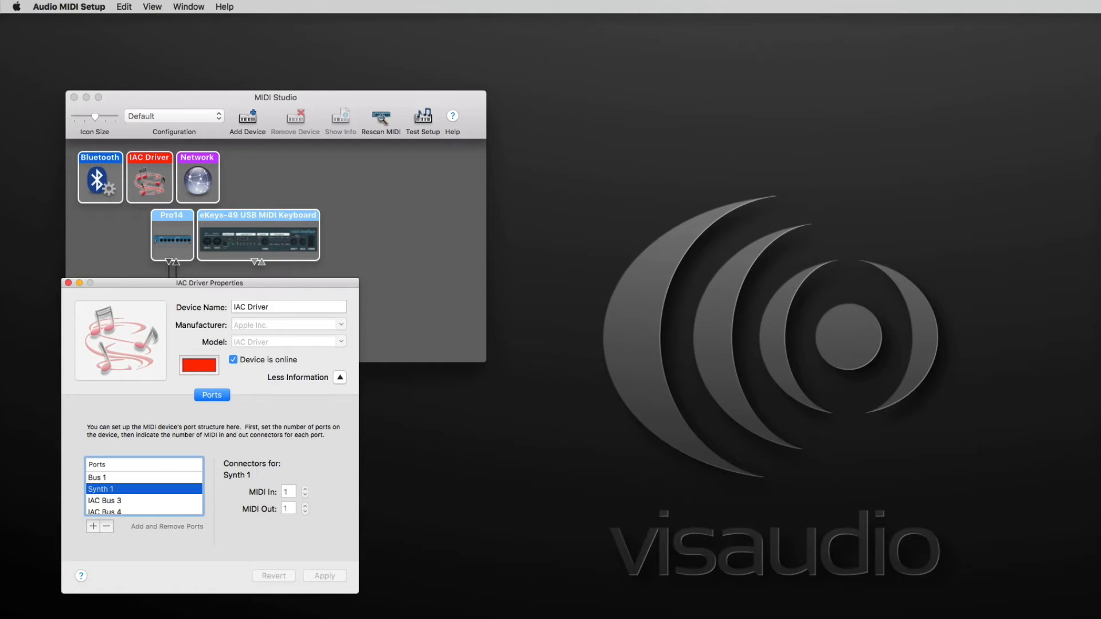
- Rename the IAC Bus 3 port to Synth 2
click(104, 500)
double_click(105, 501)
text(Synth 23)
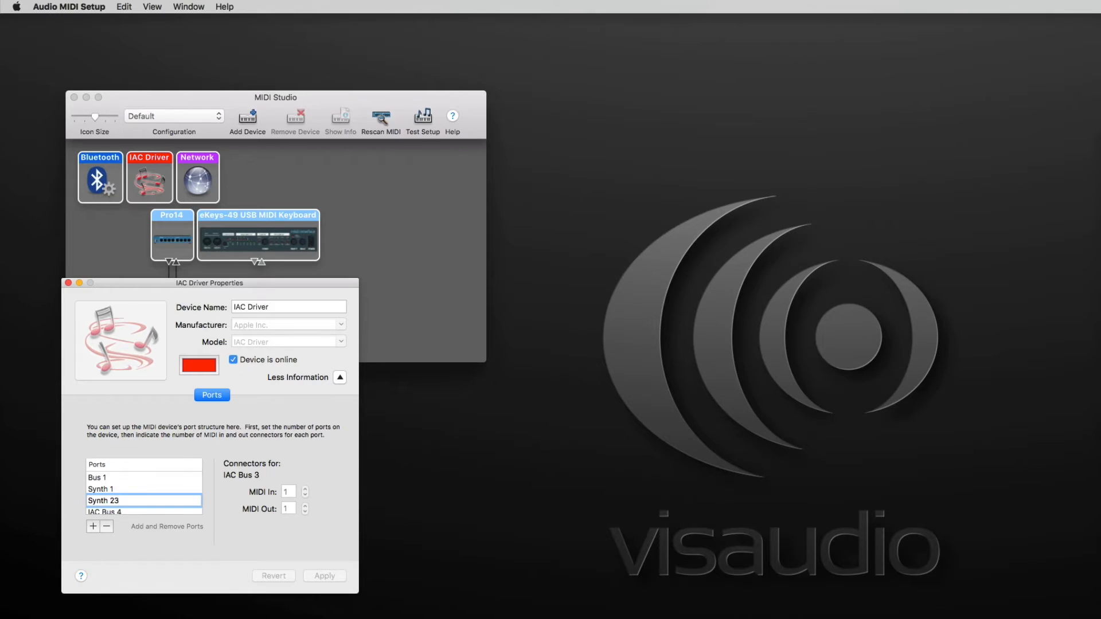
key(BackSpace)
key(Return)
- Rename the IAC Bus 4 port to Synth 3
scroll(114, 497, down, 2)
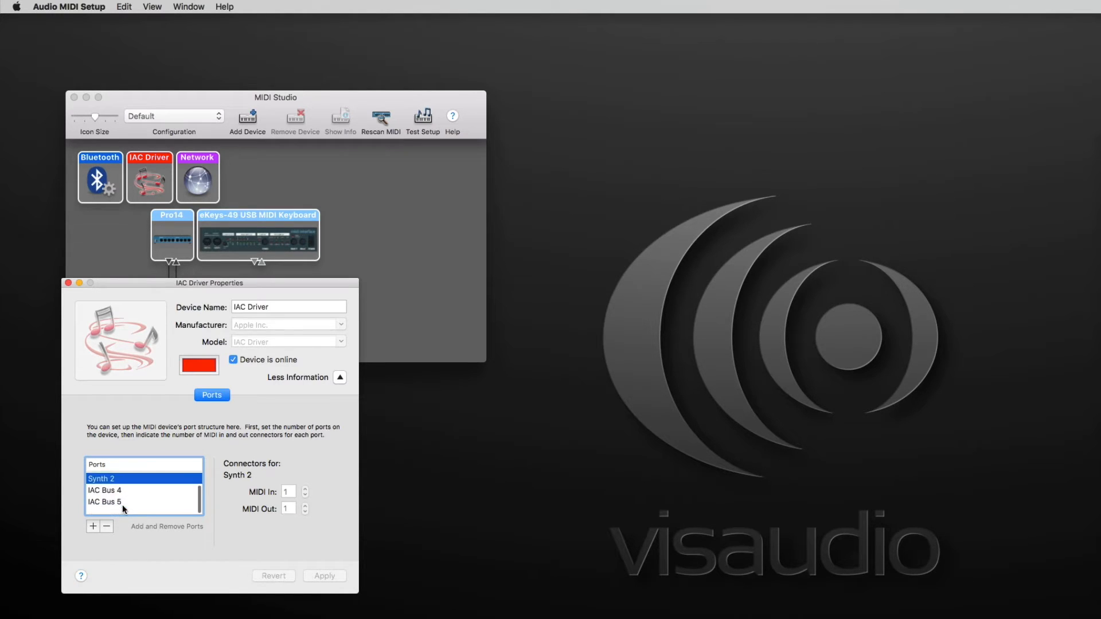
click(115, 497)
double_click(115, 497)
text(Sy)
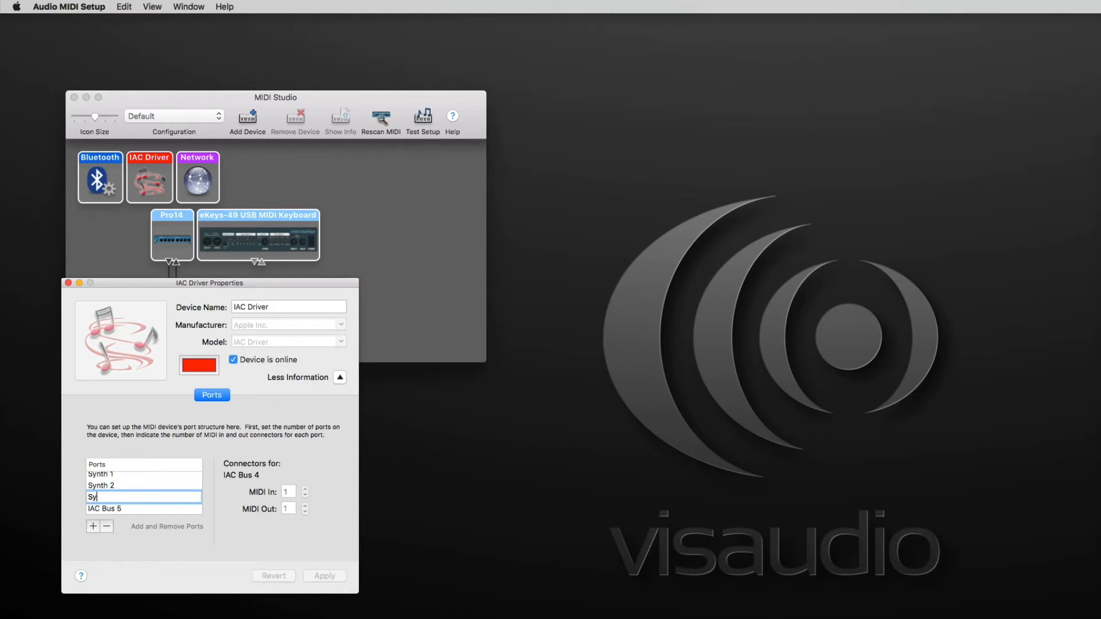
text(nth 3)
key(Return)
- Rename the IAC Bus 5 port to Synth 4
scroll(111, 497, down, 1)
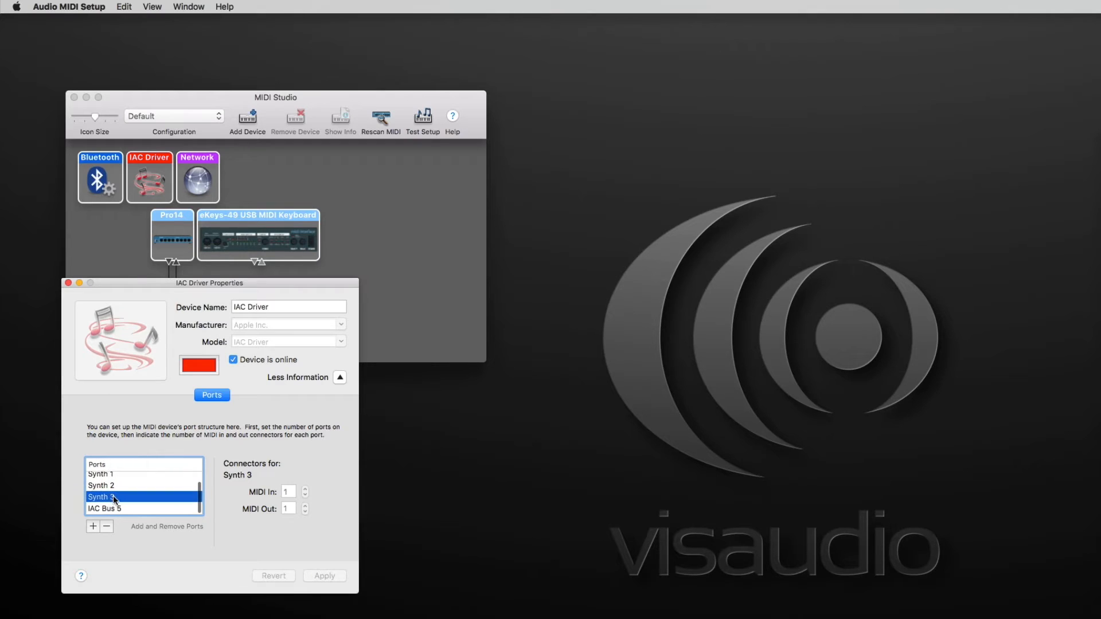
double_click(115, 509)
text(Synth )
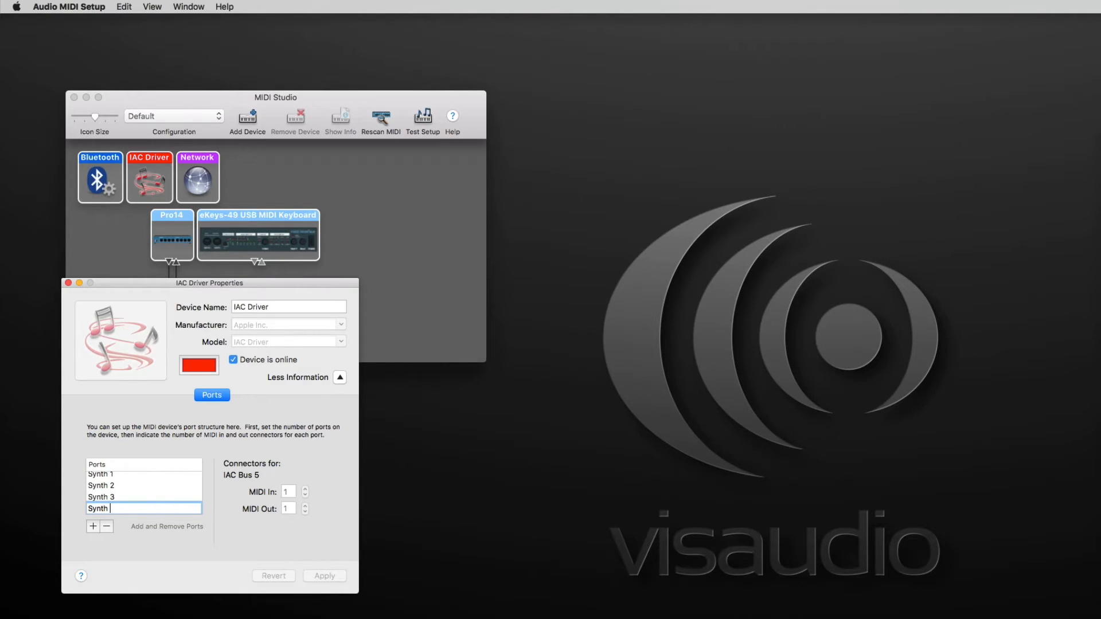
text(4)
key(Return)
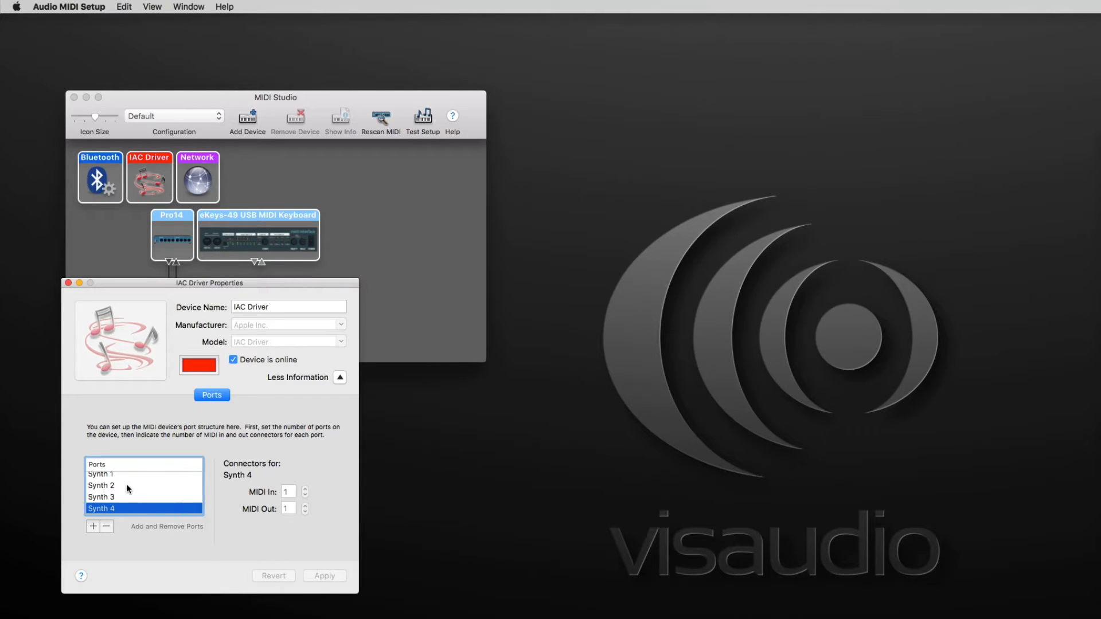
- Review the IAC Driver's port list, close its properties and minimize MIDI Studio
scroll(126, 484, up, 2)
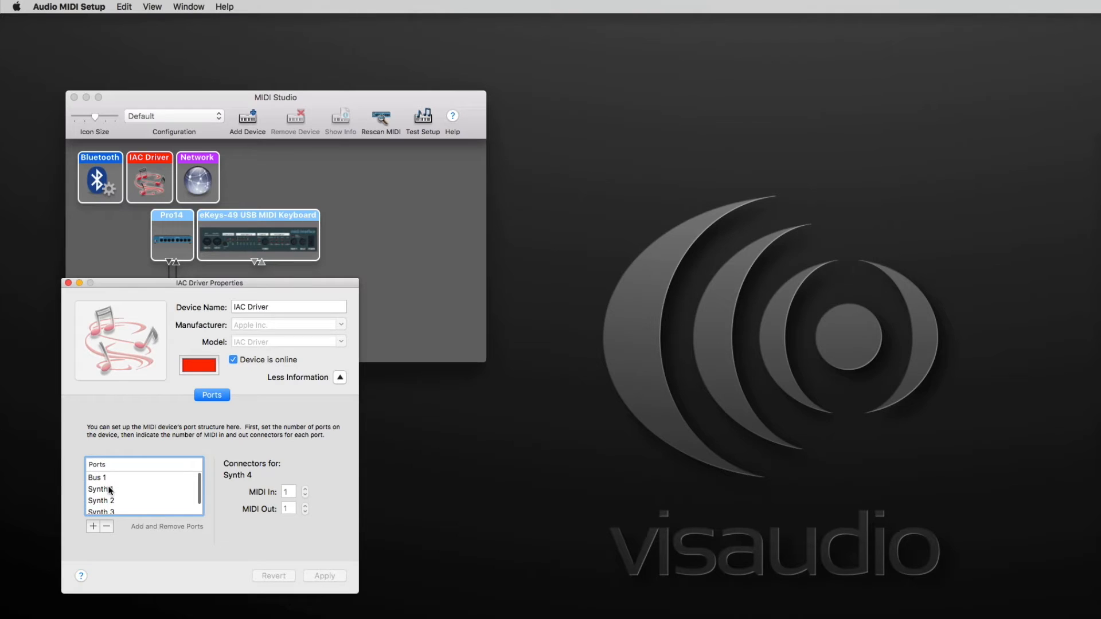
scroll(111, 491, down, 2)
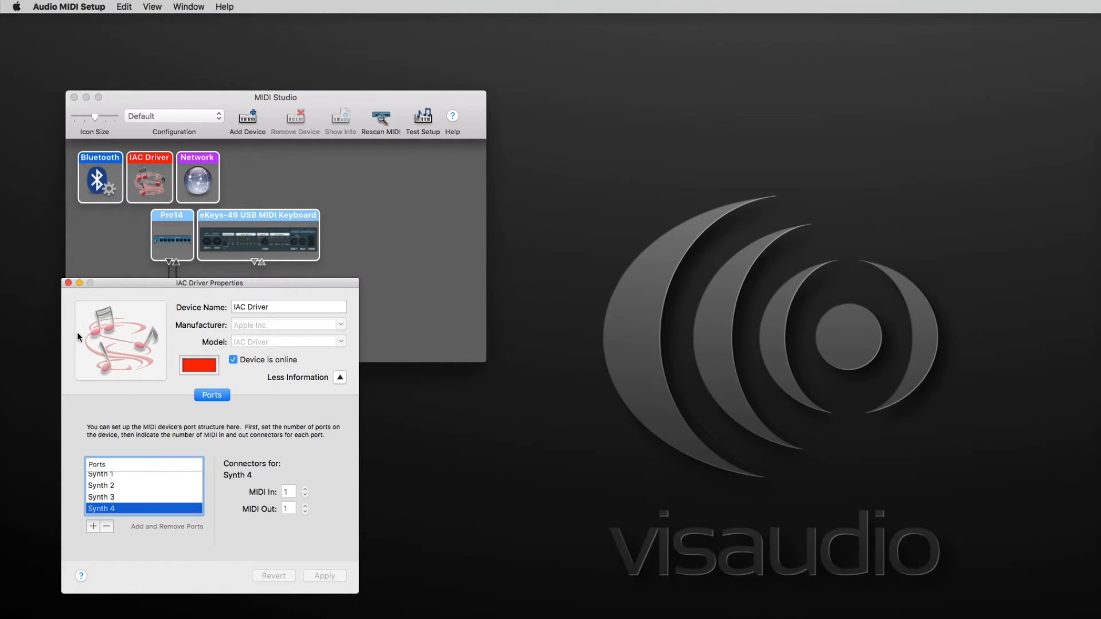
click(68, 283)
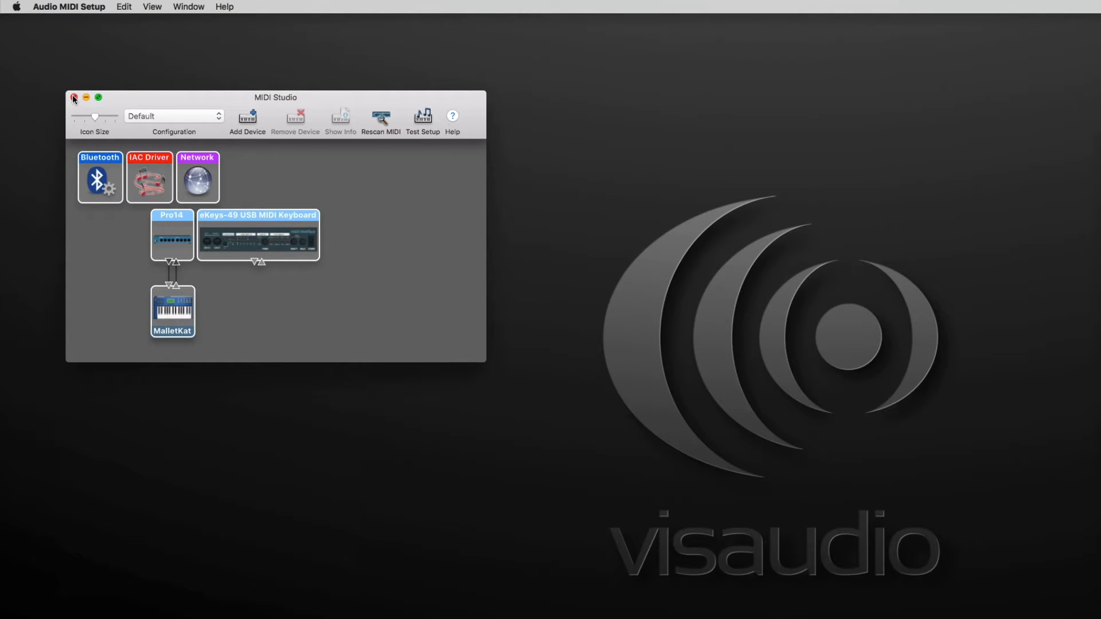
double_click(150, 179)
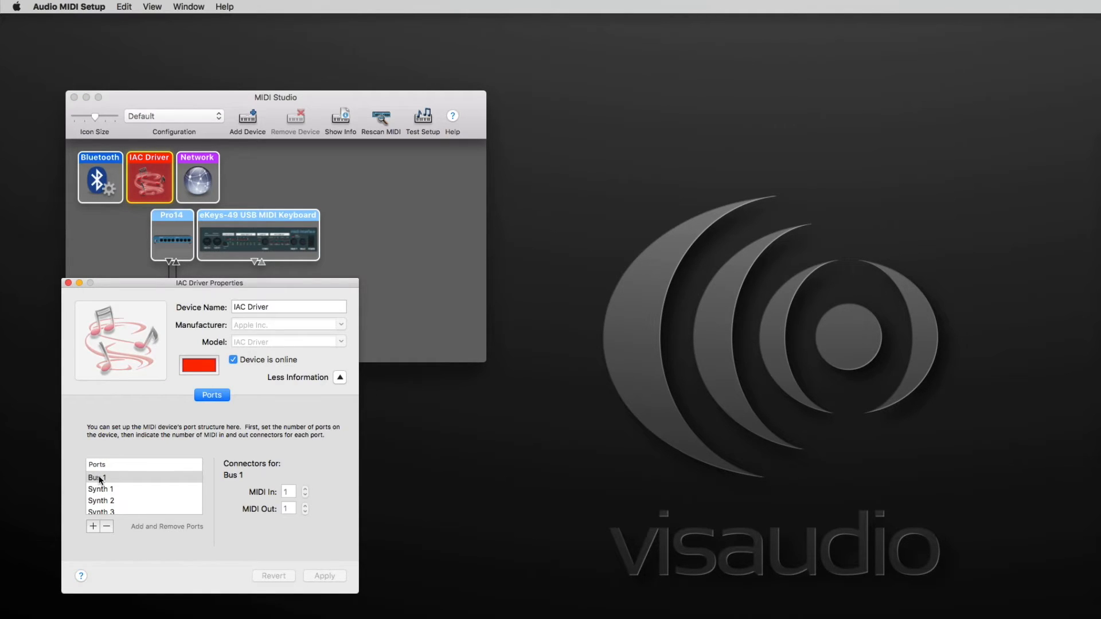
click(68, 284)
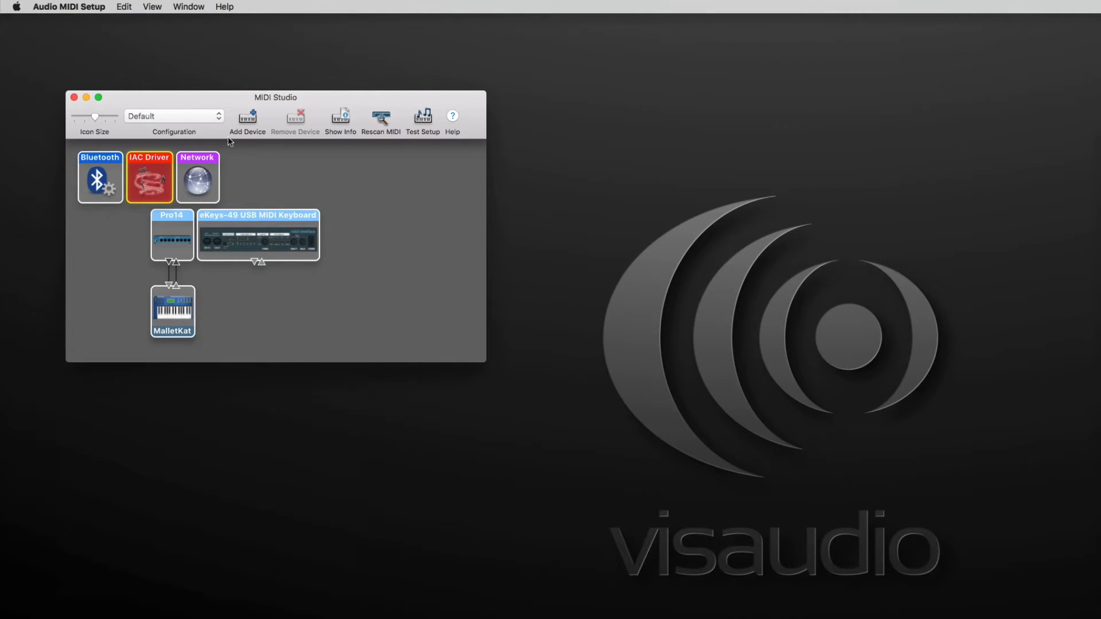
click(86, 98)
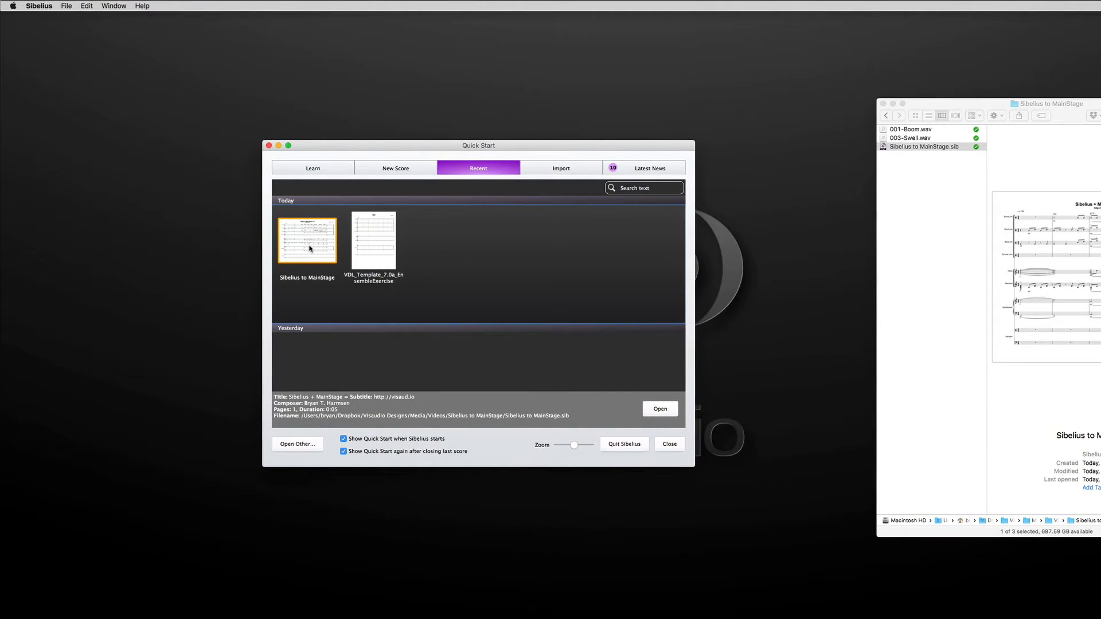
- In Sibelius, open the recent score "Sibelius to MainStage" and bring up its Playback Devices settings
double_click(310, 248)
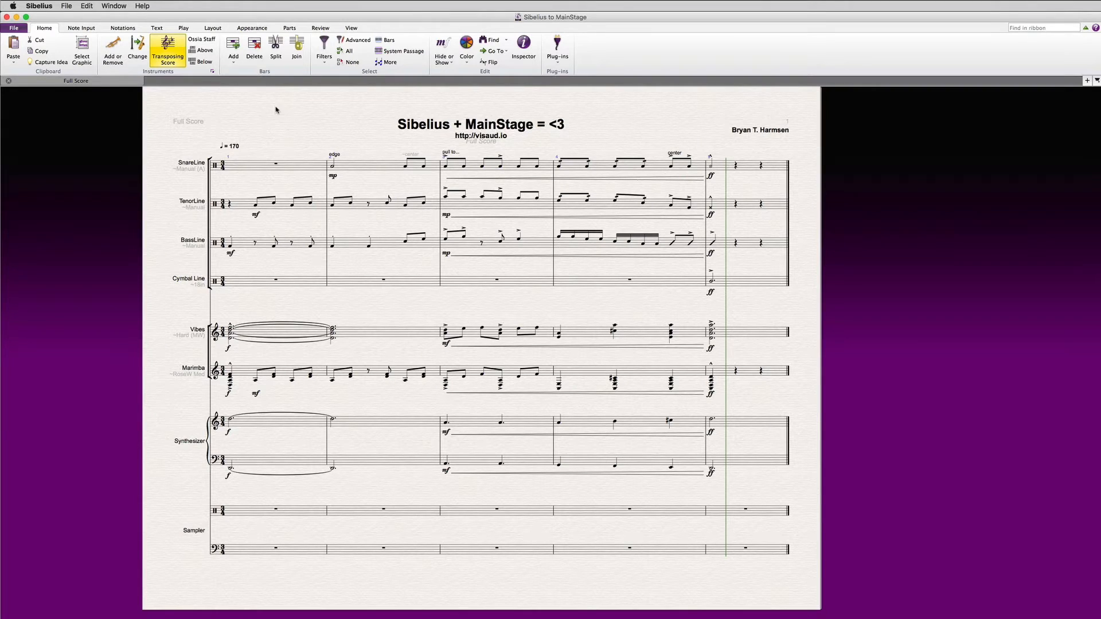
click(183, 28)
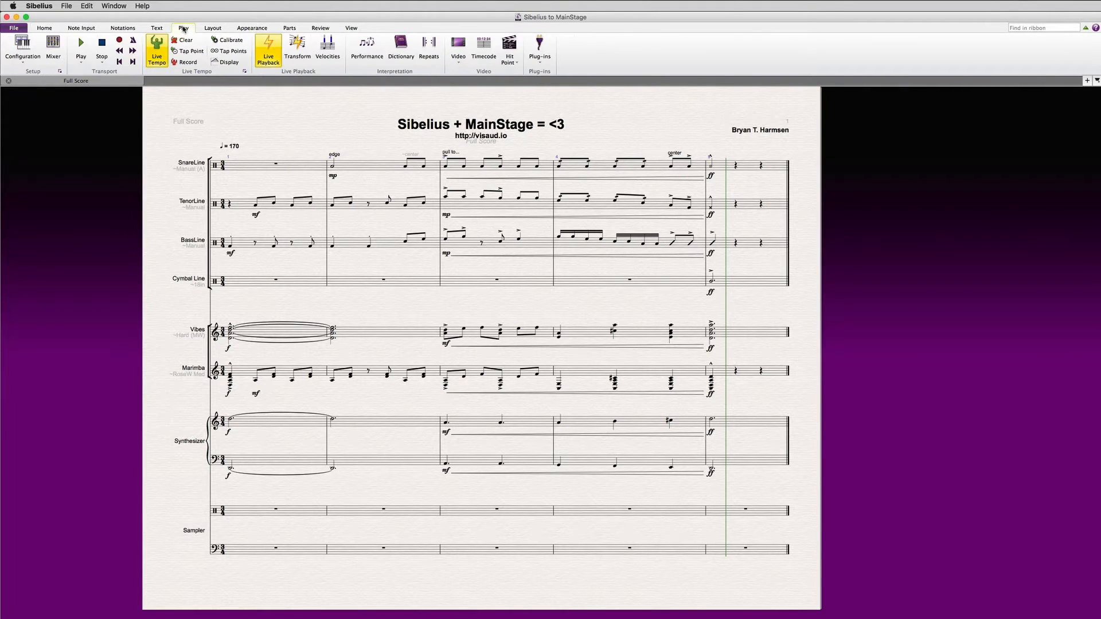
click(60, 72)
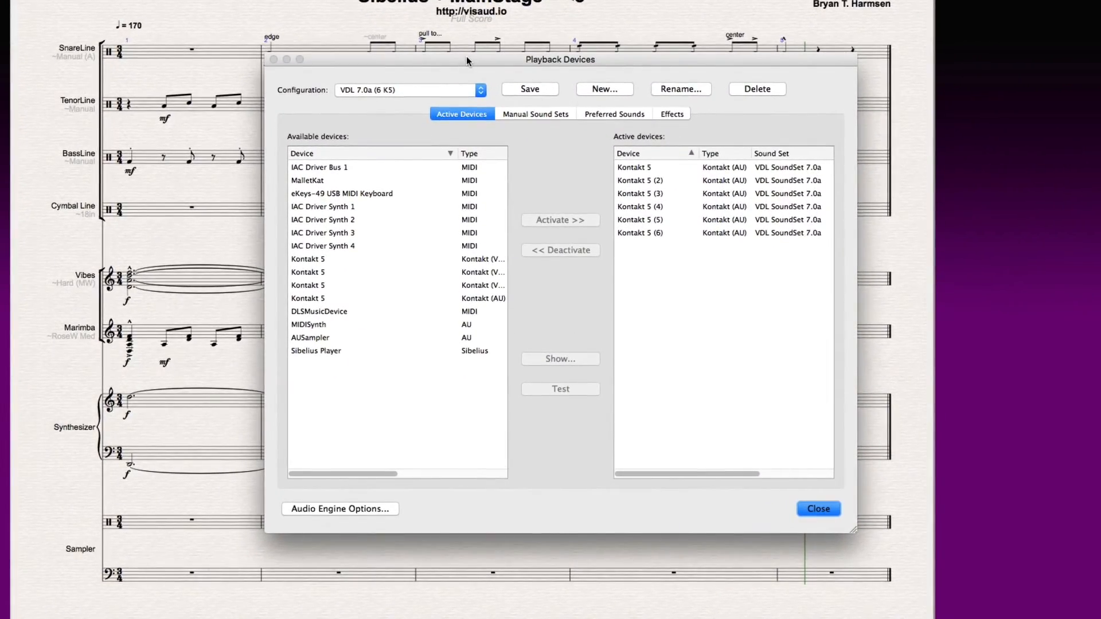
- Examine the available and active devices of the VDL 7.0a (6 K5) configuration and close the Playback Devices settings
drag(466, 57, 391, 57)
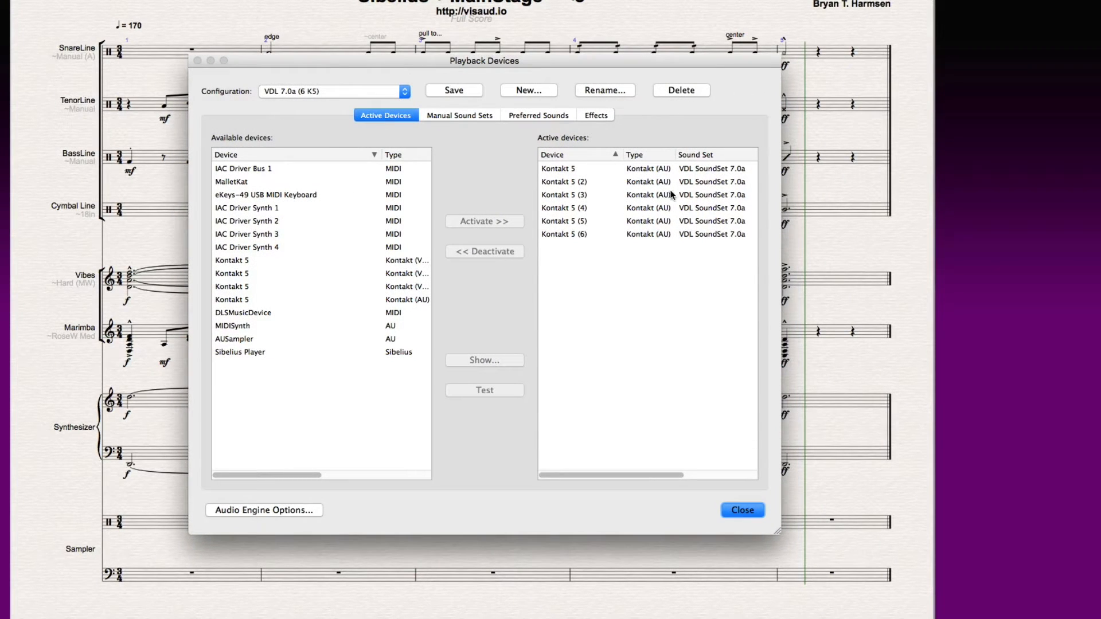
double_click(609, 208)
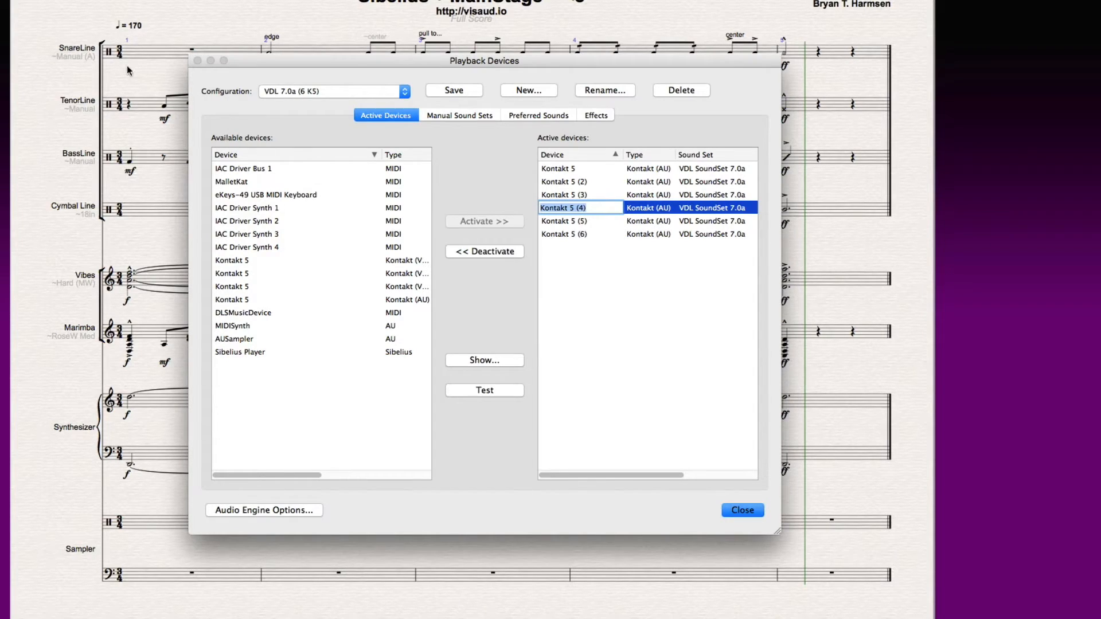
click(755, 509)
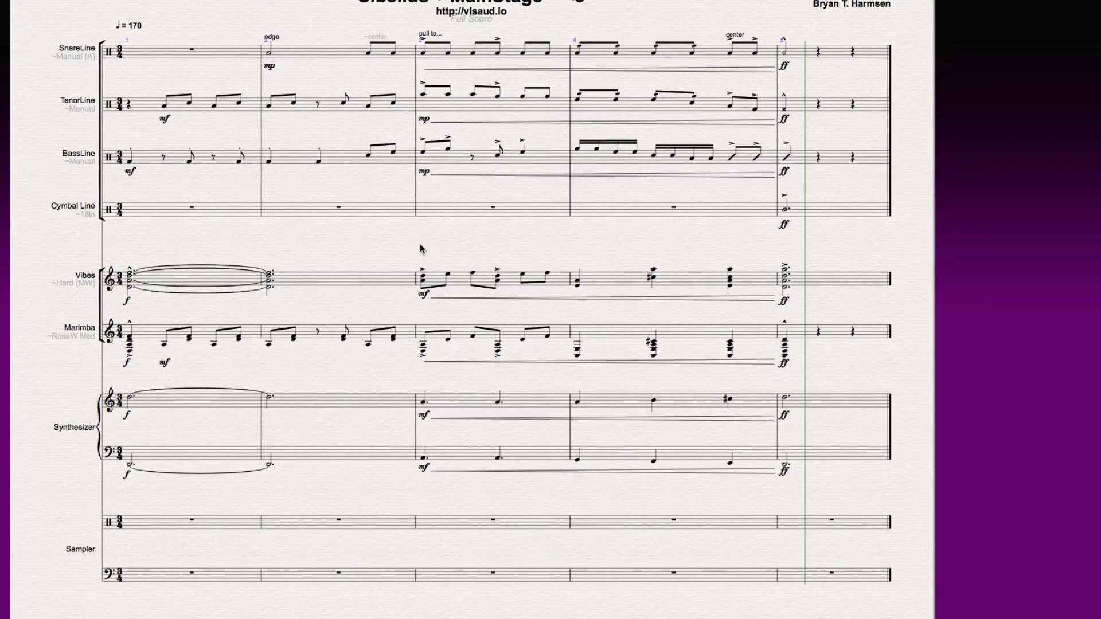
- Return the playback line to the start of the score and play it
key(super+[)
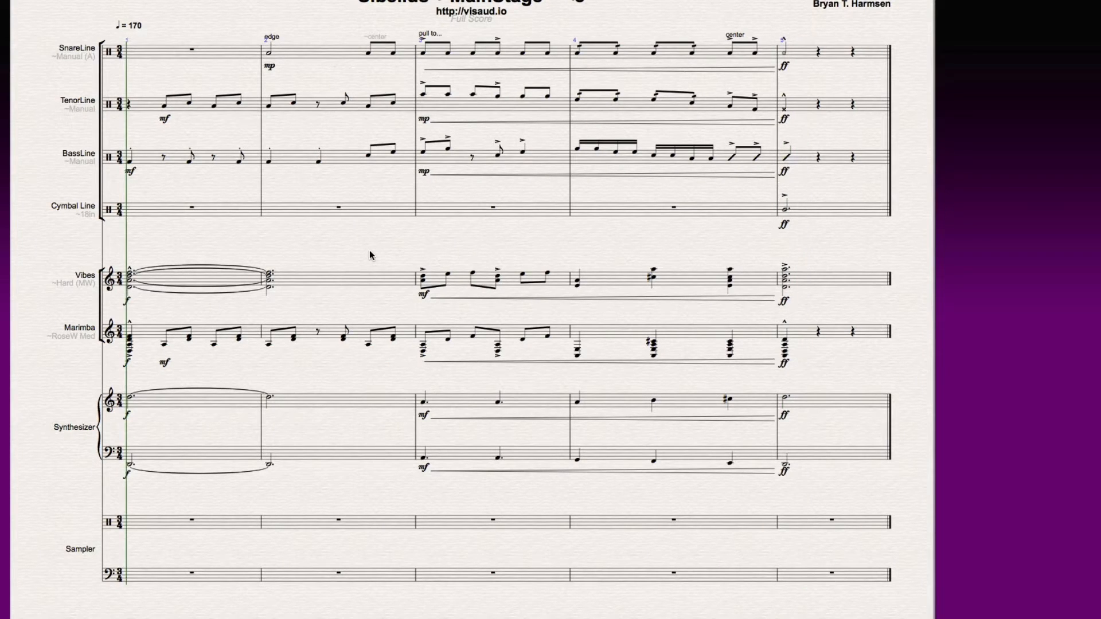
key(space)
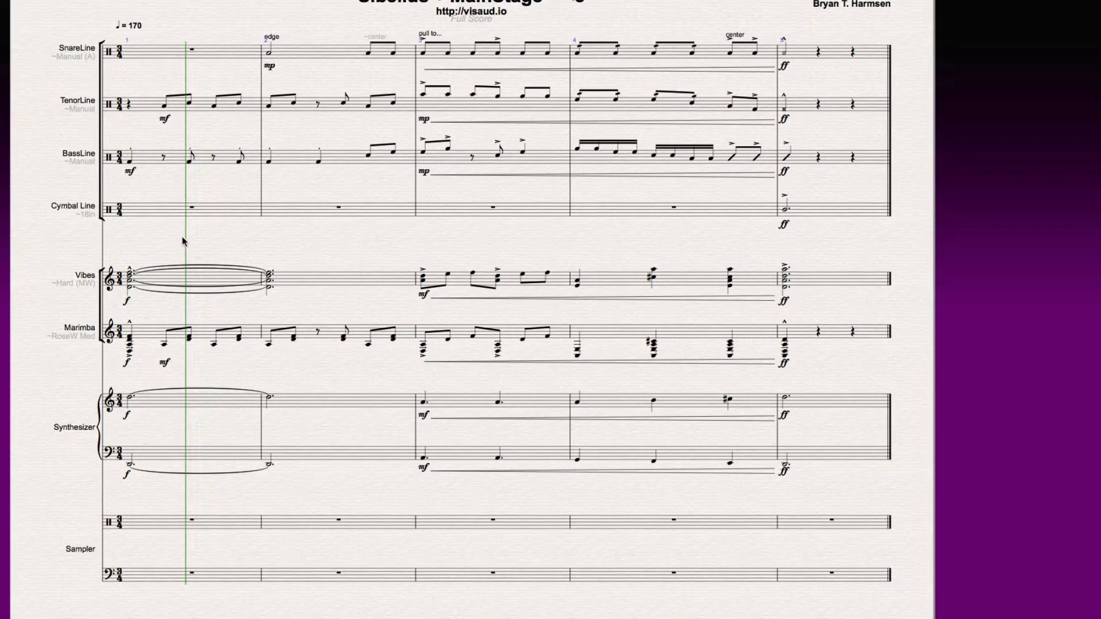
click(227, 58)
click(220, 22)
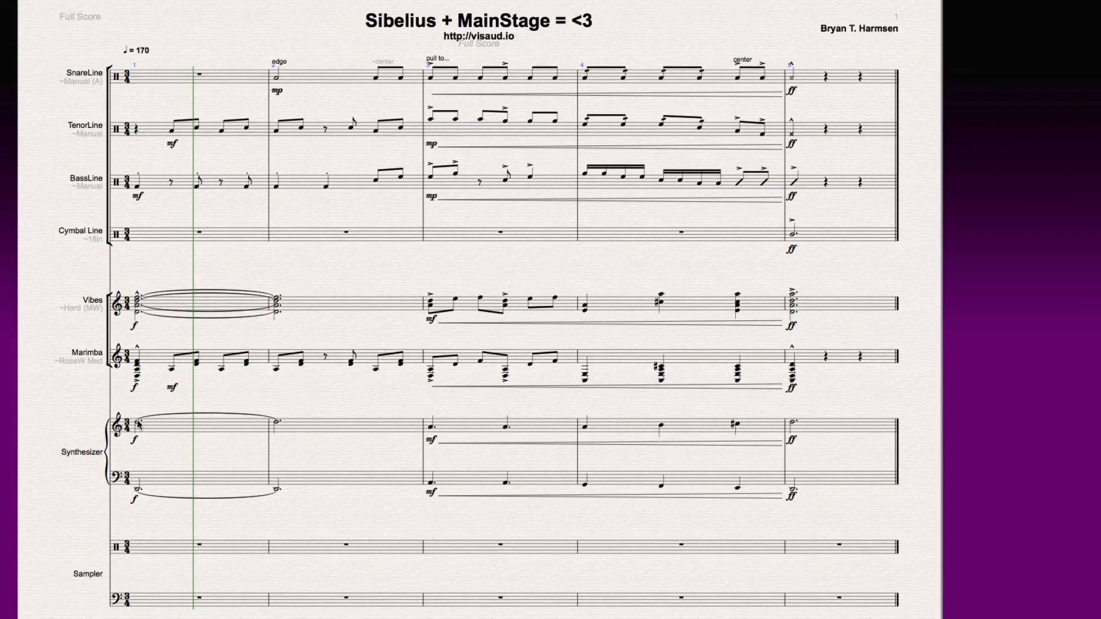
- Open the Playback Devices settings and activate IAC Driver Synth 1, 2, 3 and 4
click(138, 425)
click(138, 423)
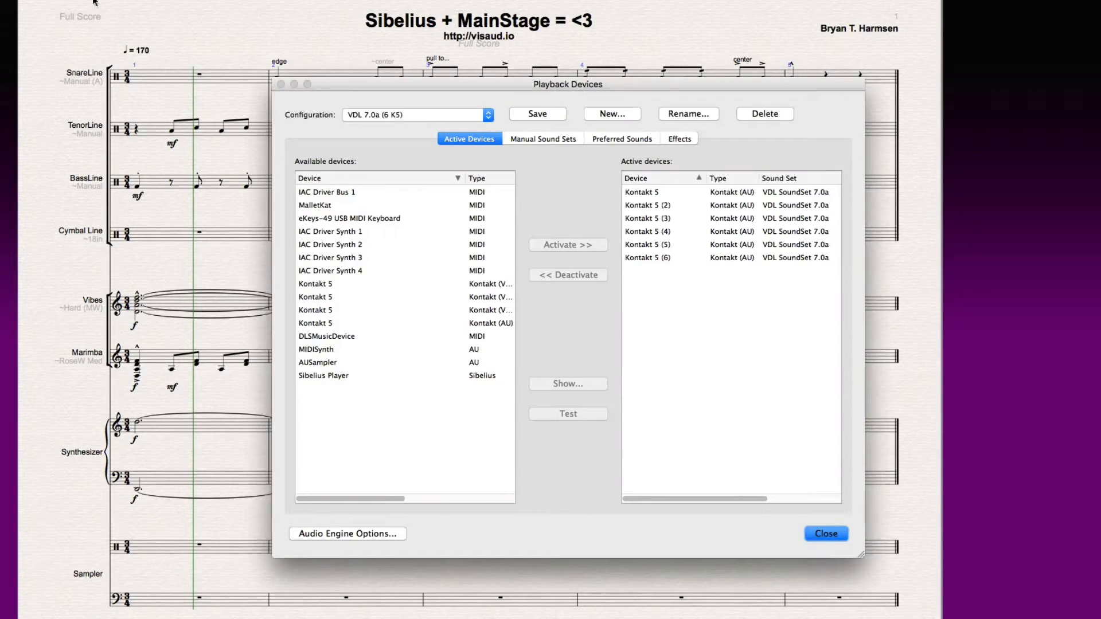
drag(531, 87, 422, 79)
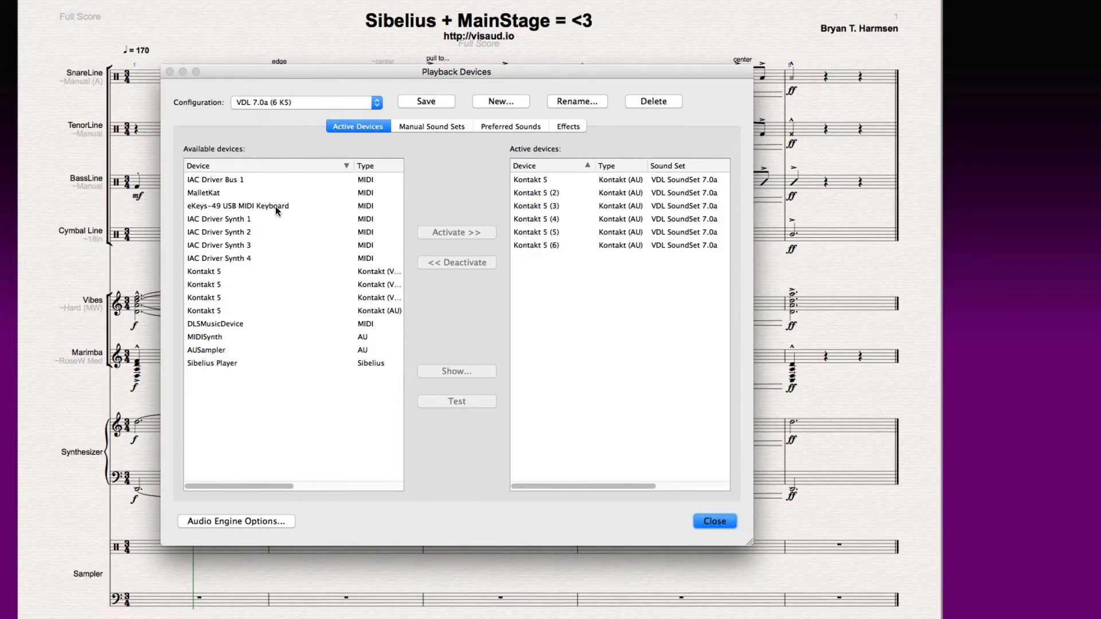
double_click(239, 219)
double_click(239, 220)
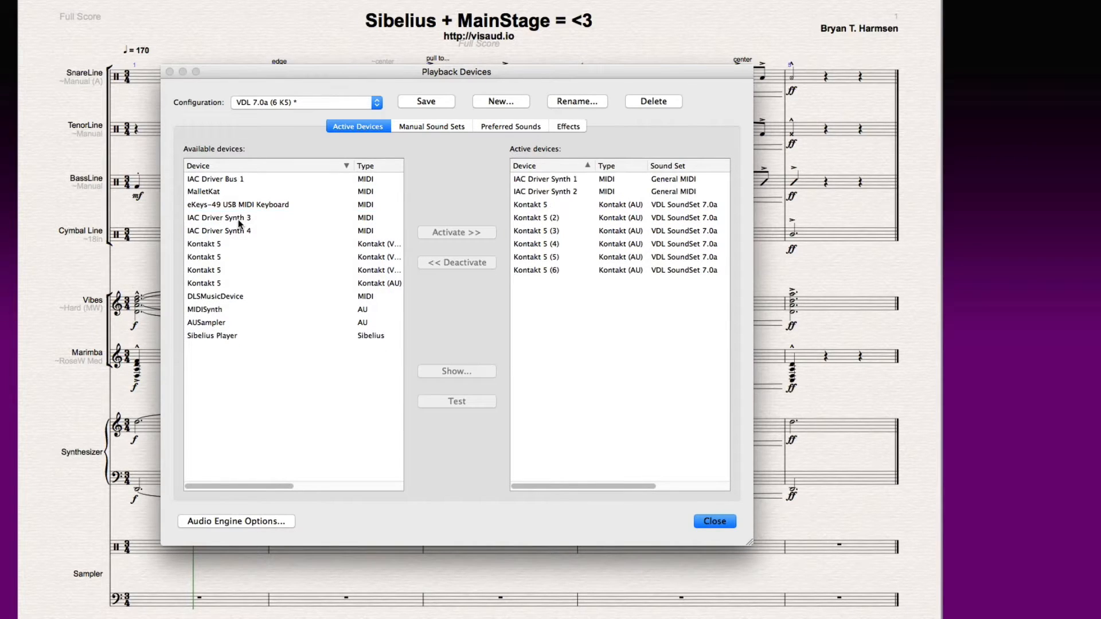
double_click(245, 220)
double_click(246, 221)
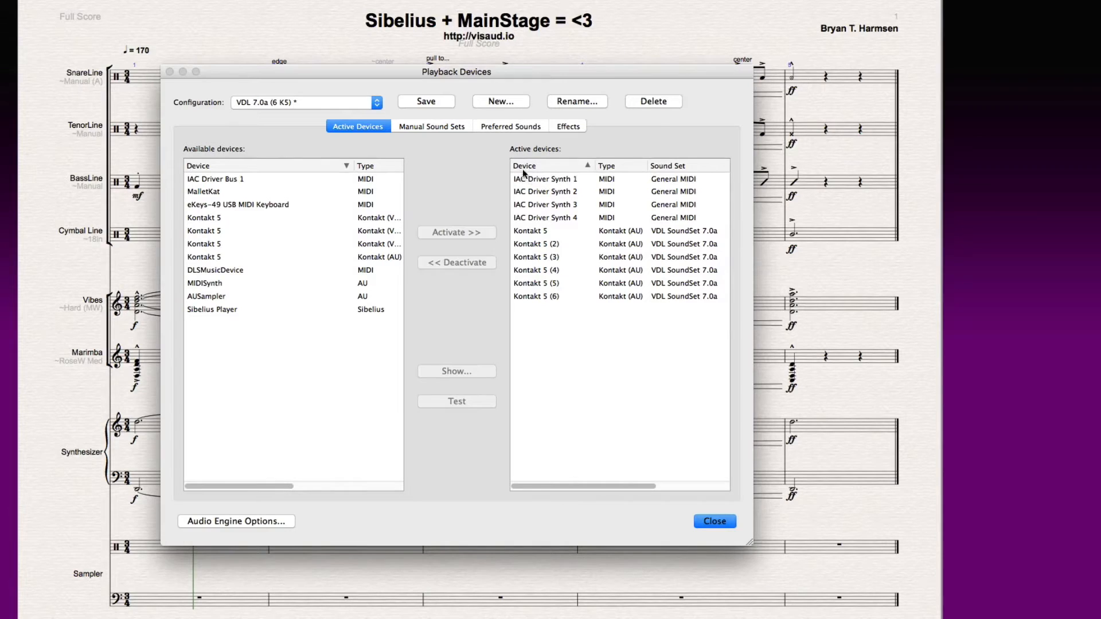
- Enable the manual sound set for IAC Driver Synth 1 with 16 channels, step the channel up to 16 and apply the settings
click(432, 128)
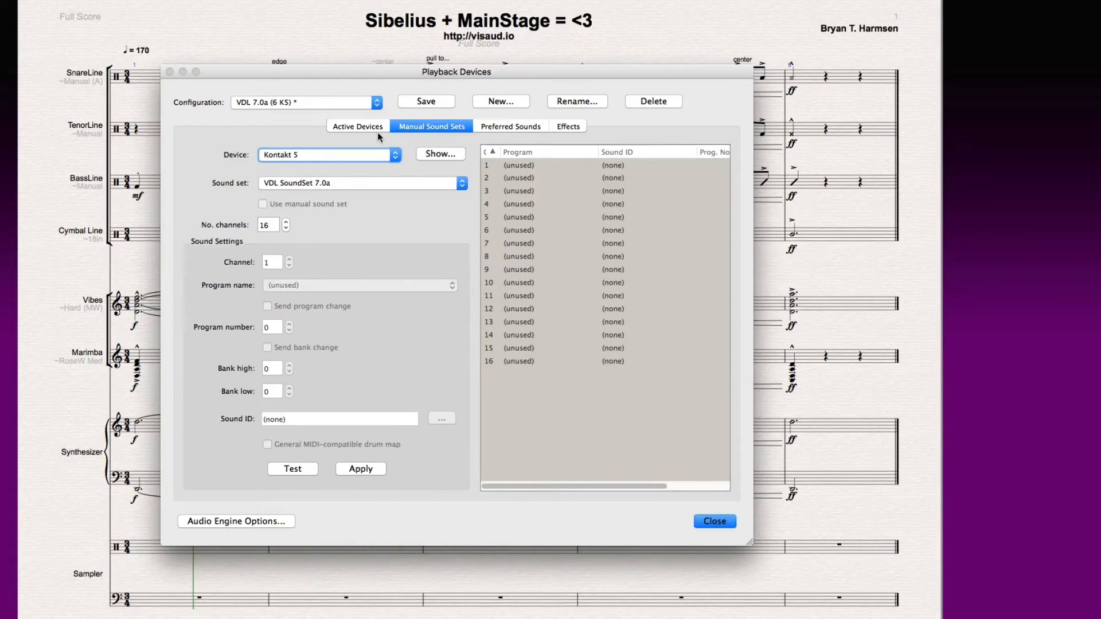
click(304, 153)
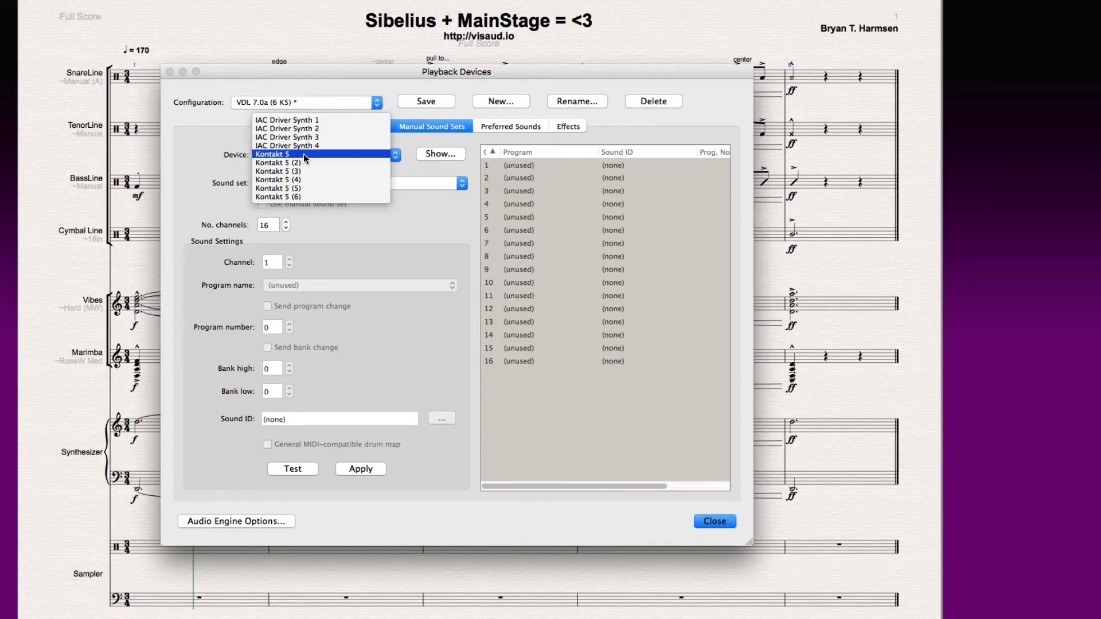
click(304, 121)
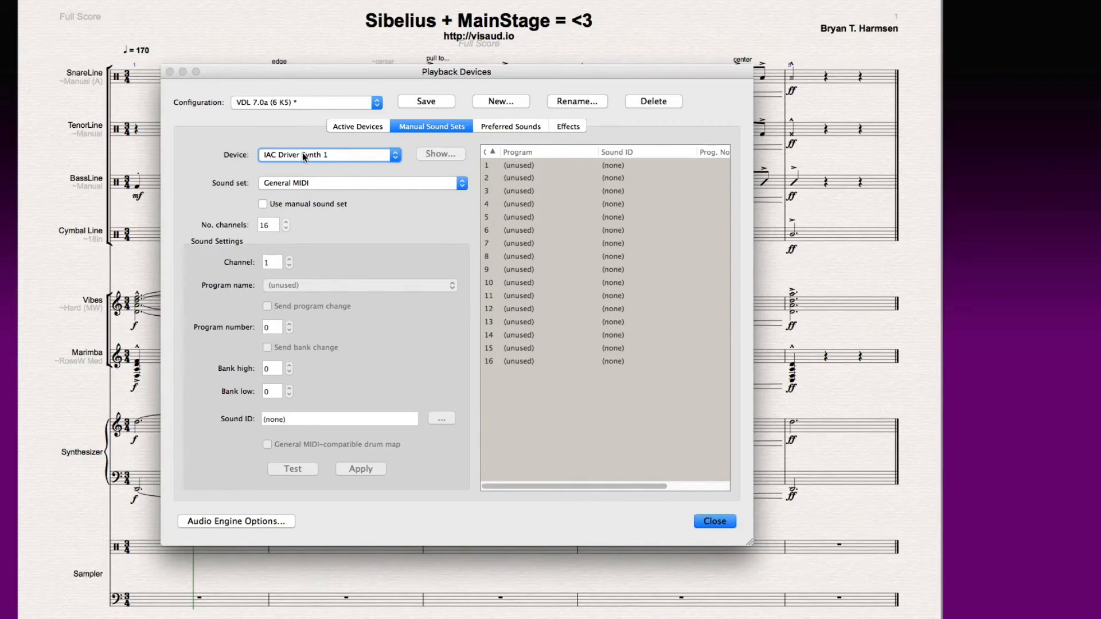
click(263, 205)
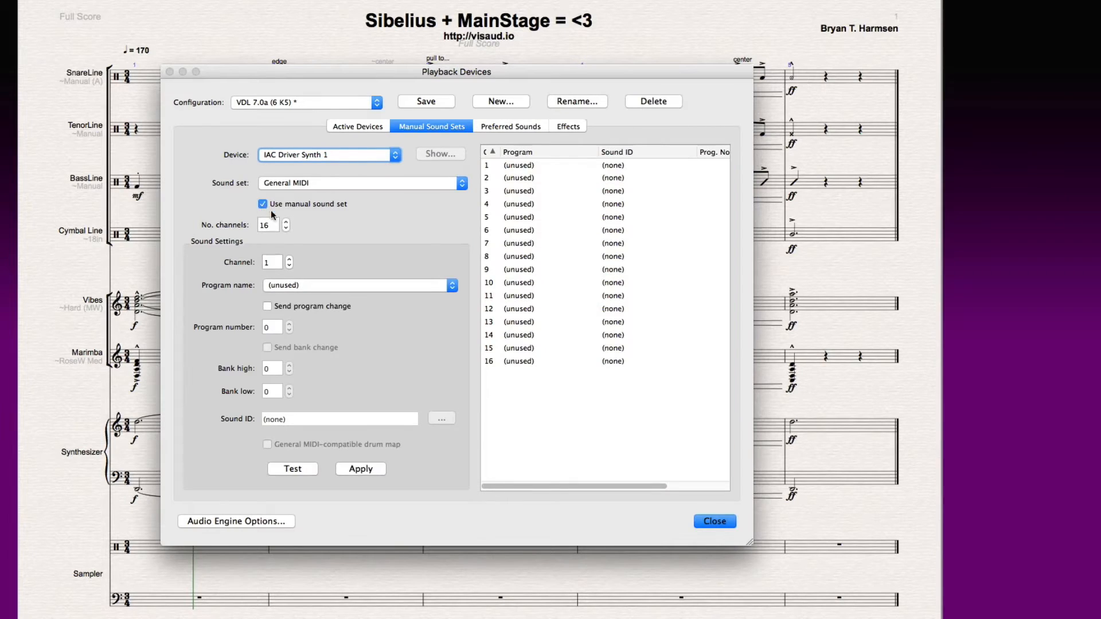
click(285, 225)
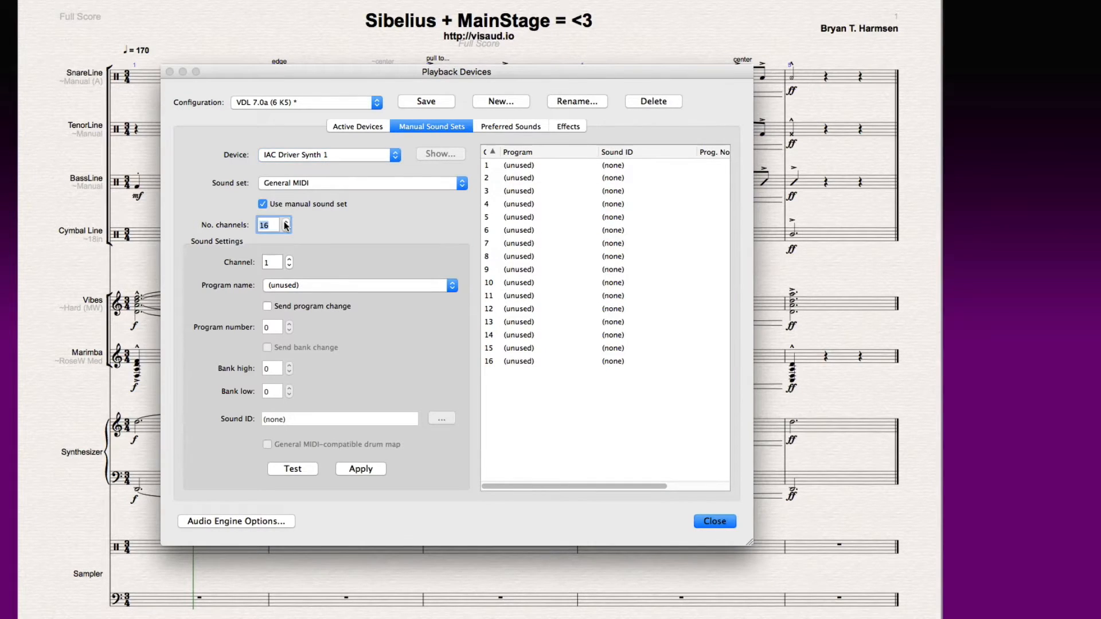
click(290, 259)
click(290, 260)
click(290, 259)
click(289, 259)
drag(290, 259, 289, 260)
click(360, 468)
- Enable the manual sound set for IAC Driver Synth 2, IAC Driver Synth 3 and IAC Driver Synth 4
click(324, 156)
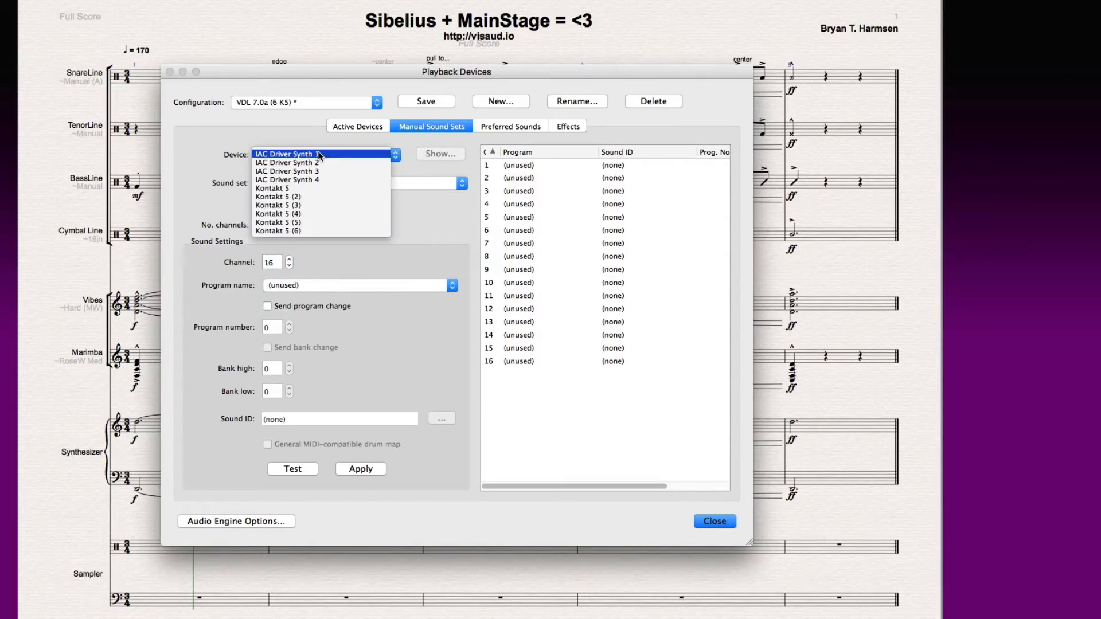
click(317, 163)
click(263, 205)
click(282, 224)
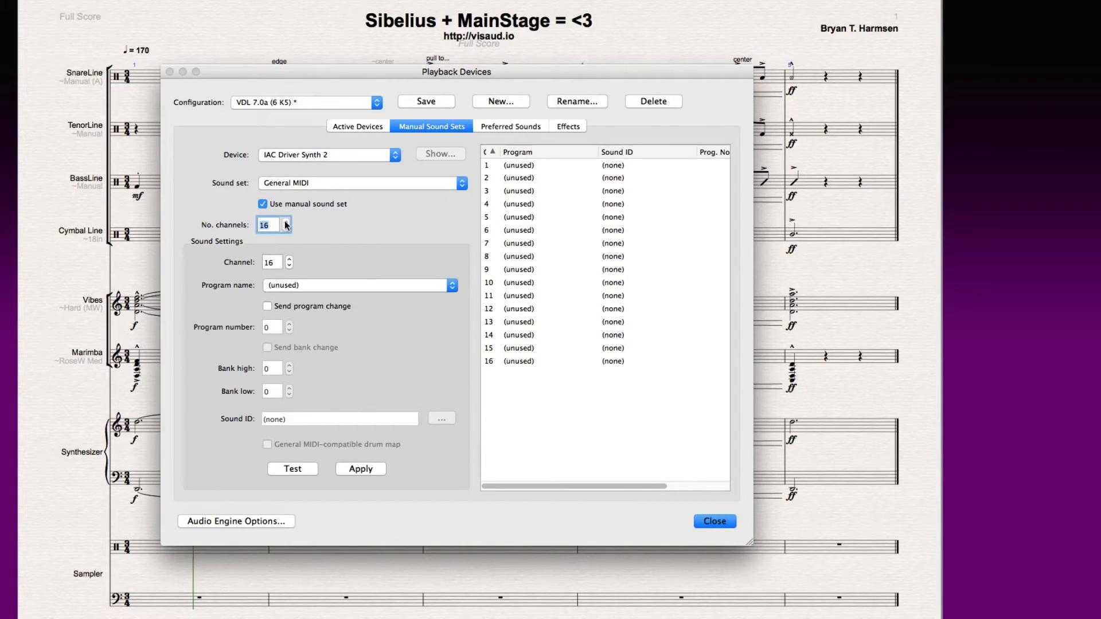
click(295, 159)
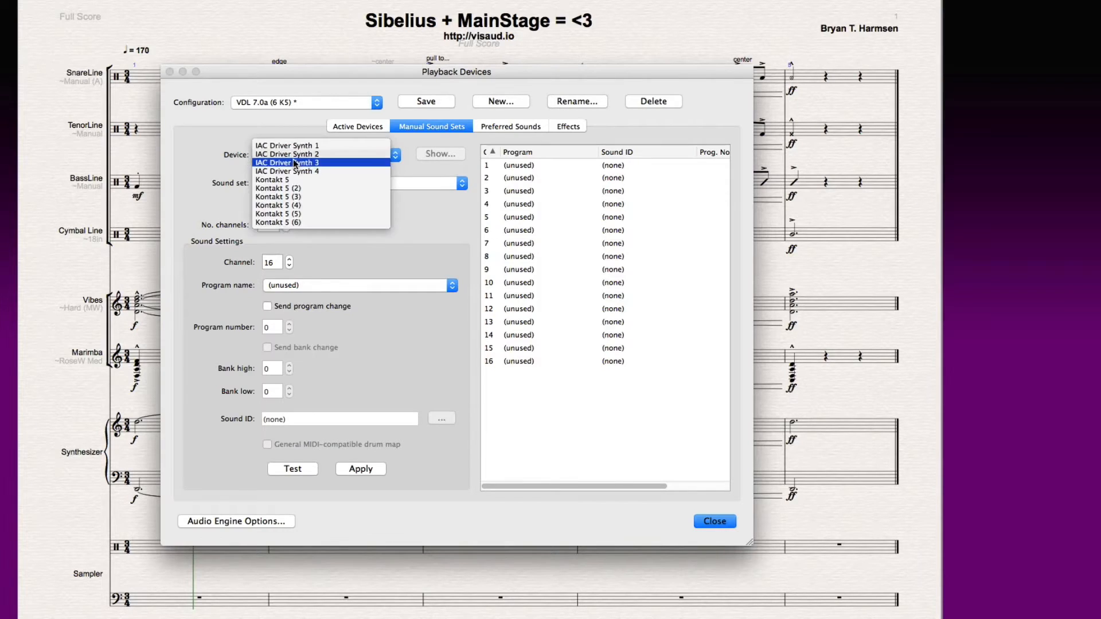
click(296, 165)
click(264, 205)
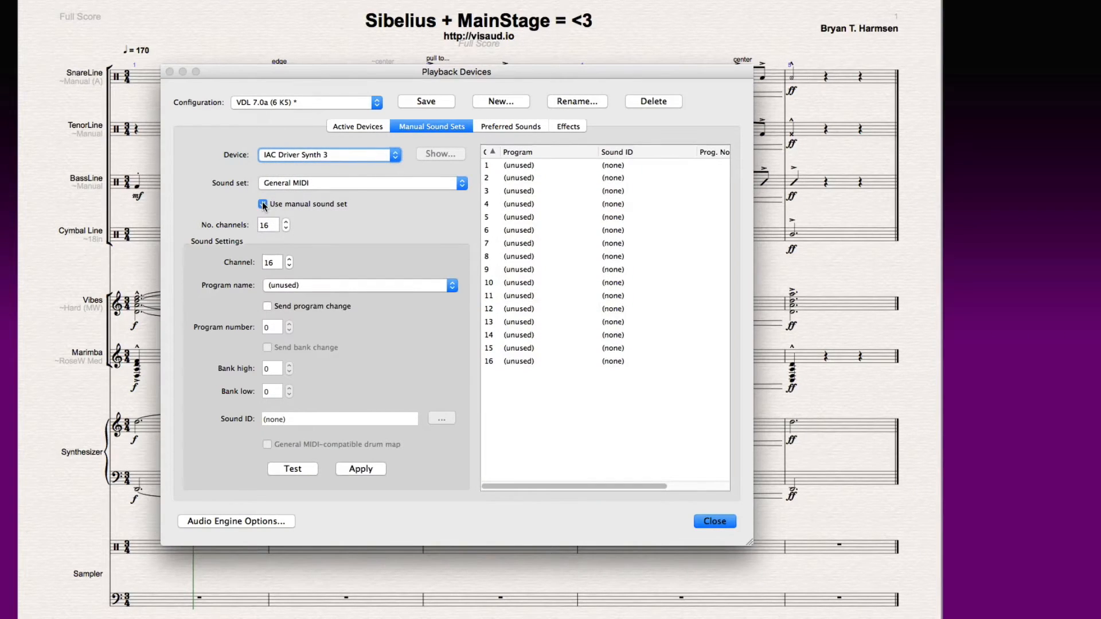
click(311, 156)
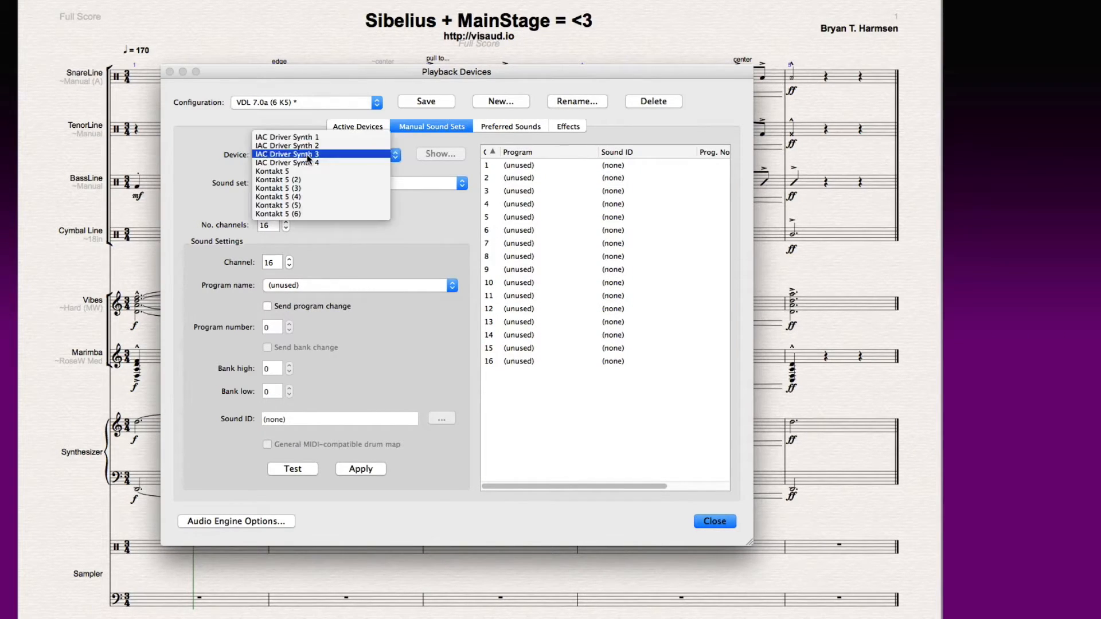
click(313, 165)
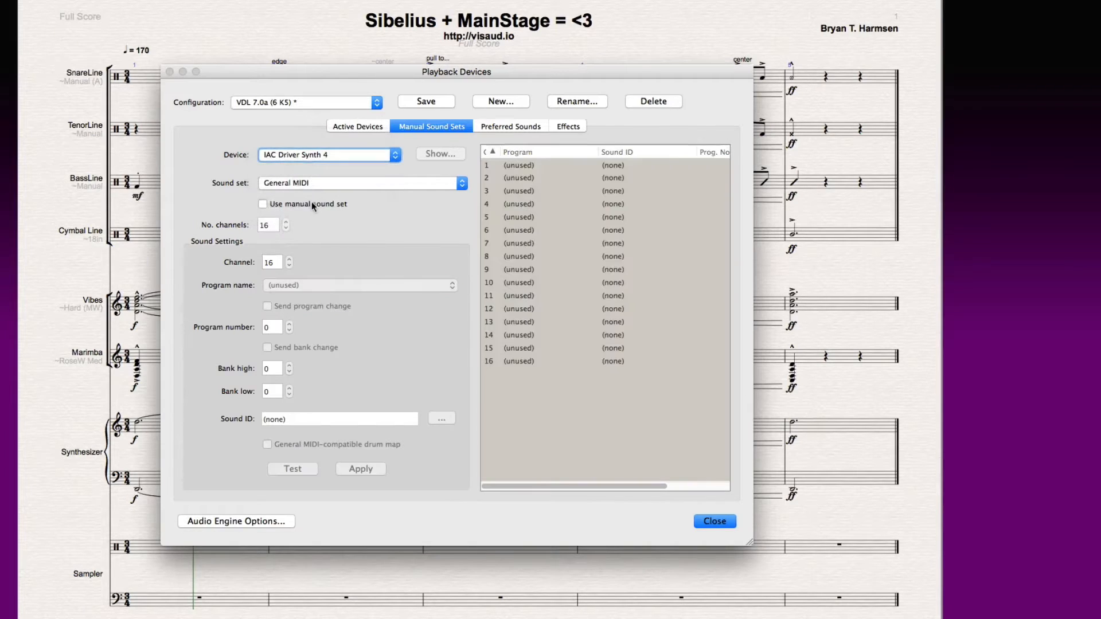
click(262, 205)
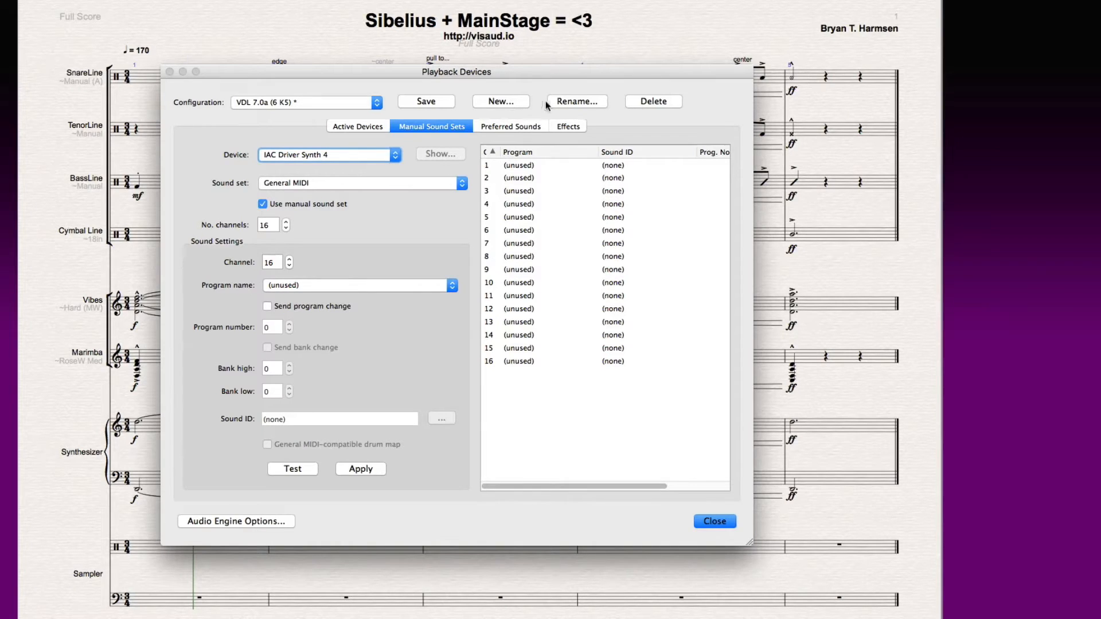
- Rename the playback configuration "VDL 7.0a (6 K5), Synth (4)", save it and close the Playback Devices settings
click(575, 102)
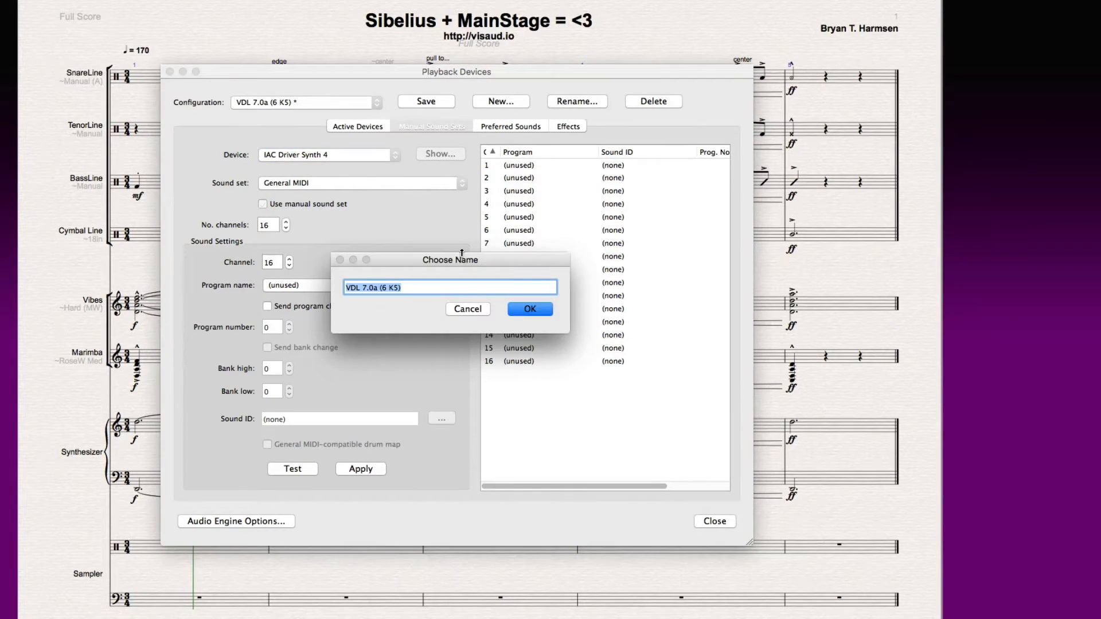
key(Right)
text(, Synth (4))
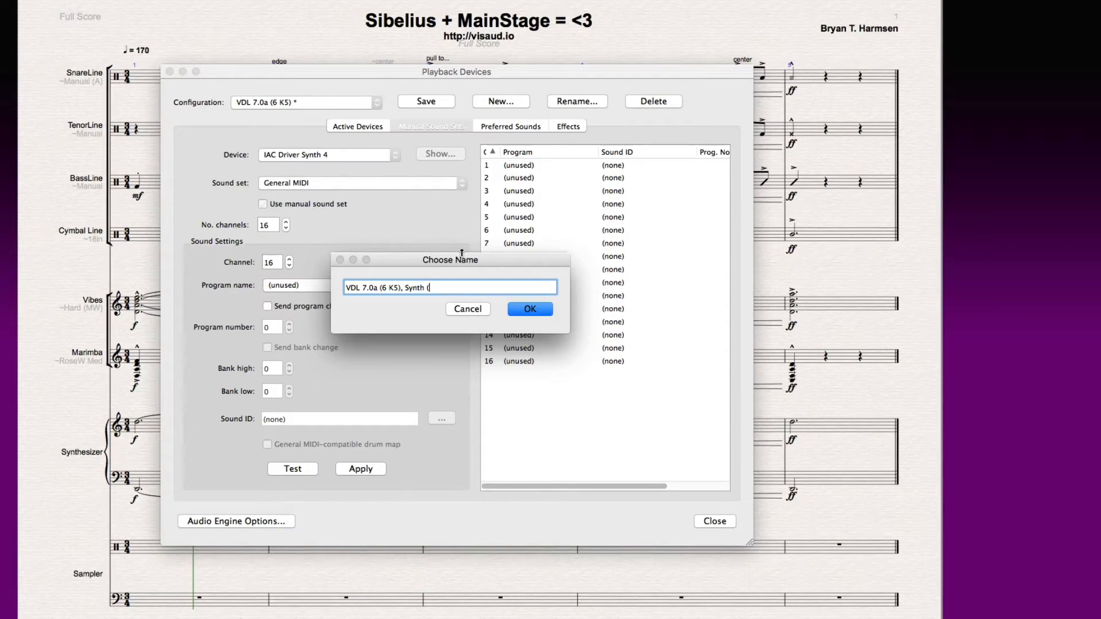
click(537, 313)
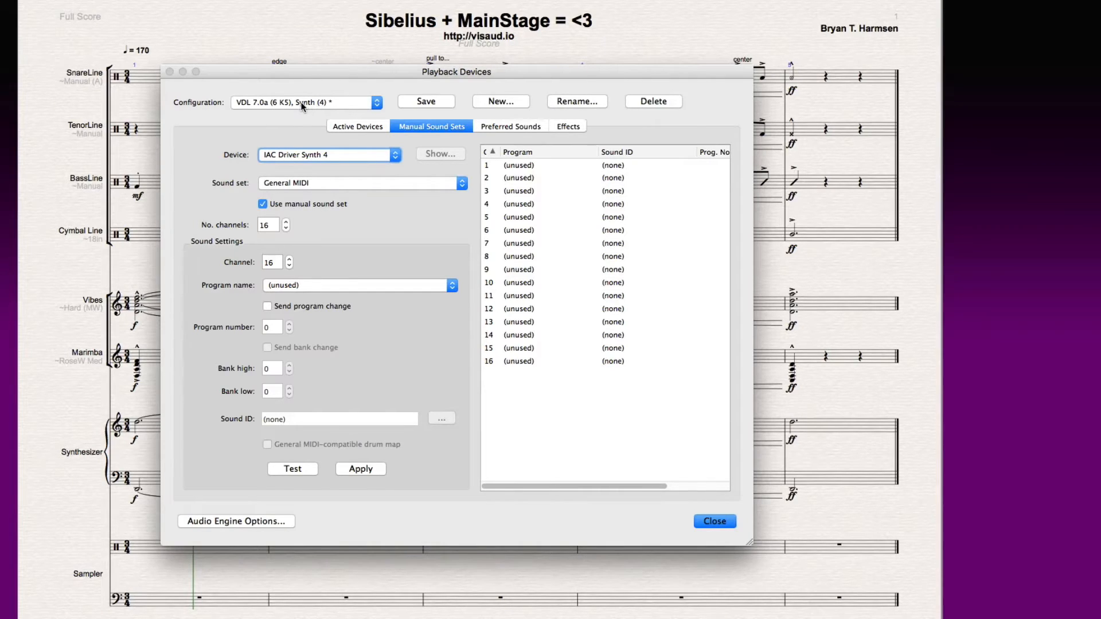
click(437, 101)
click(723, 524)
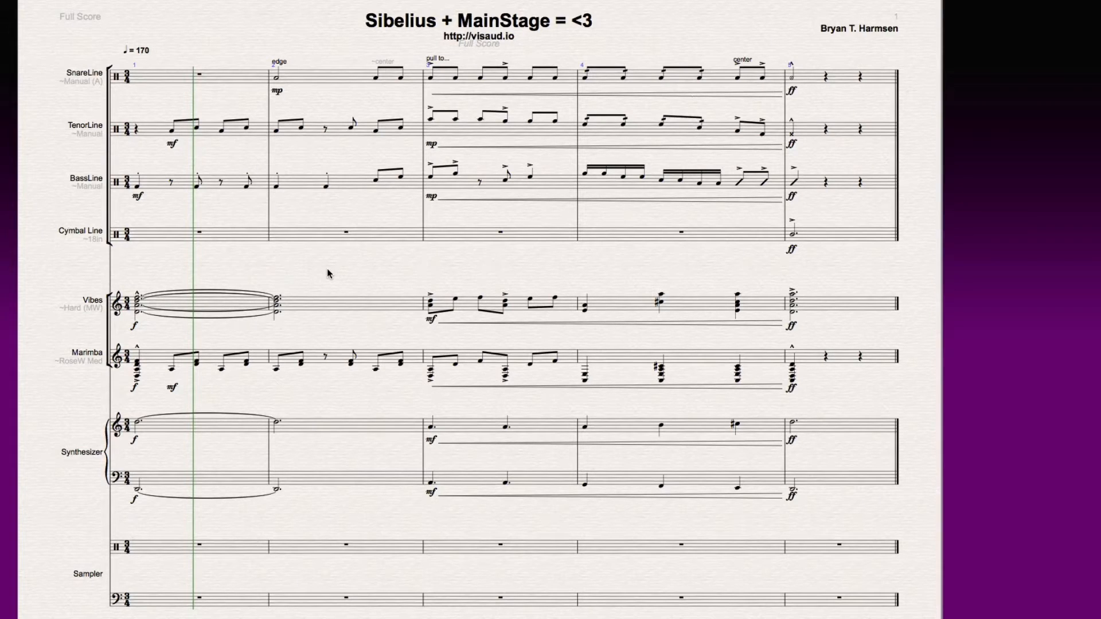
- Return the playback line to the start of the score and audition the synthesizer part's opening notes
key(super+[)
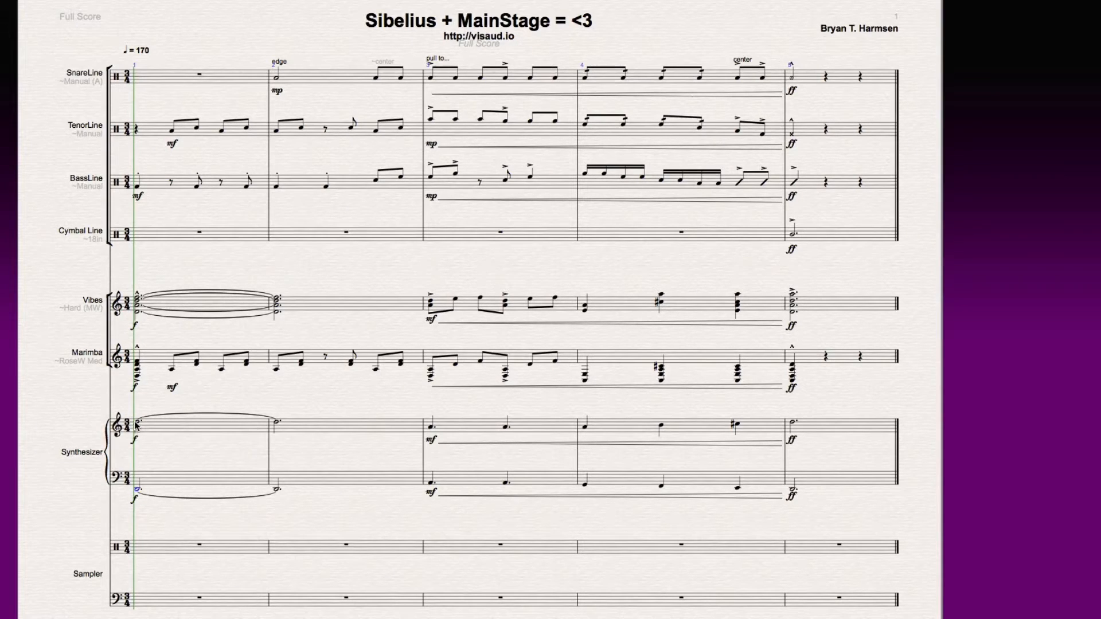
drag(136, 425, 270, 409)
drag(397, 405, 286, 393)
key(super+z)
key(super+z)
drag(438, 404, 315, 429)
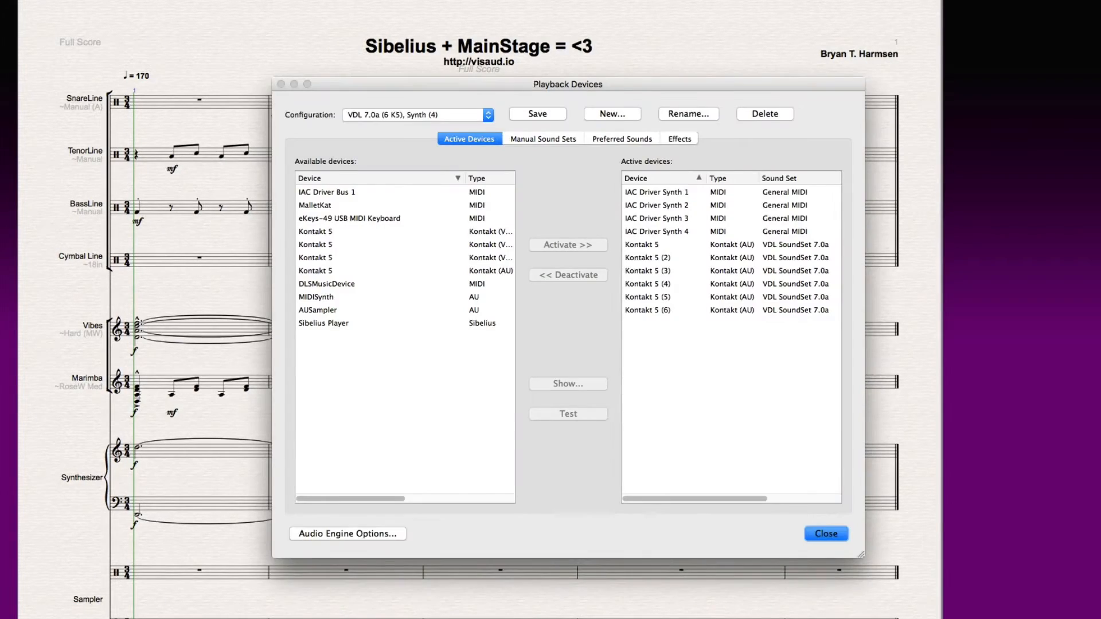
- Reopen the Playback Devices settings, review the manual sound sets of IAC Driver Synth 1 and 2, and close the settings
click(513, 139)
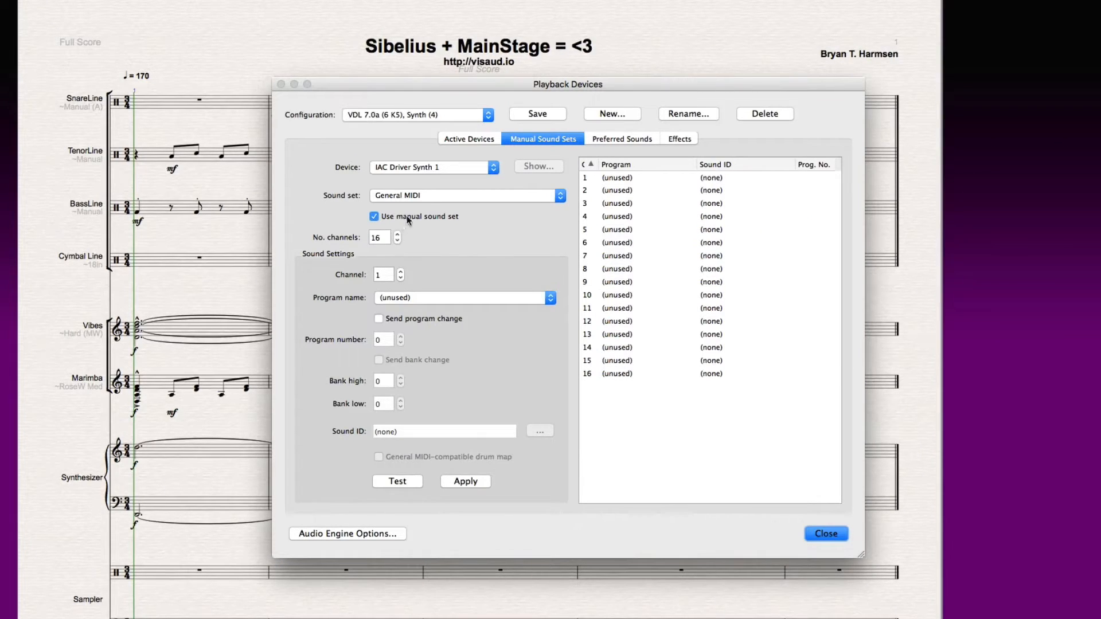
click(415, 167)
click(417, 177)
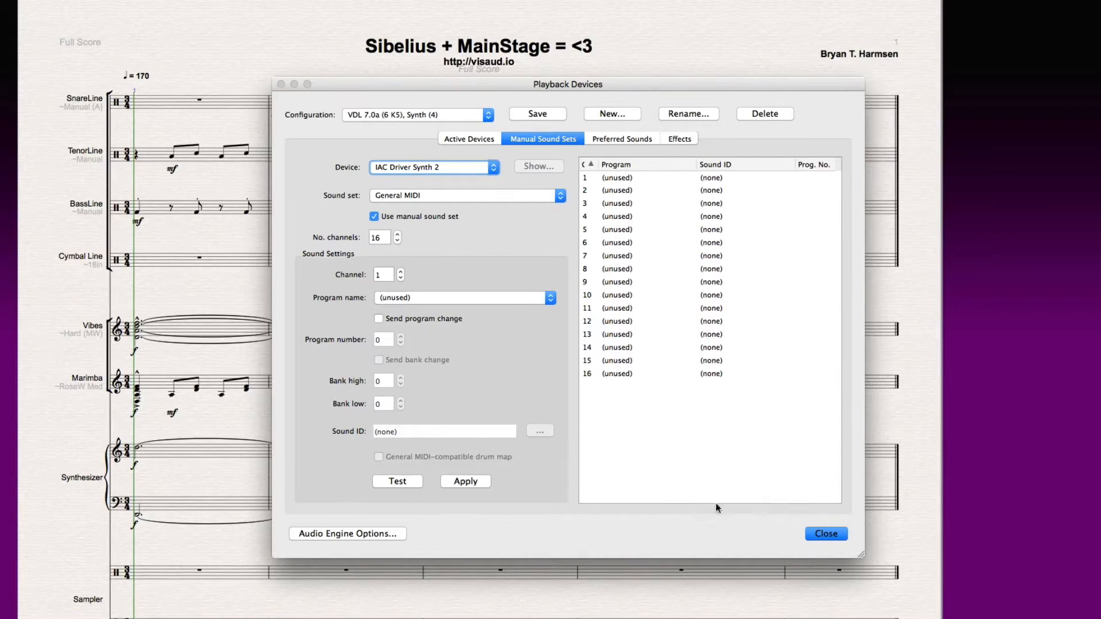
click(831, 533)
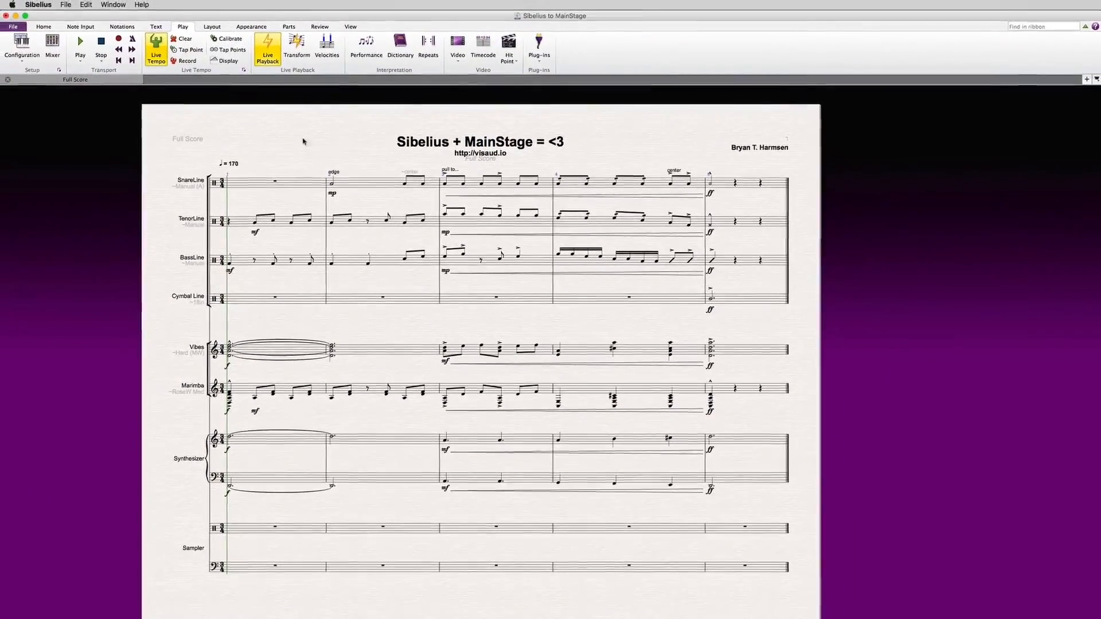
- In the Mixer, use channel 1 for Synth. (a) and the first Sampler strip and channel 2 for the second Sampler strip, then close it
click(50, 46)
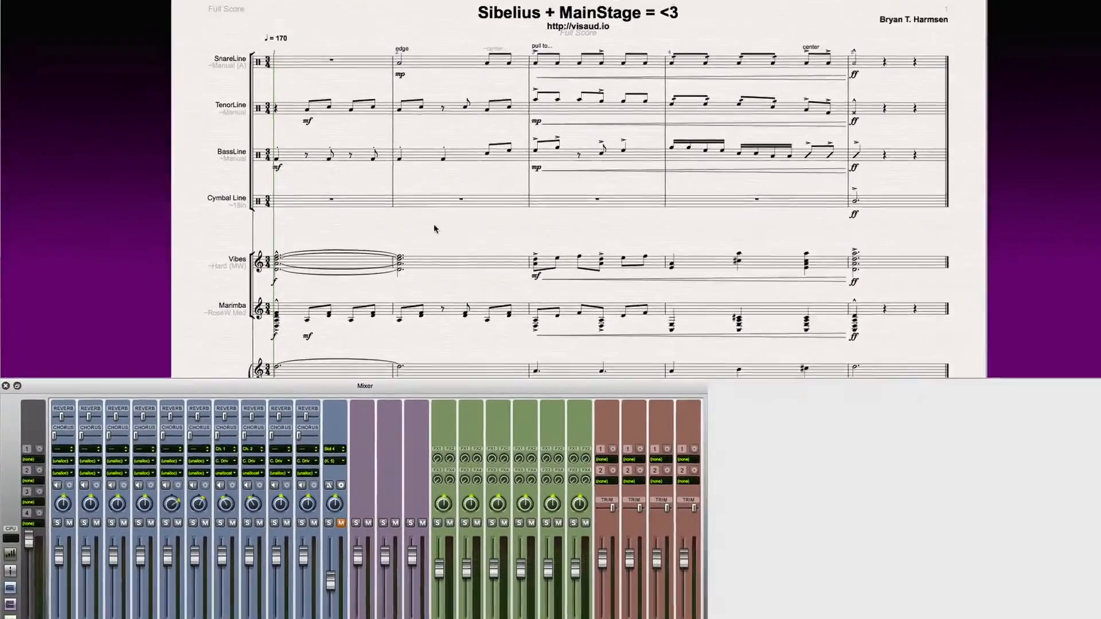
drag(397, 276, 377, 106)
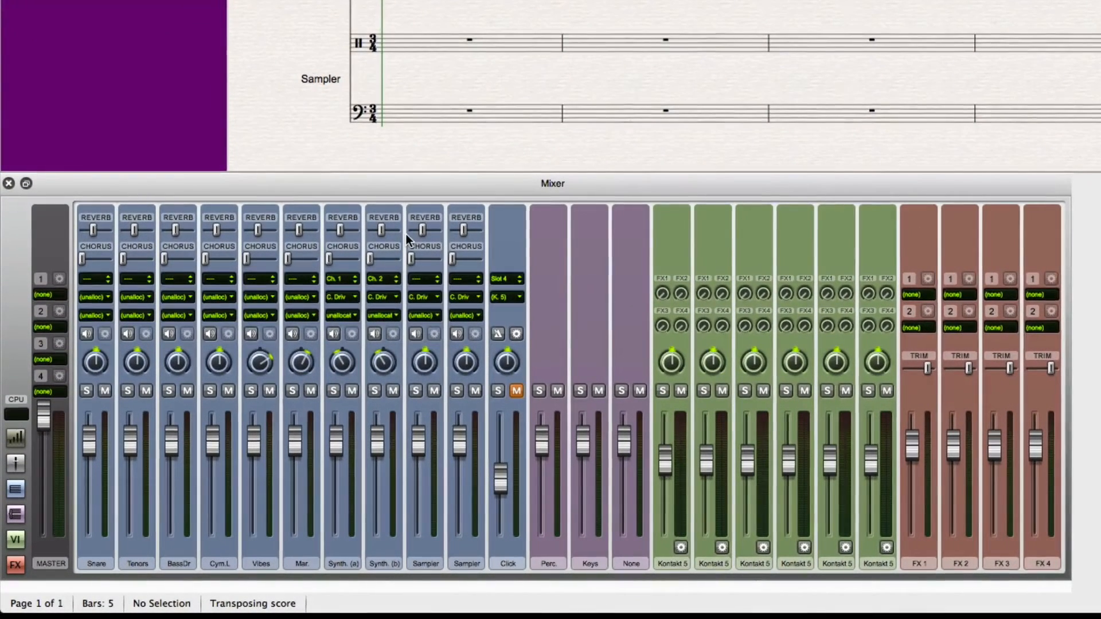
mouse_move(406, 234)
click(355, 277)
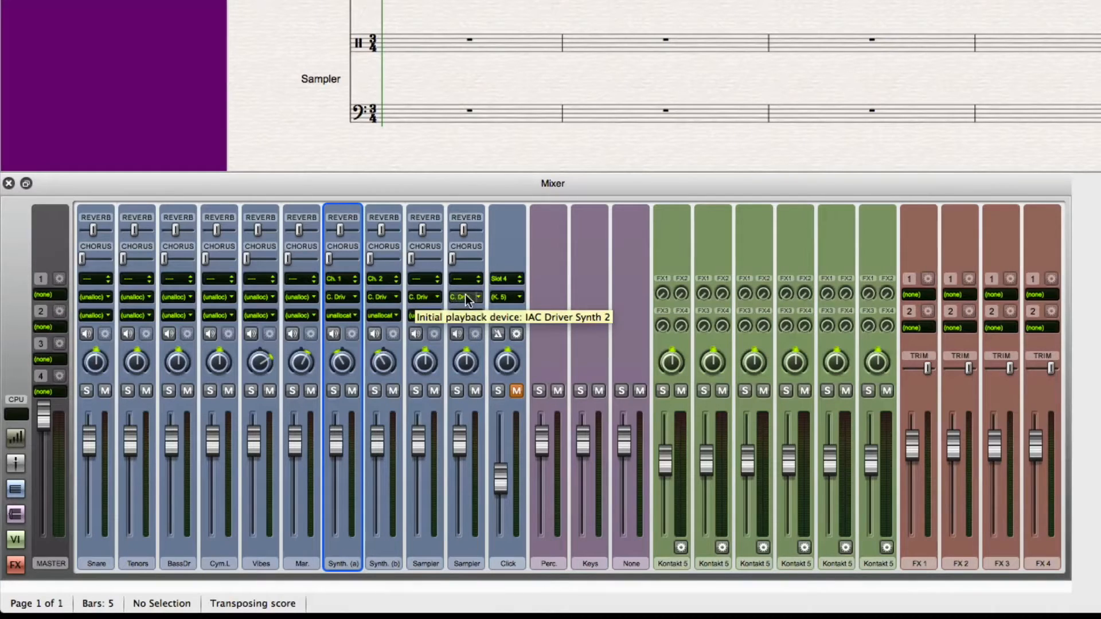
click(437, 278)
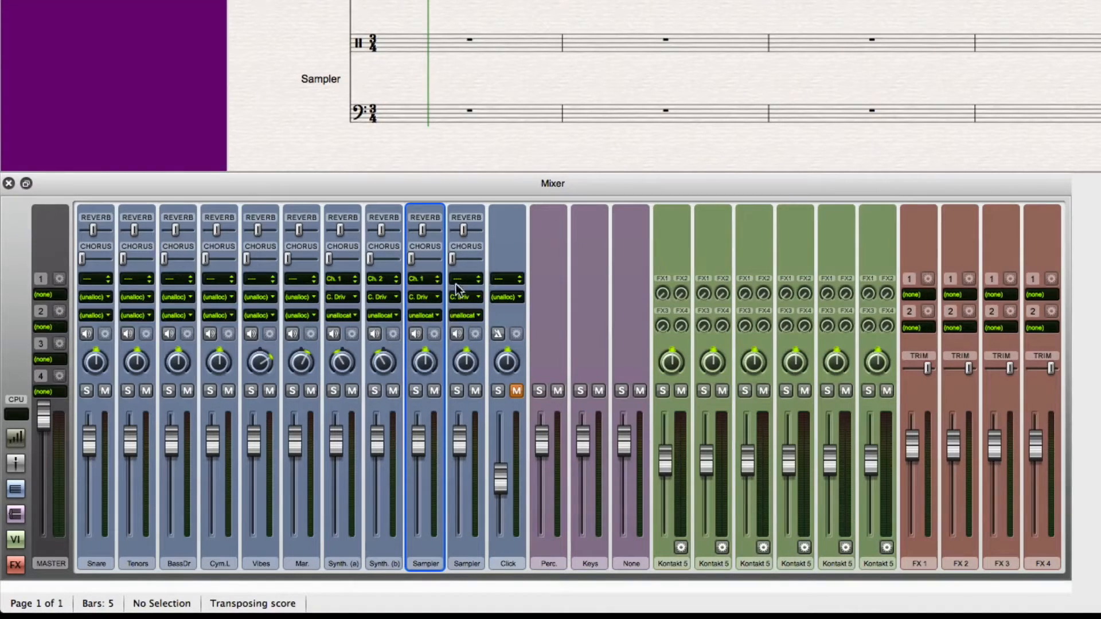
click(480, 279)
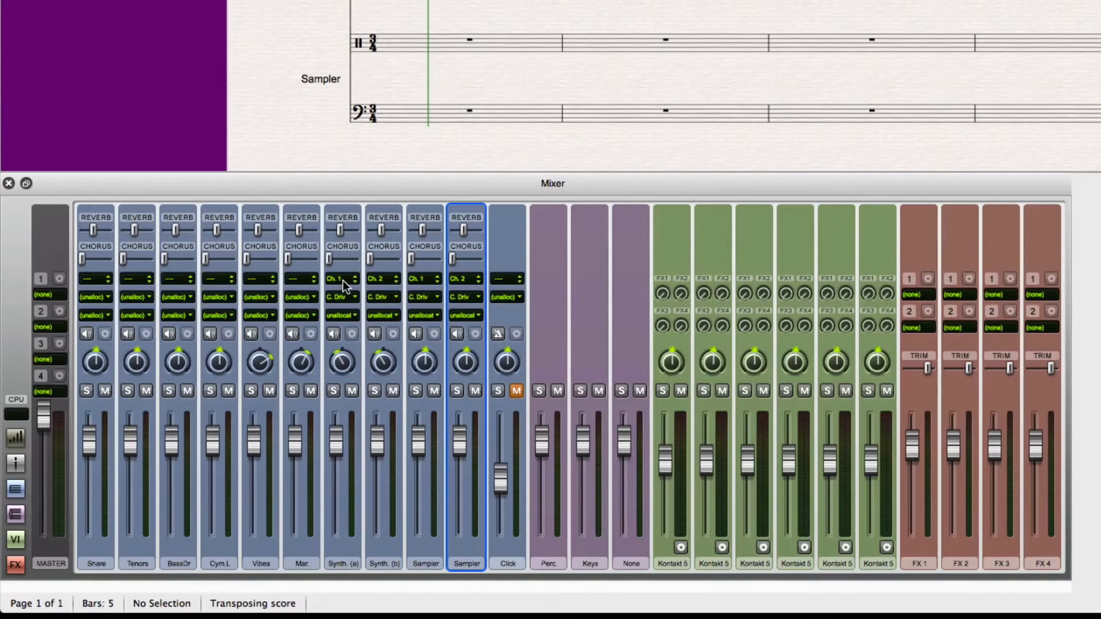
click(439, 280)
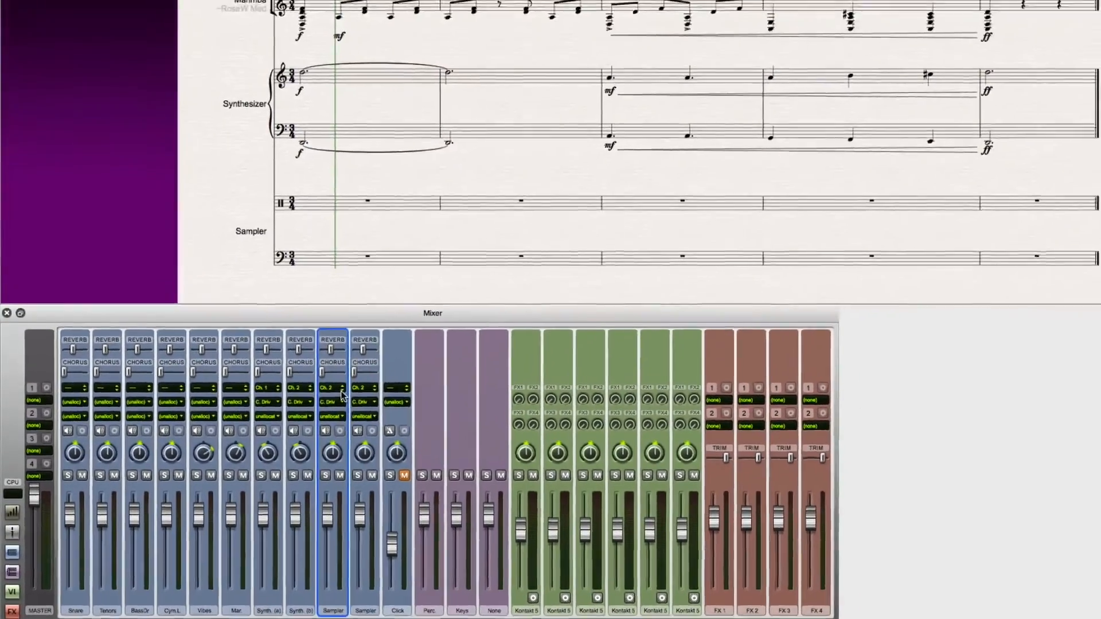
click(343, 391)
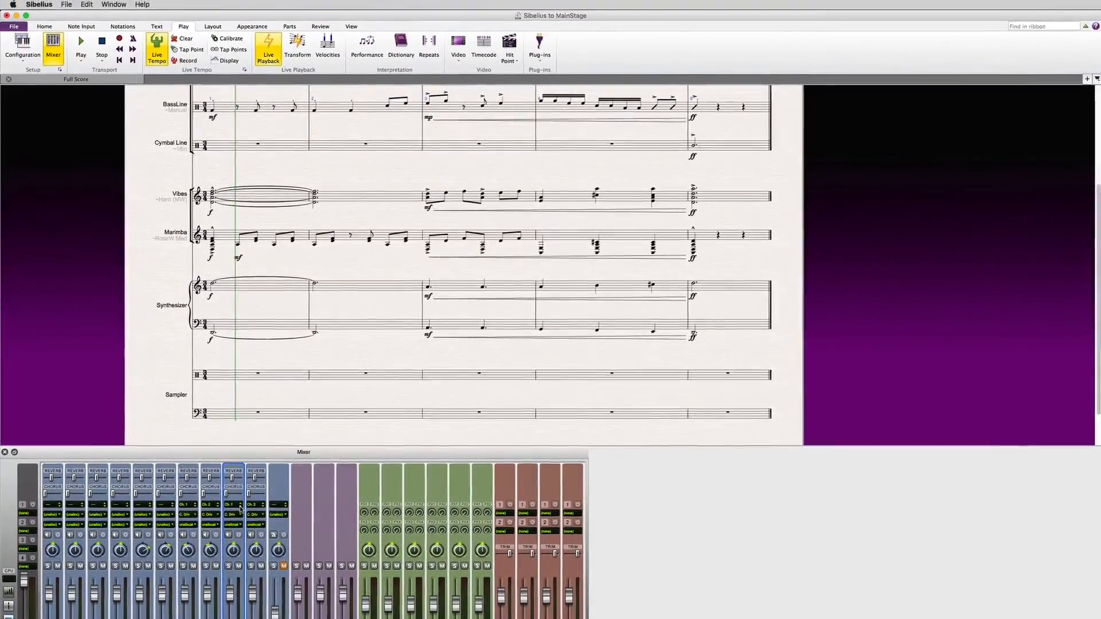
key(m)
- Play the score from the beginning and audition the first note of each synthesizer staff
drag(342, 350, 401, 439)
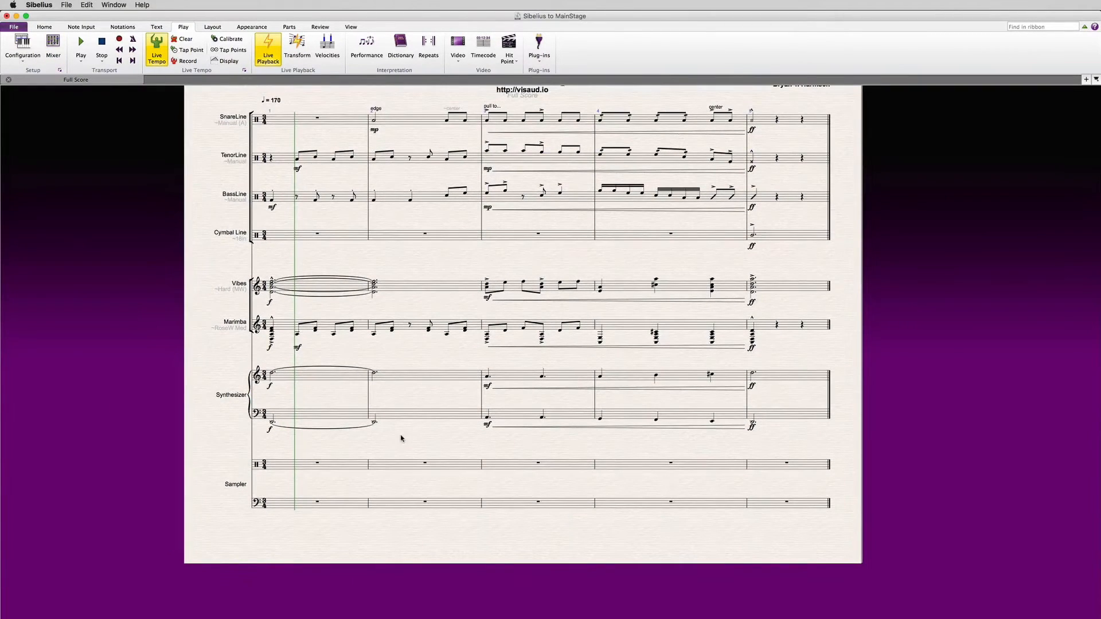
key([)
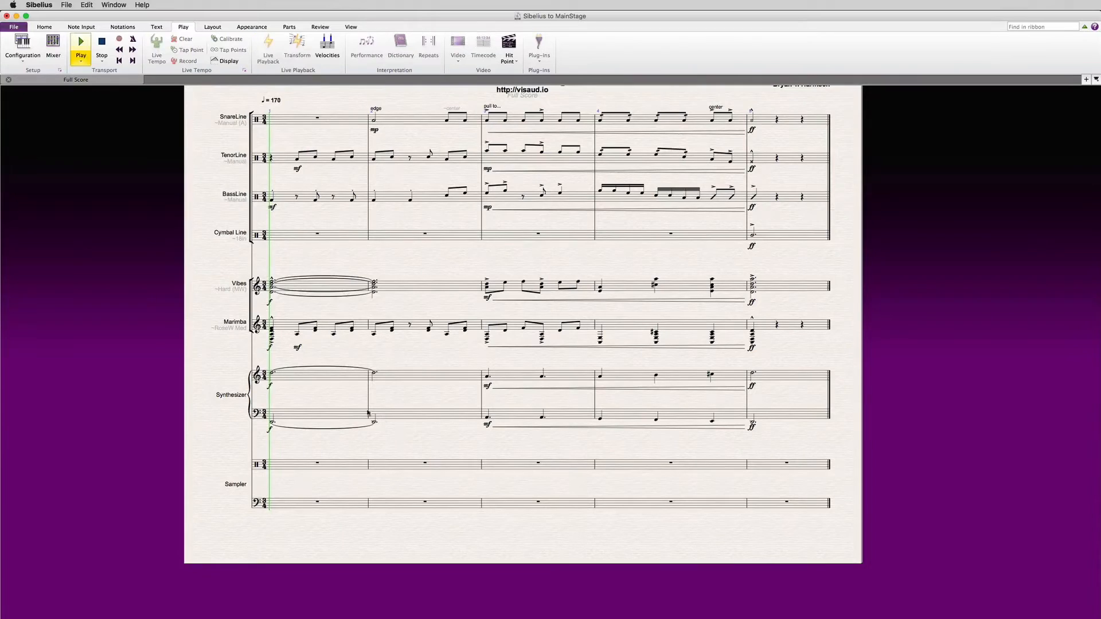
click(273, 374)
click(273, 426)
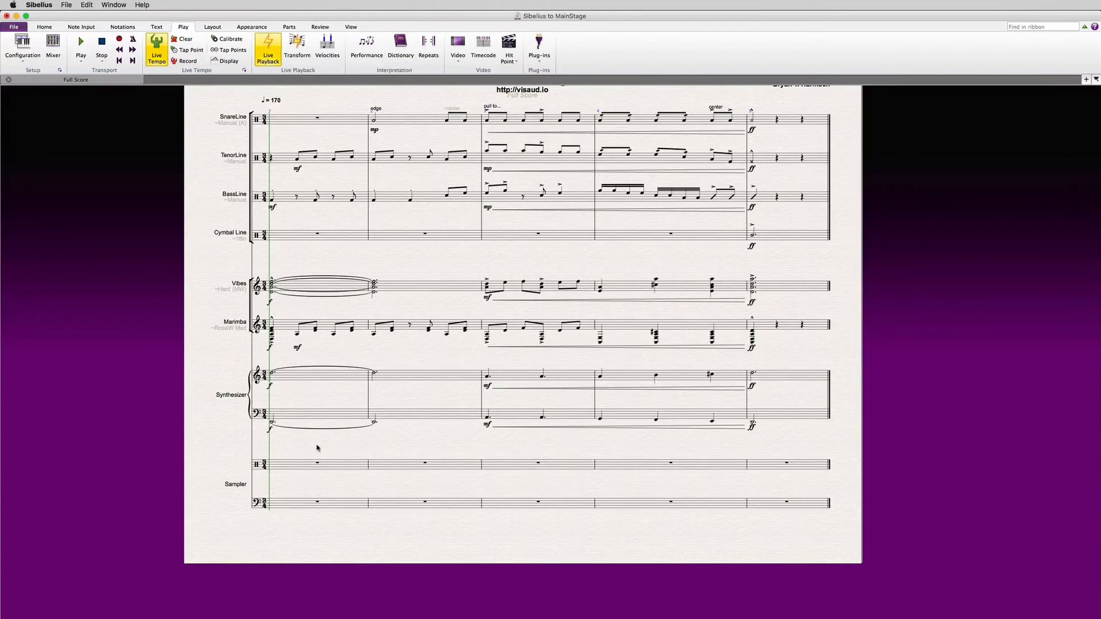
- Switch to MainStage, create a concert from the Two Keyboards template, and widen its window to fill the screen
click(315, 418)
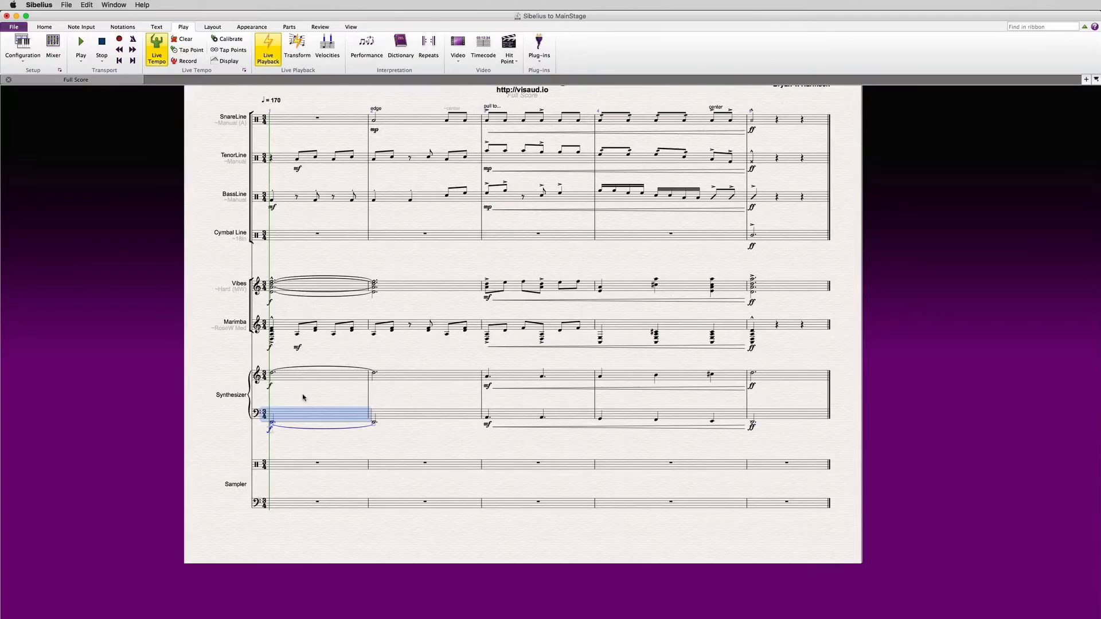
key(Escape)
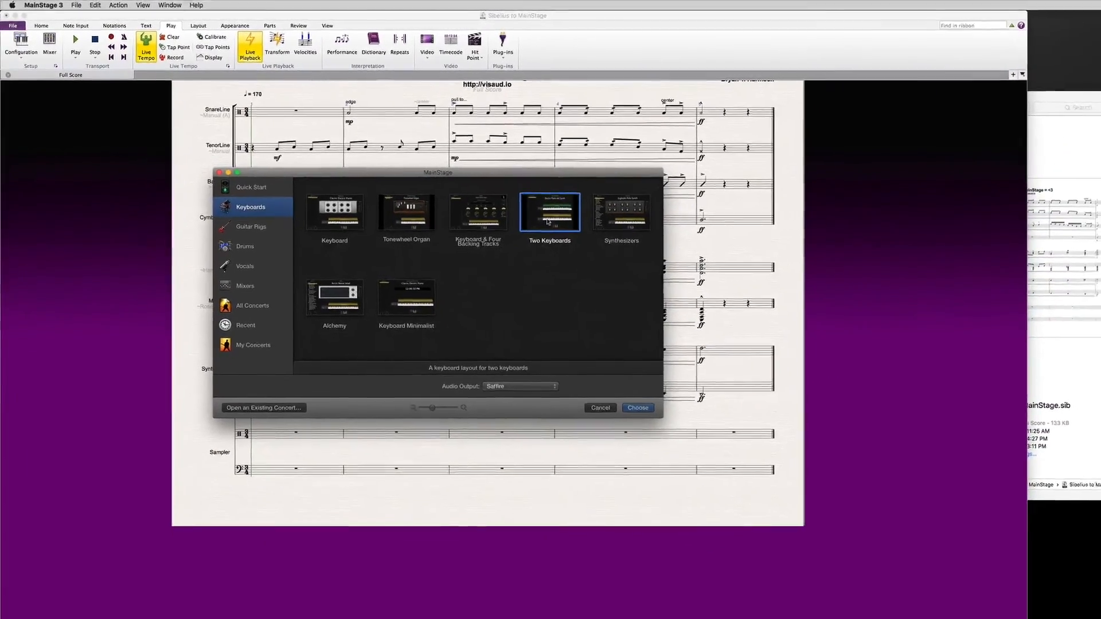
double_click(569, 230)
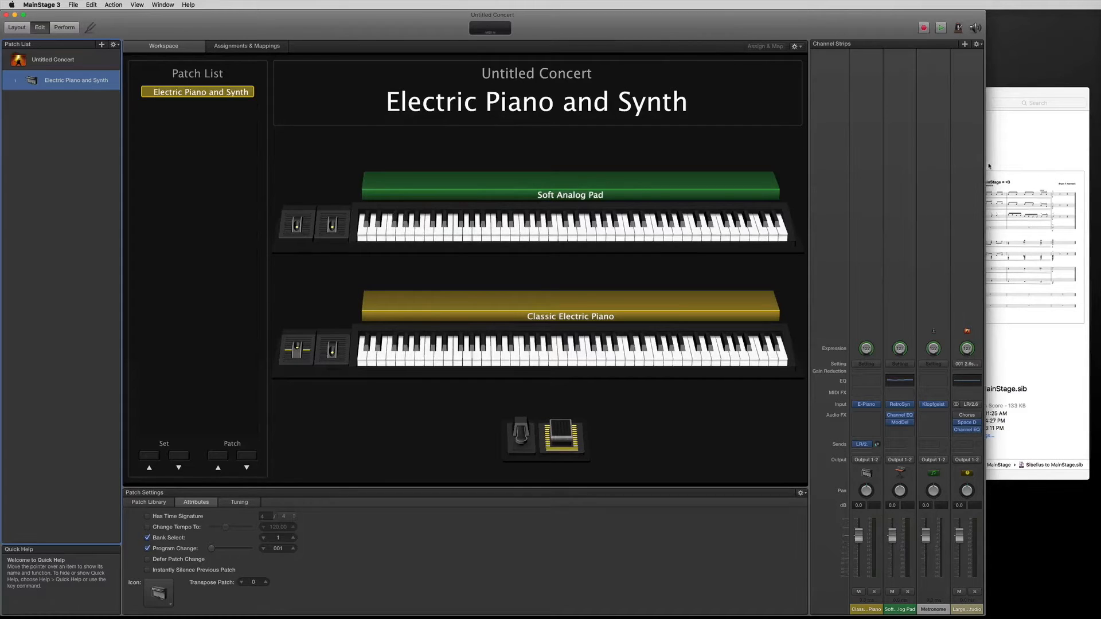
drag(986, 165, 1100, 165)
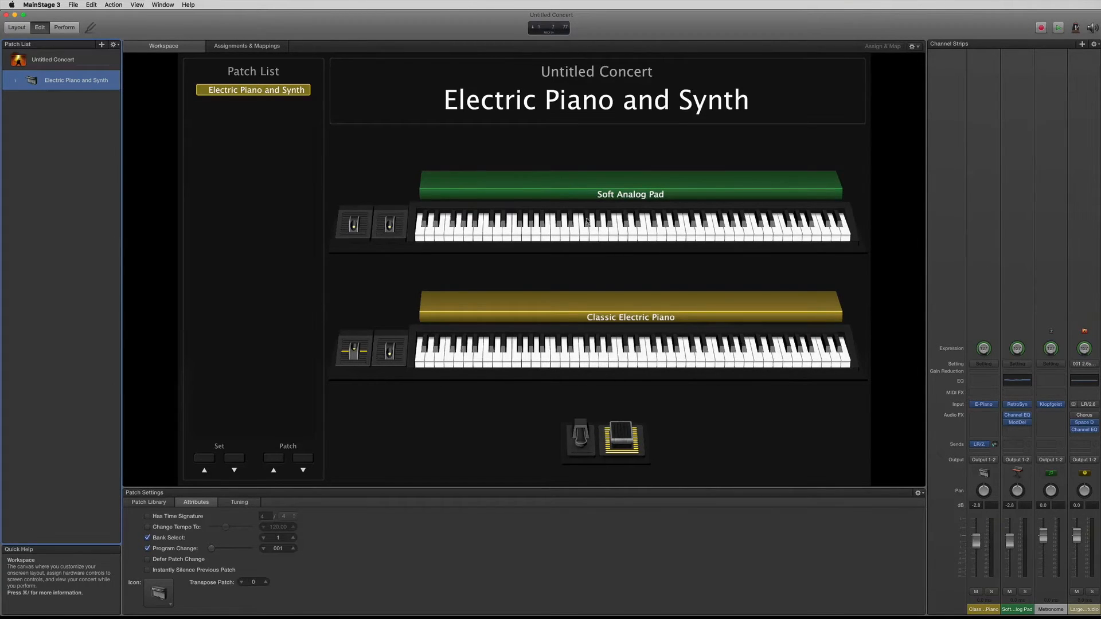
- Clear the current setting of the Classic Electric Piano channel strip and load the EXS24 sampler as its stereo instrument
click(610, 358)
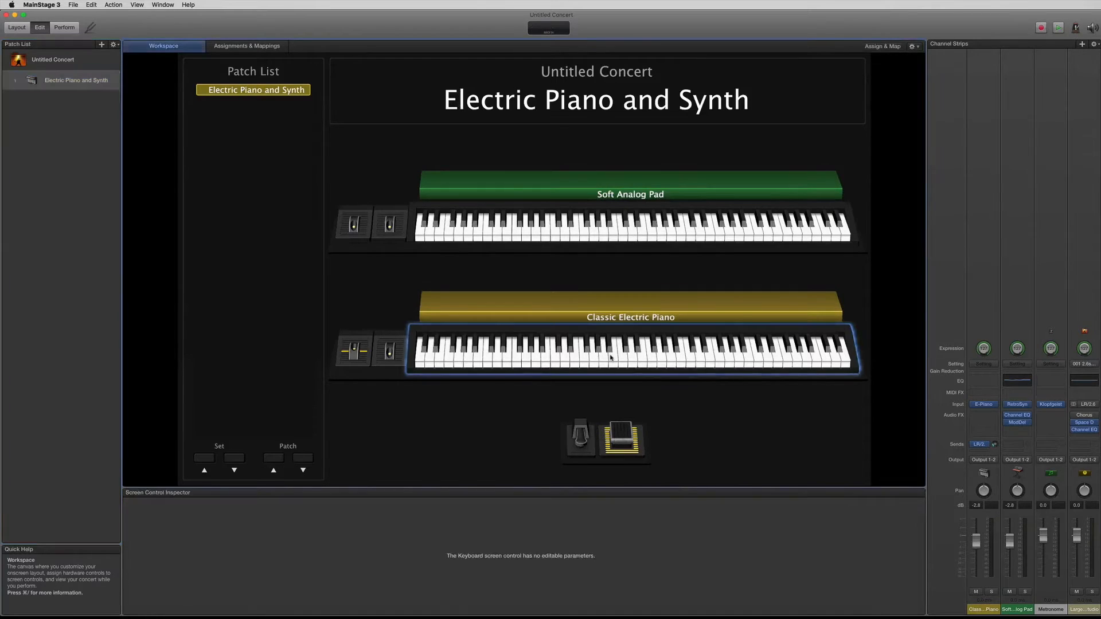
click(983, 283)
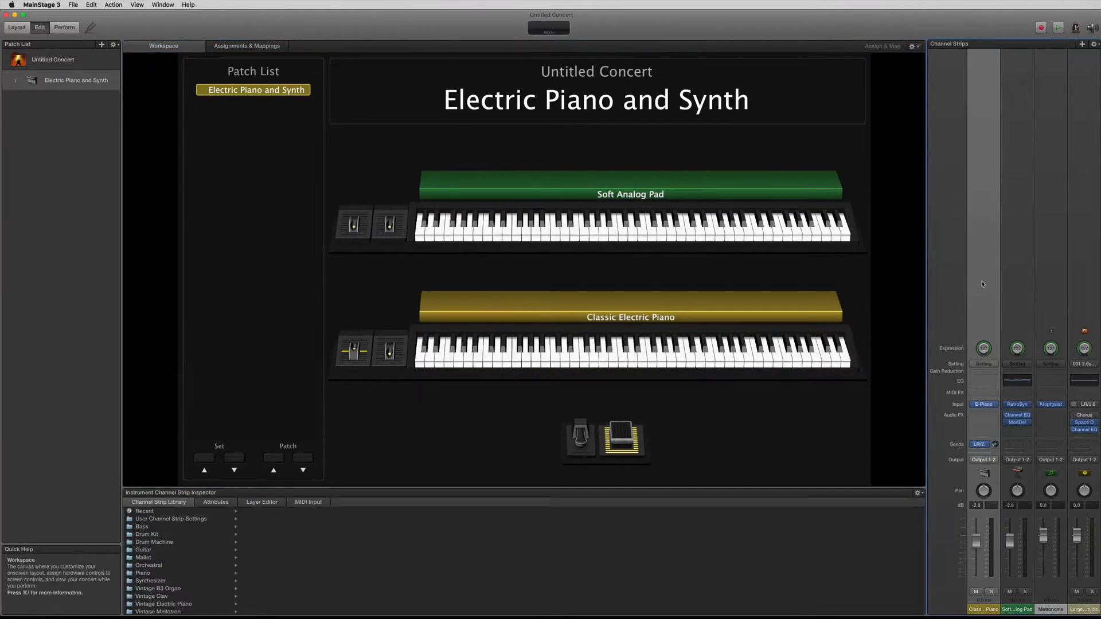
click(995, 367)
click(998, 411)
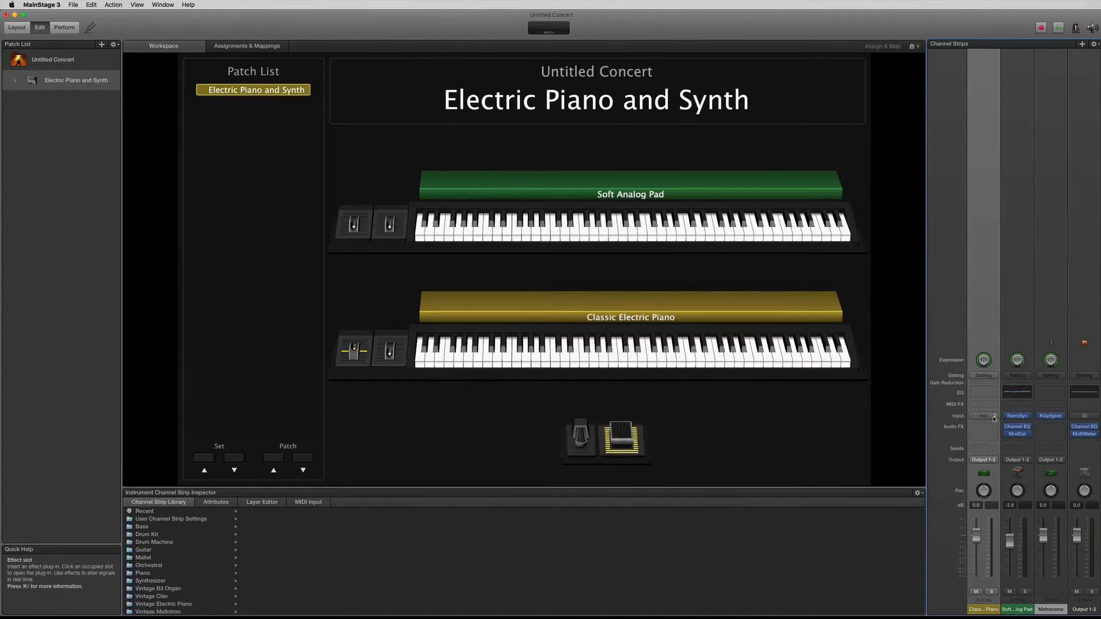
click(992, 417)
mouse_move(993, 474)
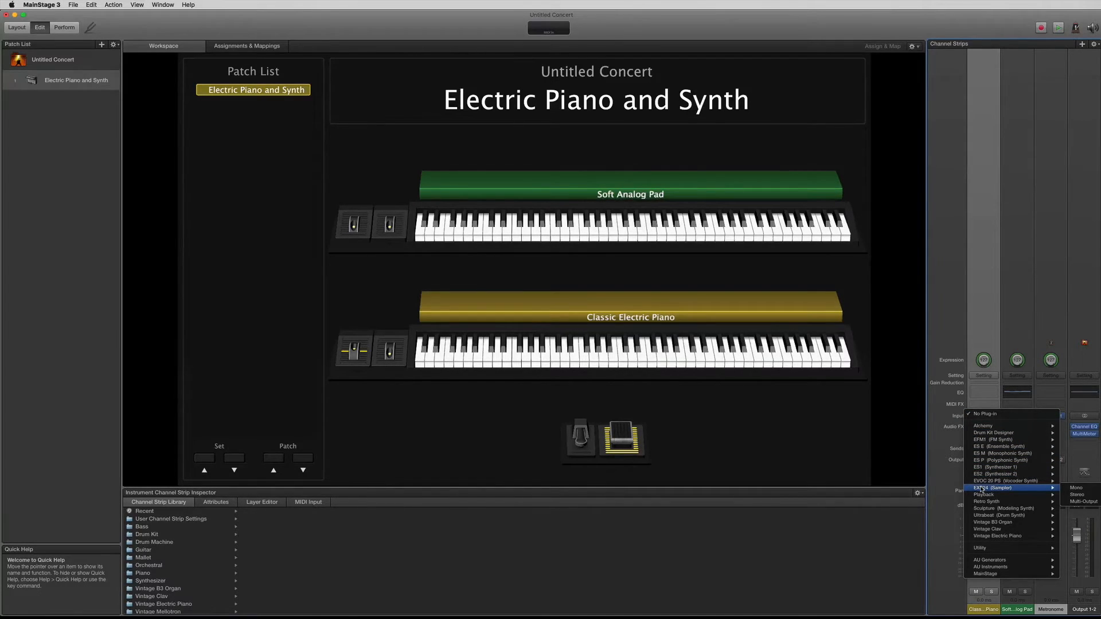
click(1076, 496)
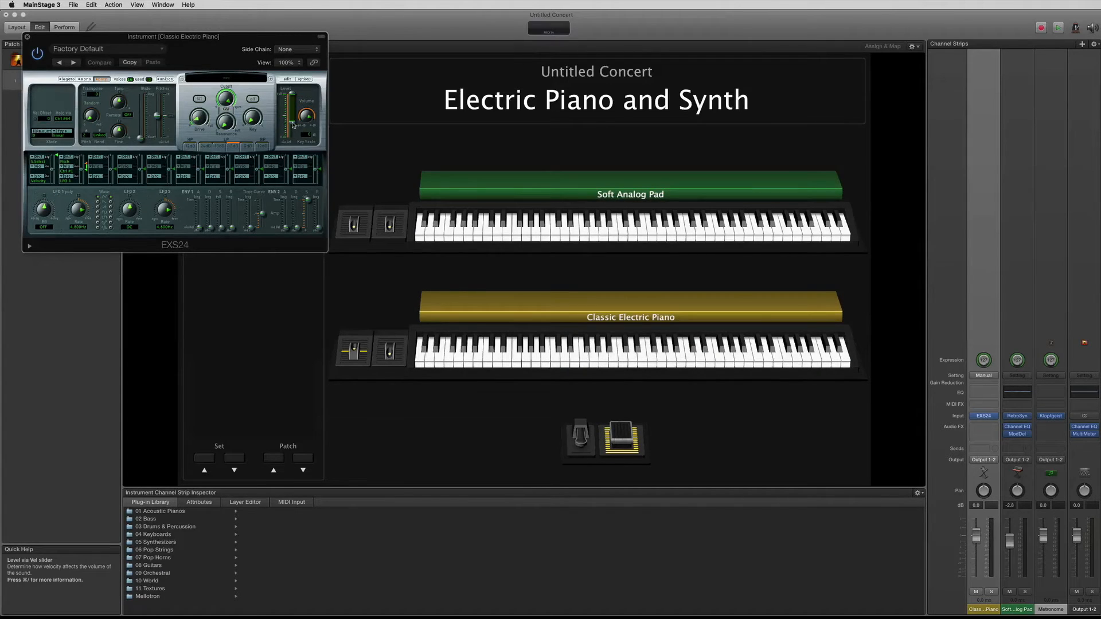
- Raise the EXS24's Level via Vel slider, open a blank instrument in its Instrument Editor, and close both windows
drag(293, 125, 298, 94)
click(287, 79)
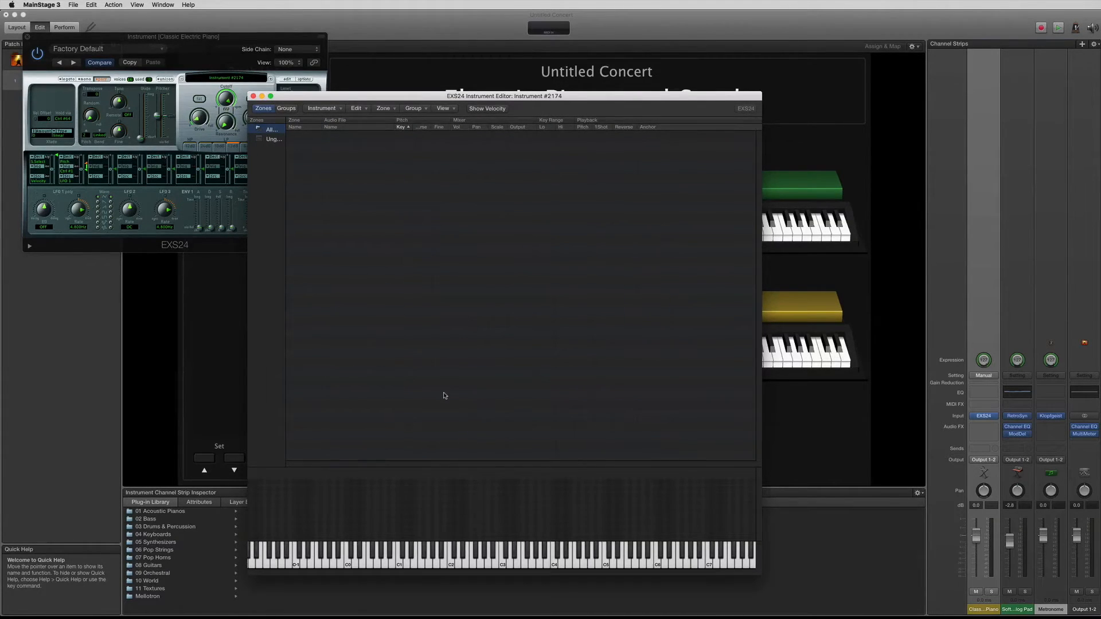
key(super+w)
click(27, 37)
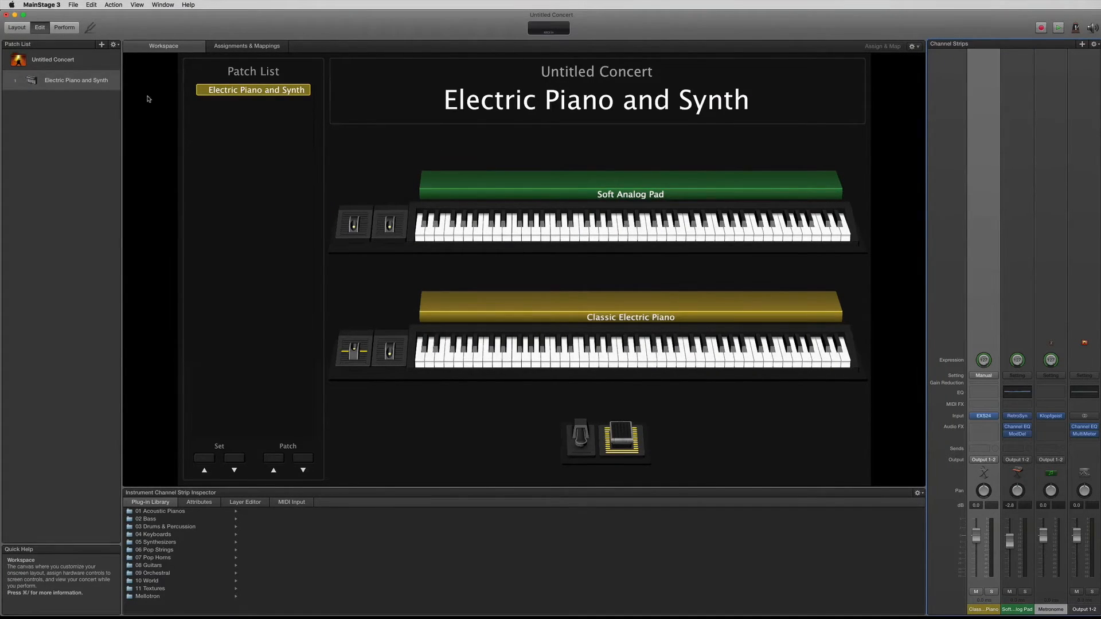
- View the upper keyboard's hardware input settings in Layout mode, audition bar 2 of the Vibes and upper Synthesizer staves in Sibelius, and return to MainStage
click(17, 28)
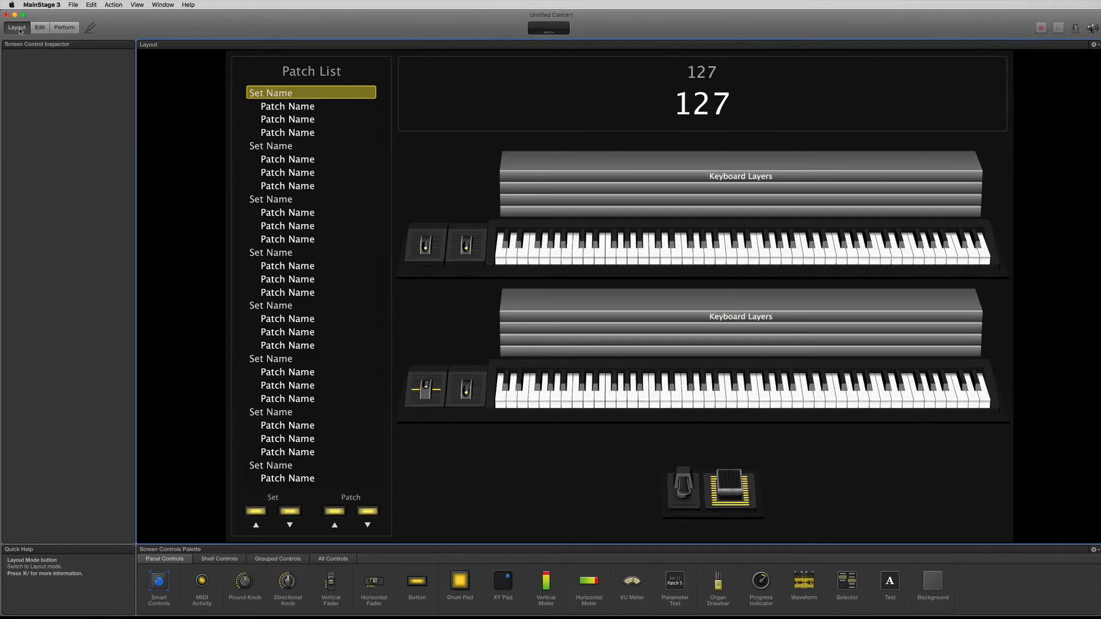
click(740, 249)
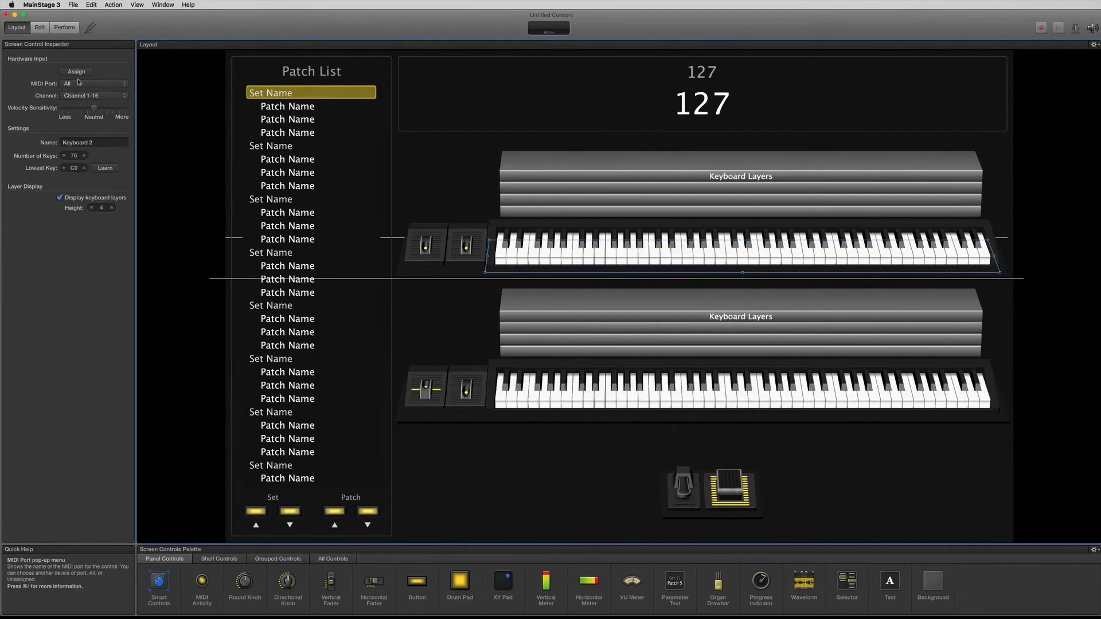
key(super+Tab)
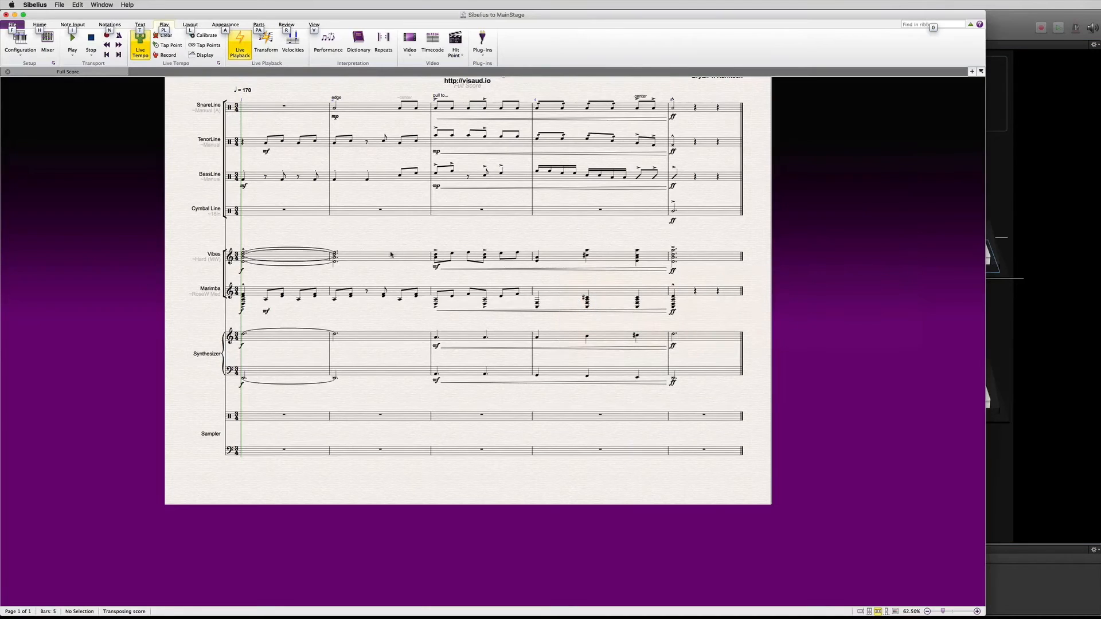
click(377, 256)
click(379, 337)
click(381, 323)
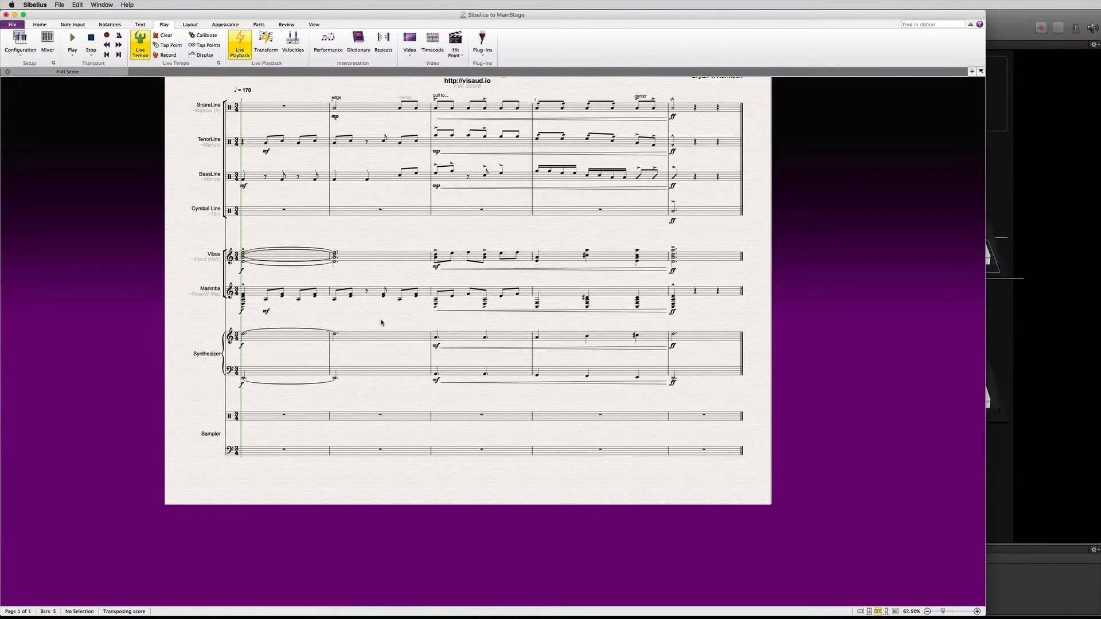
key(super+Tab)
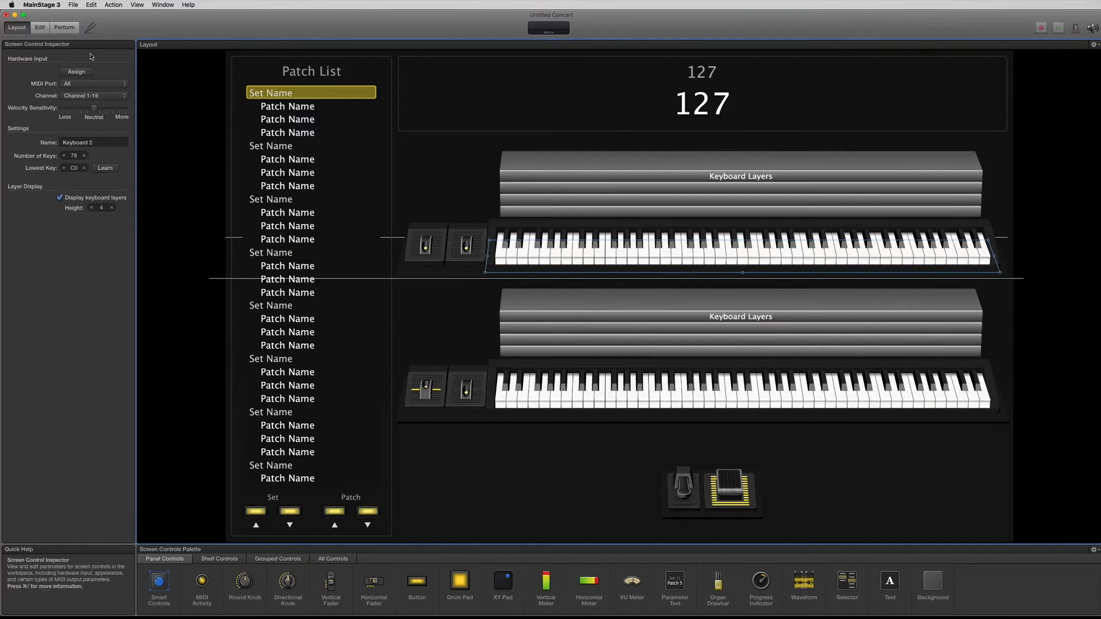
- Return MainStage to Edit mode, test bar 2 of the Vibes and upper Synthesizer staves from Sibelius, and come back to MainStage
click(44, 28)
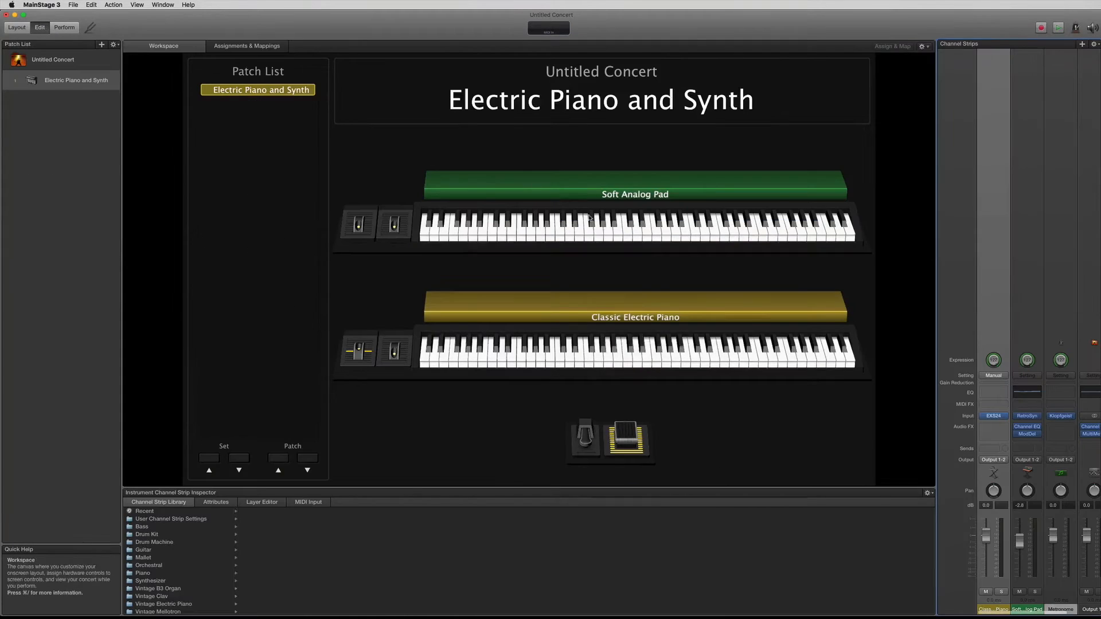
key(super+Tab)
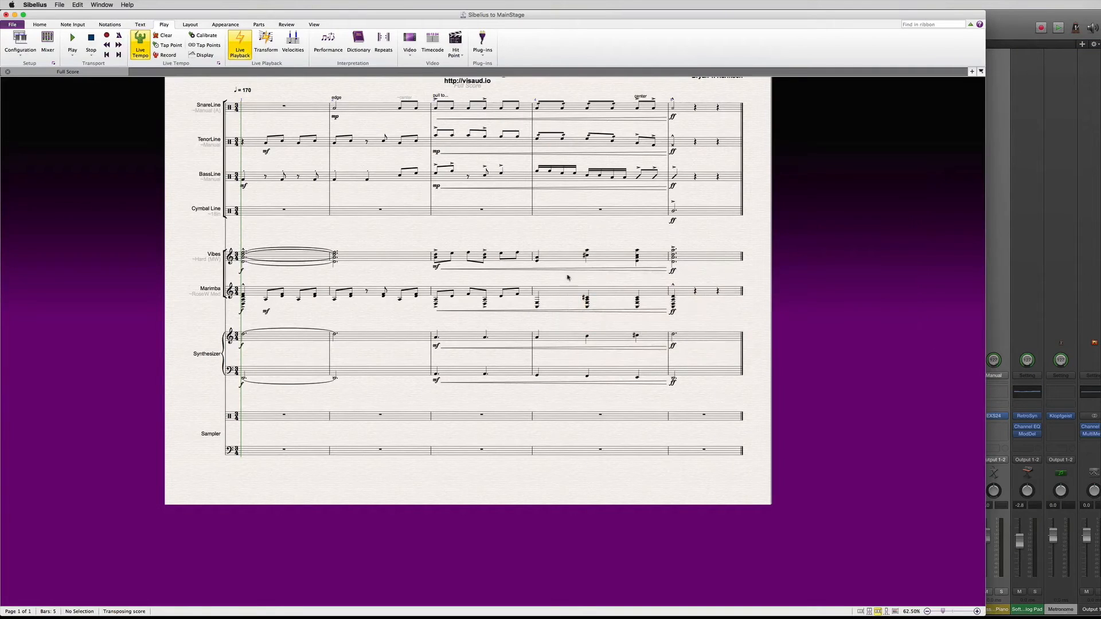
click(382, 261)
click(392, 347)
click(382, 337)
click(381, 326)
key(super+Tab)
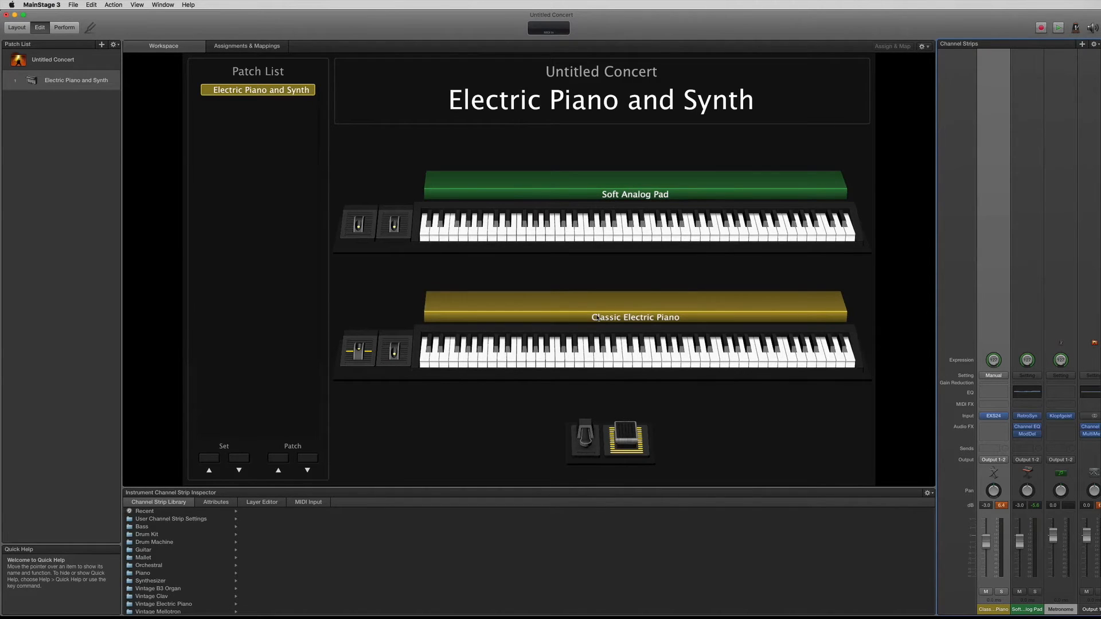
key(super+Tab)
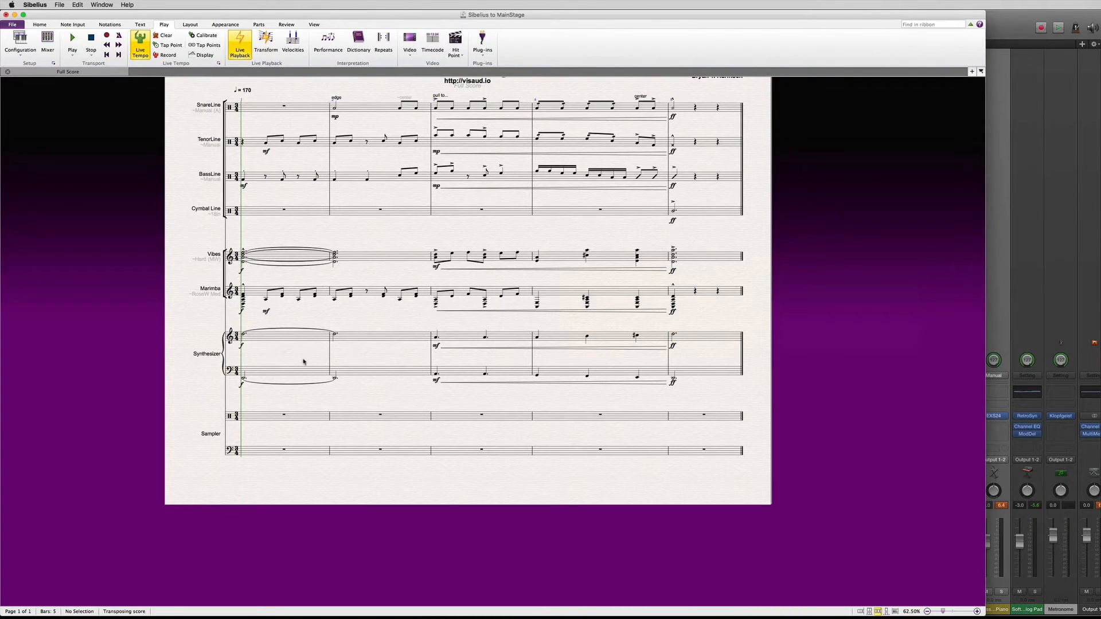
key(super+Tab)
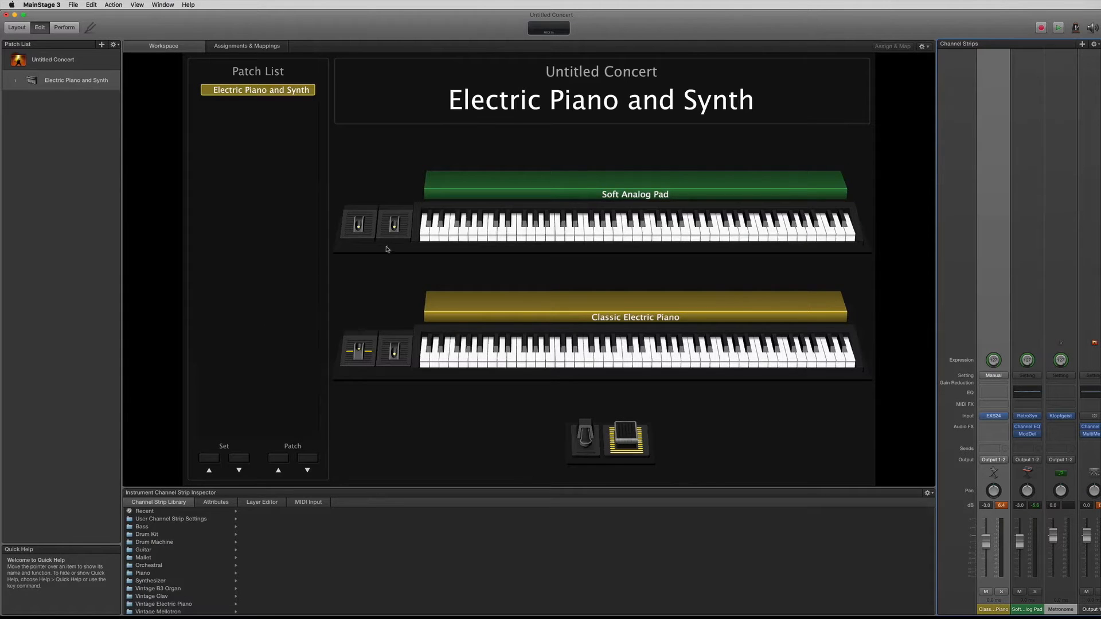
key(super+Tab)
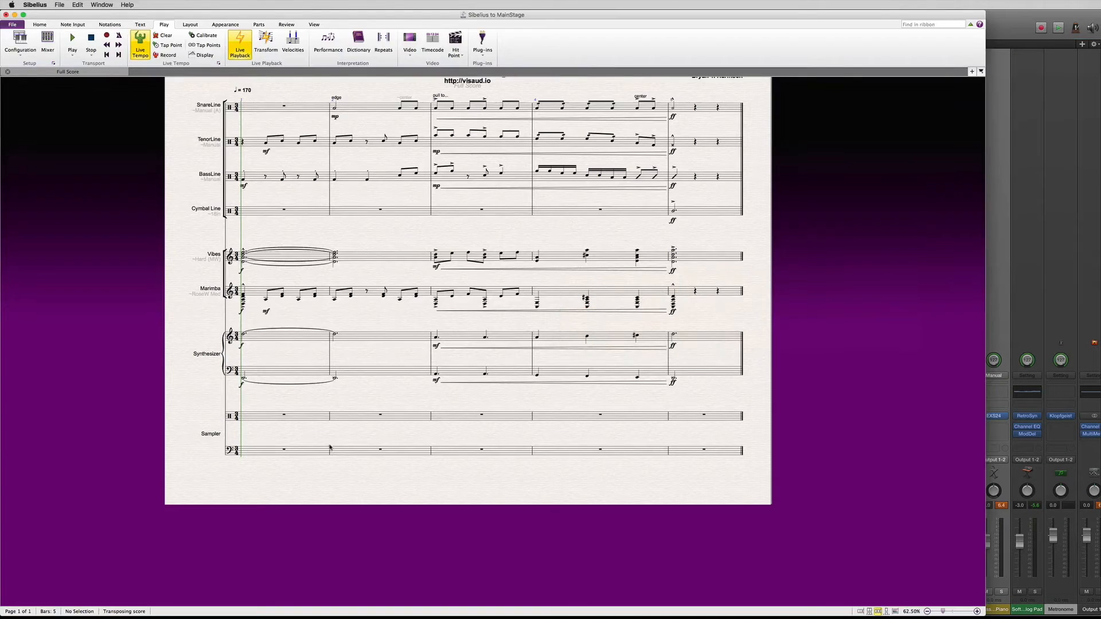
- In MainStage's Layout mode, set the upper keyboard's MIDI port to Synth 1 IAC Driver
key(super+Tab)
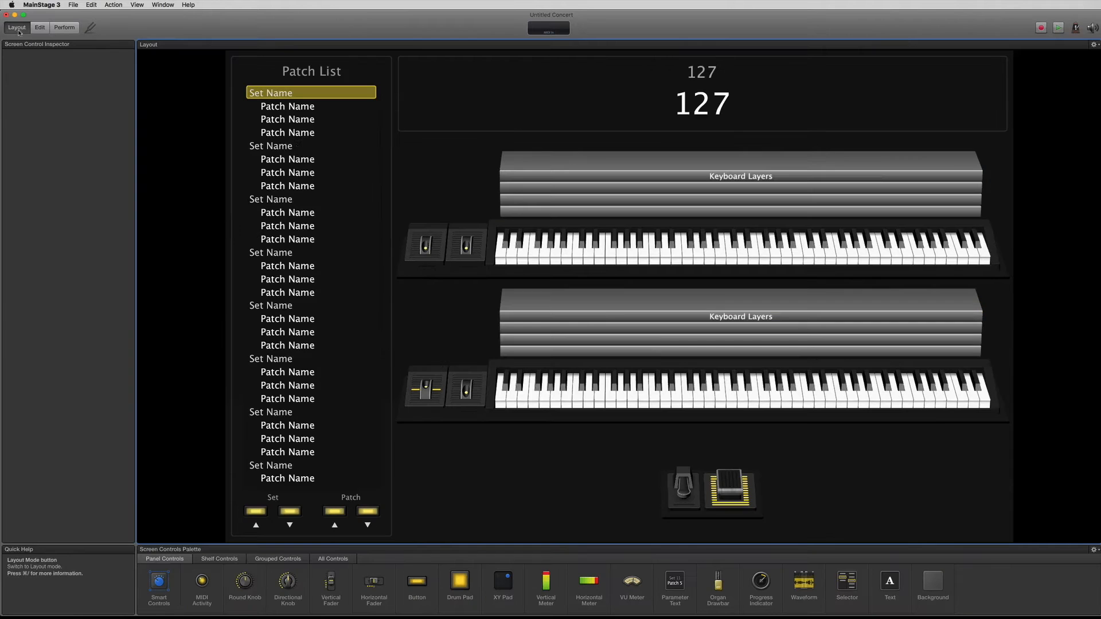
click(16, 27)
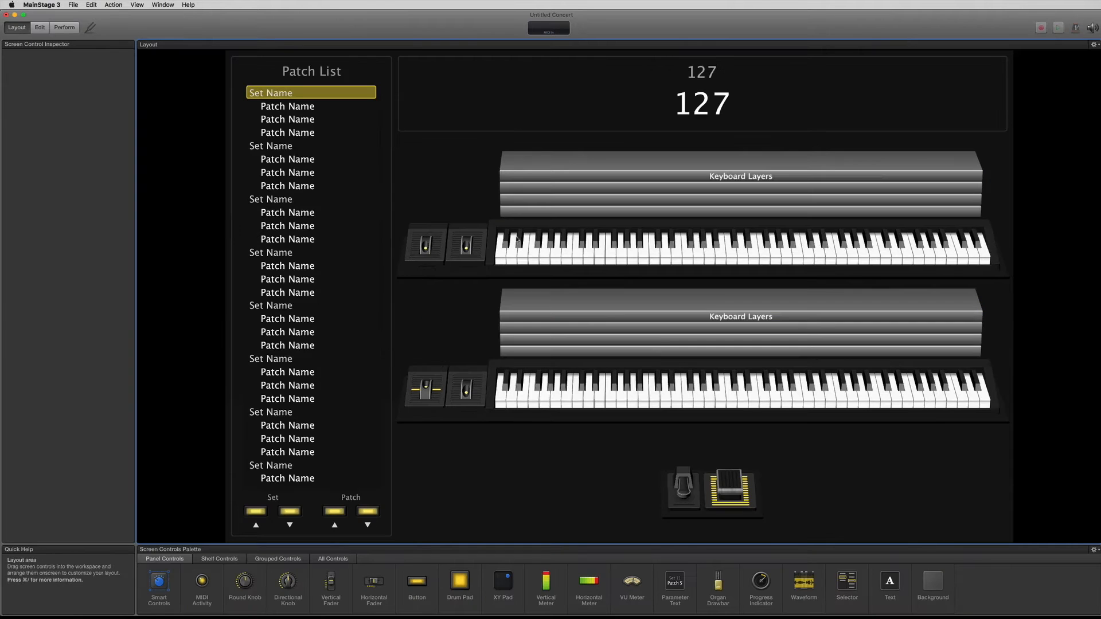
click(710, 248)
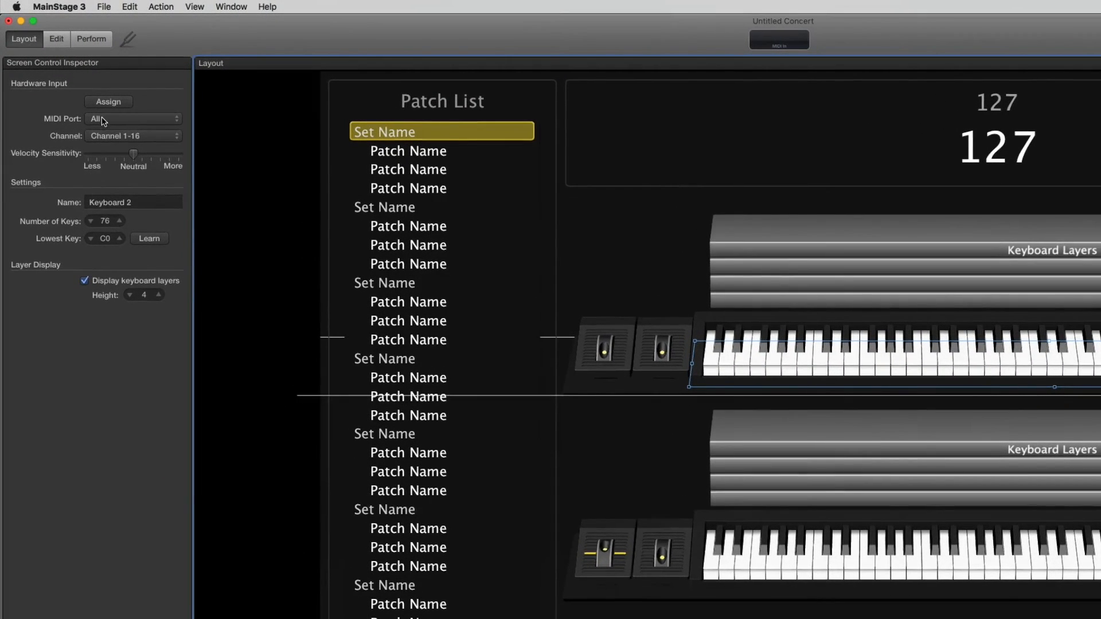
click(103, 112)
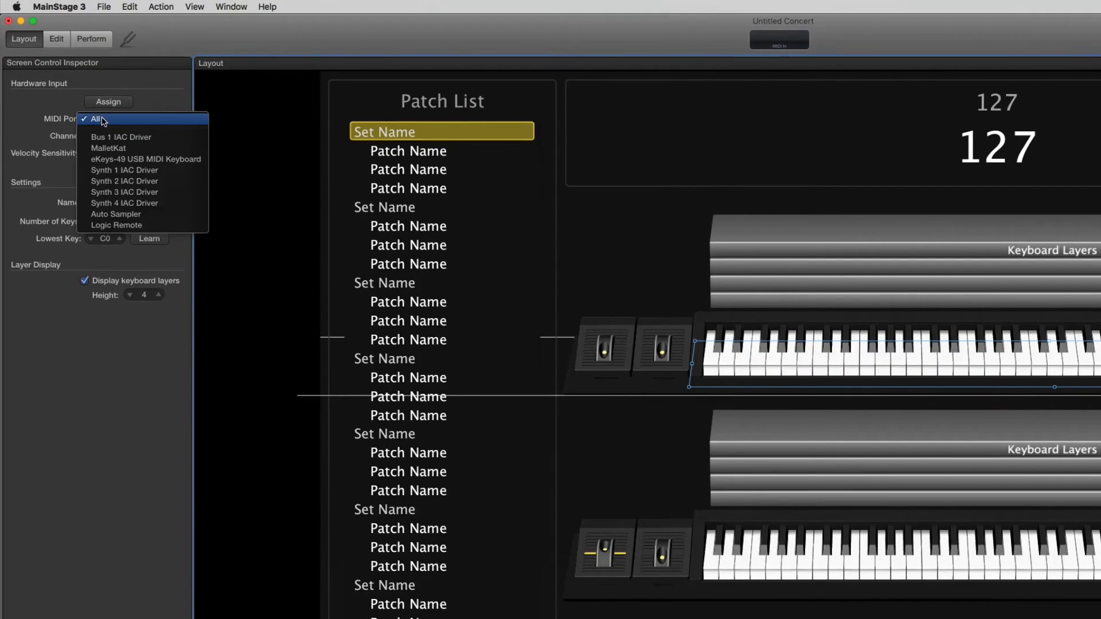
click(124, 171)
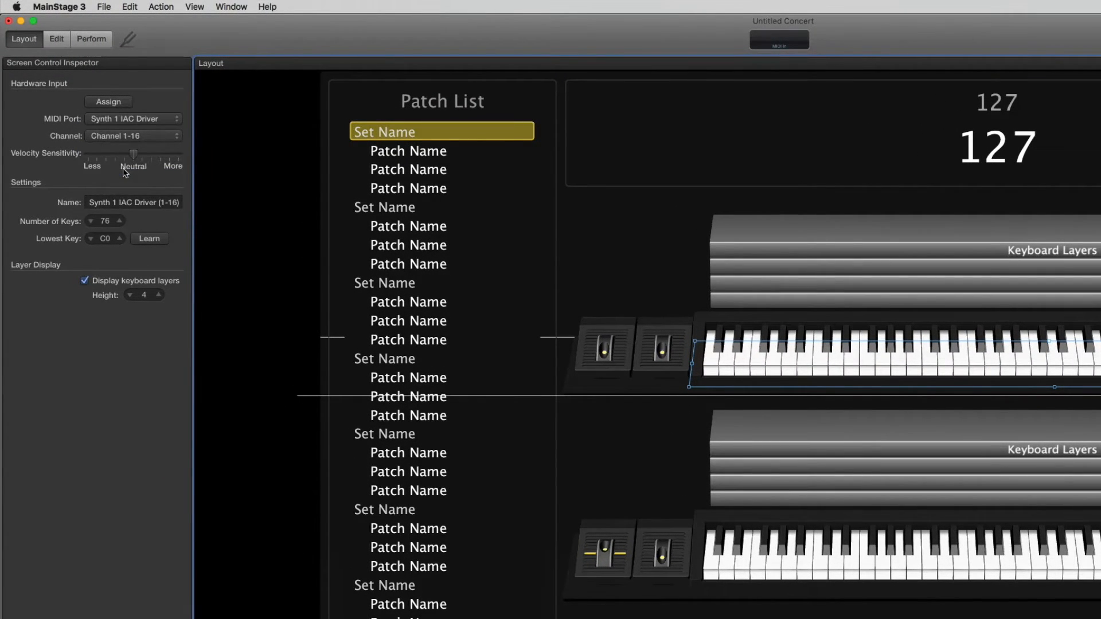
- Set the lower keyboard's MIDI port to Synth 2 IAC Driver and return to Edit mode
click(970, 555)
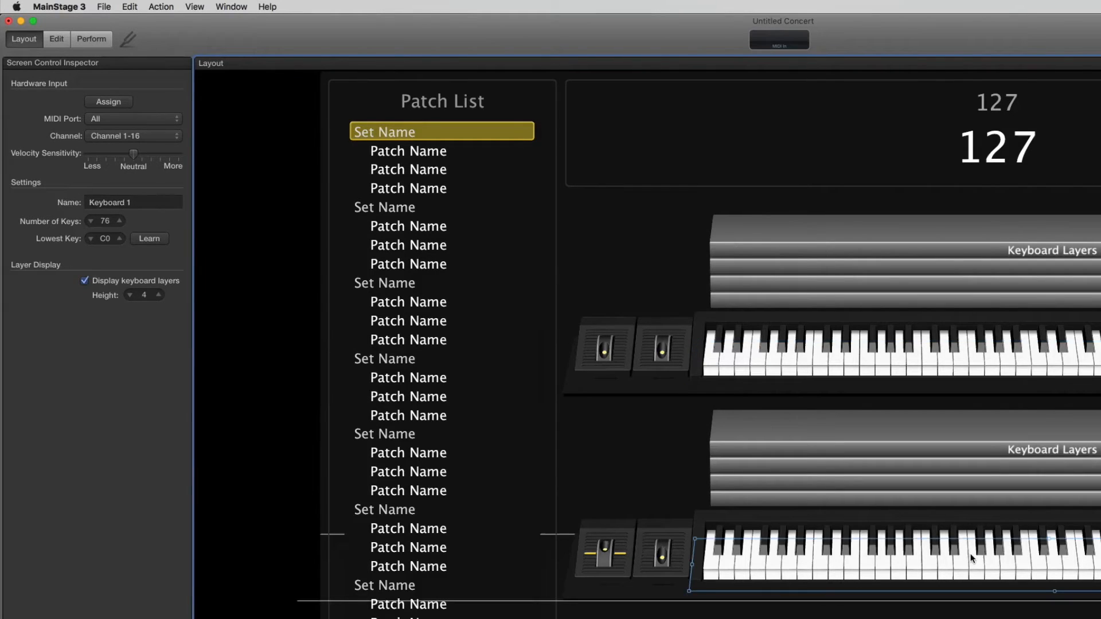
click(109, 119)
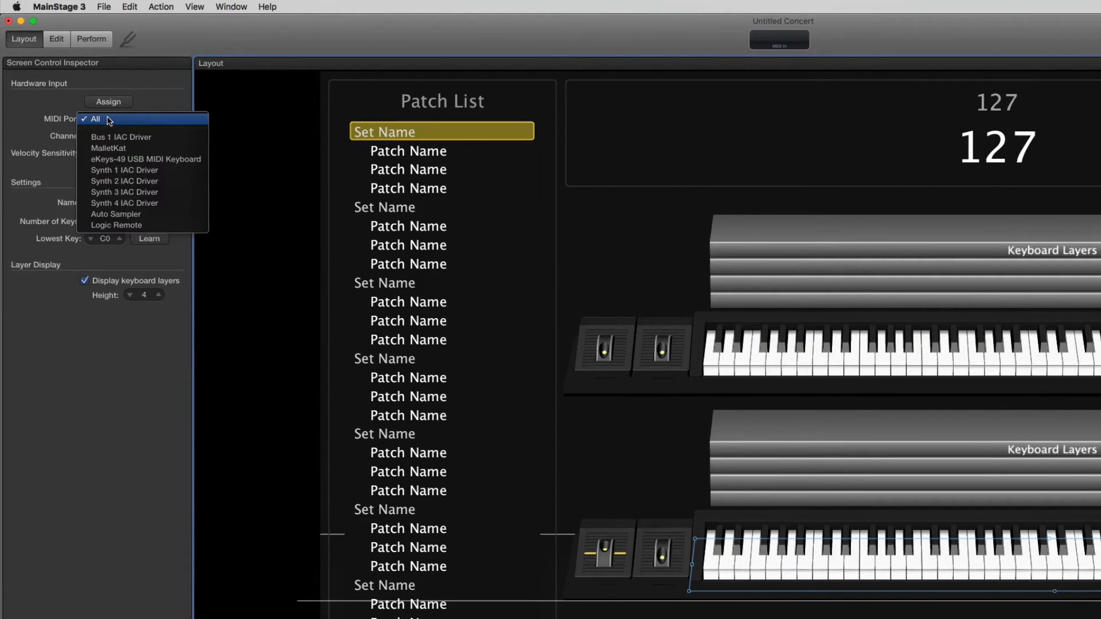
click(122, 180)
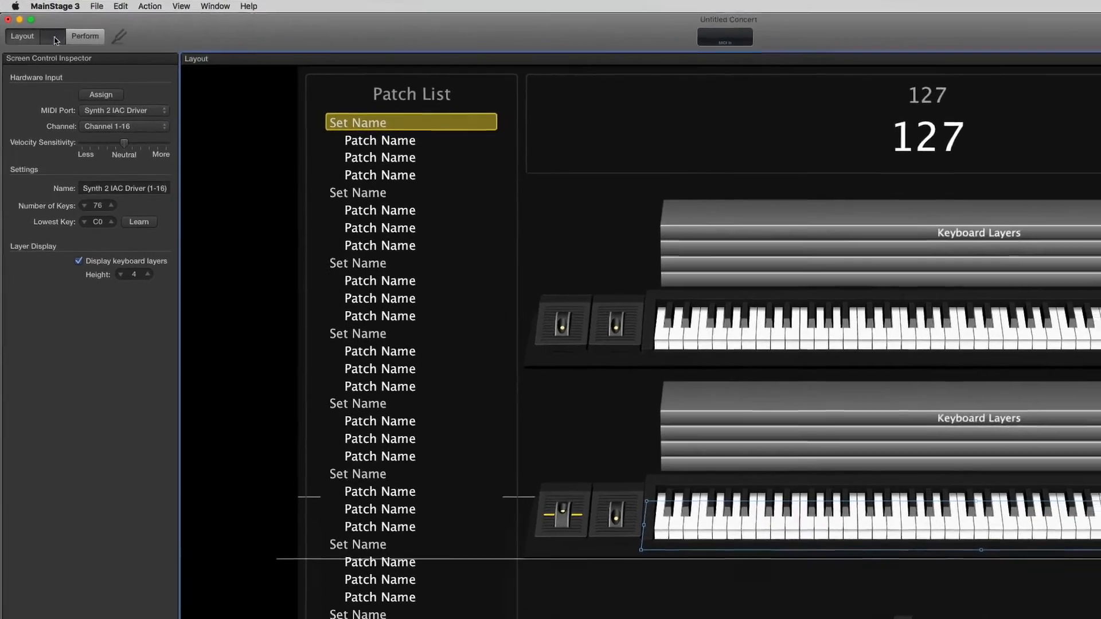
click(58, 39)
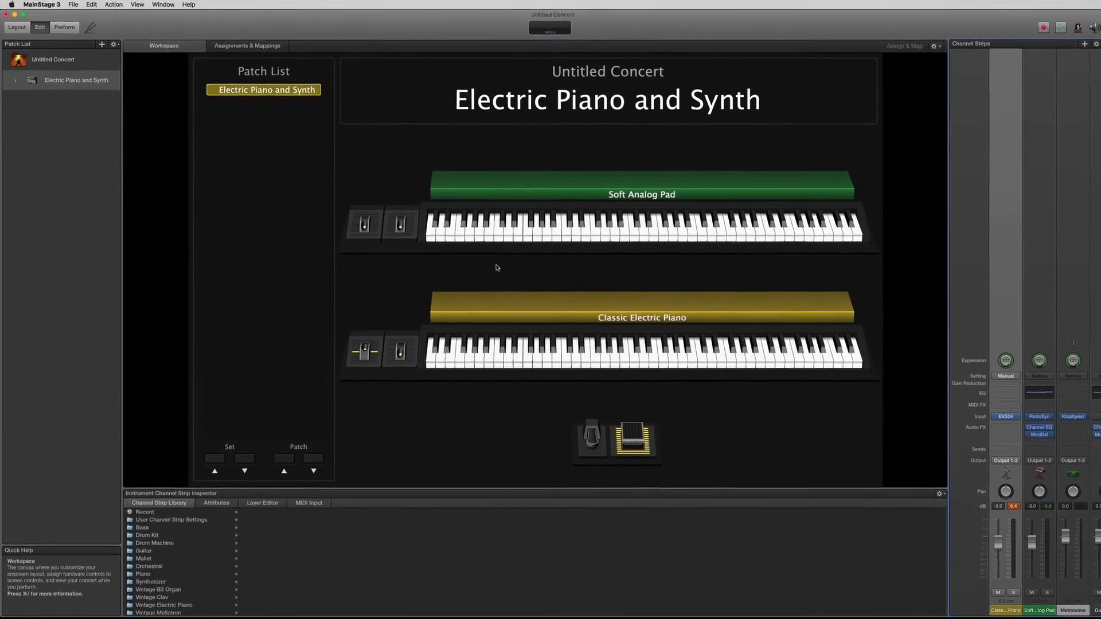
- Select bar 2 of the upper Synthesizer staff in Sibelius to test its routing, clear the selection, and return to MainStage
key(super+Tab)
click(368, 339)
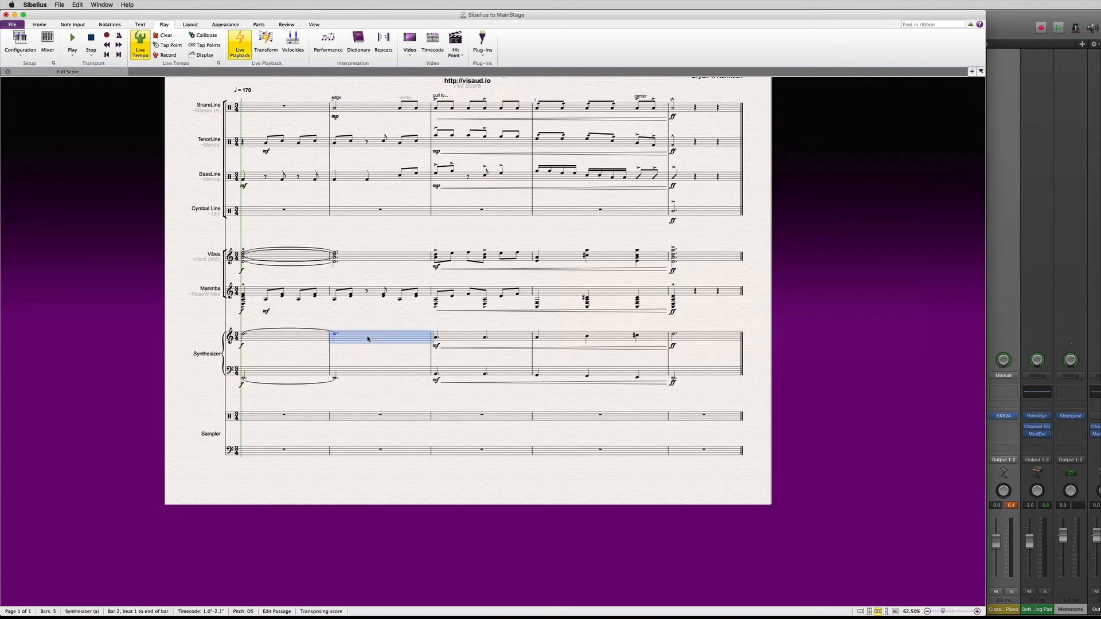
key(Escape)
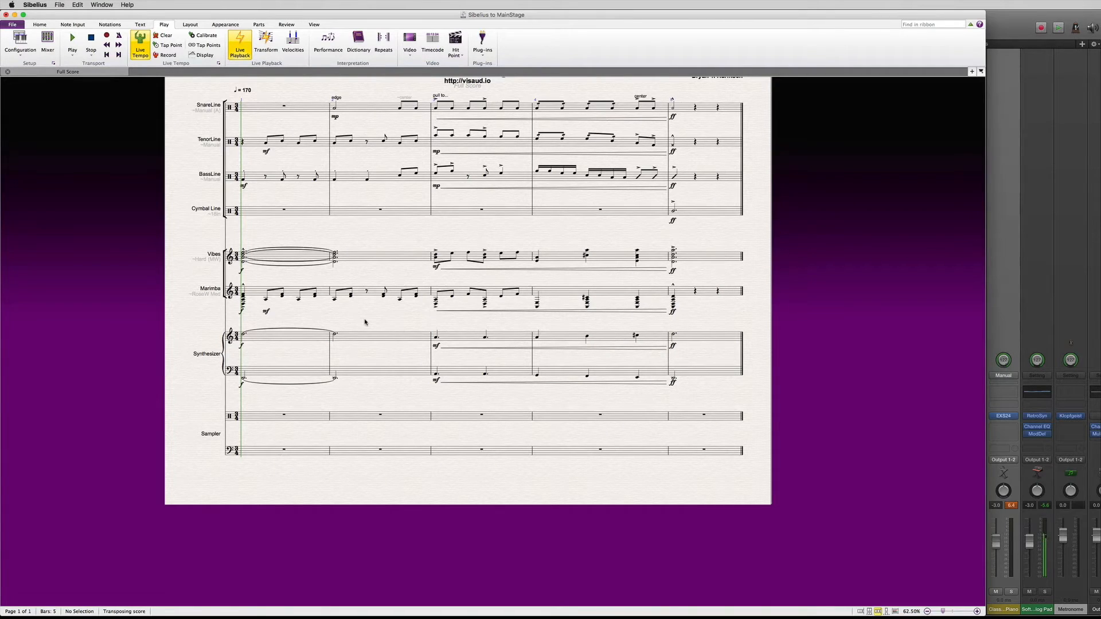
key(super+Tab)
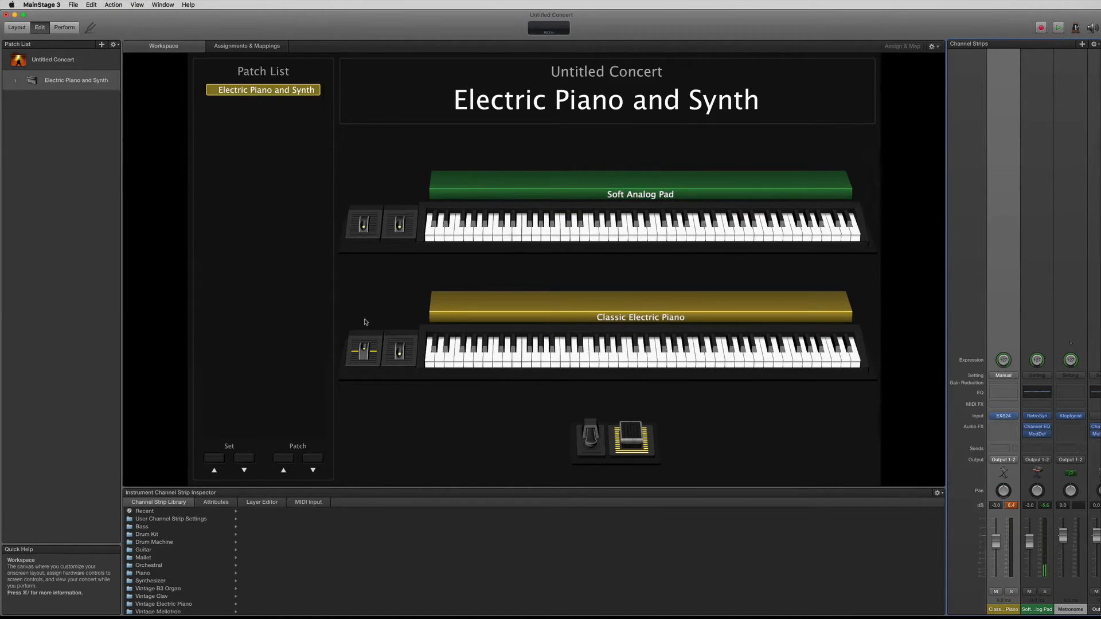
- Switch to Sibelius, select bar 2 of the lower Sampler staff to test its routing, and clear the selection
key(super+Tab)
click(401, 451)
key(Escape)
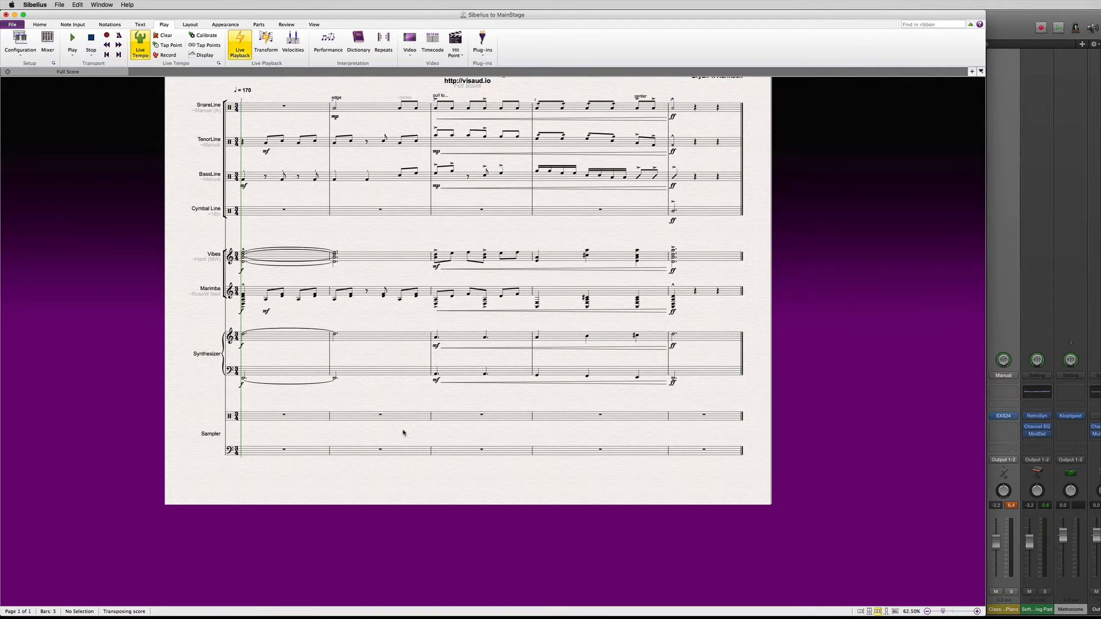
- Return to MainStage, open the Classic Electric Piano channel's EXS24 Instrument Editor, and audition the C1 key
key(super+Tab)
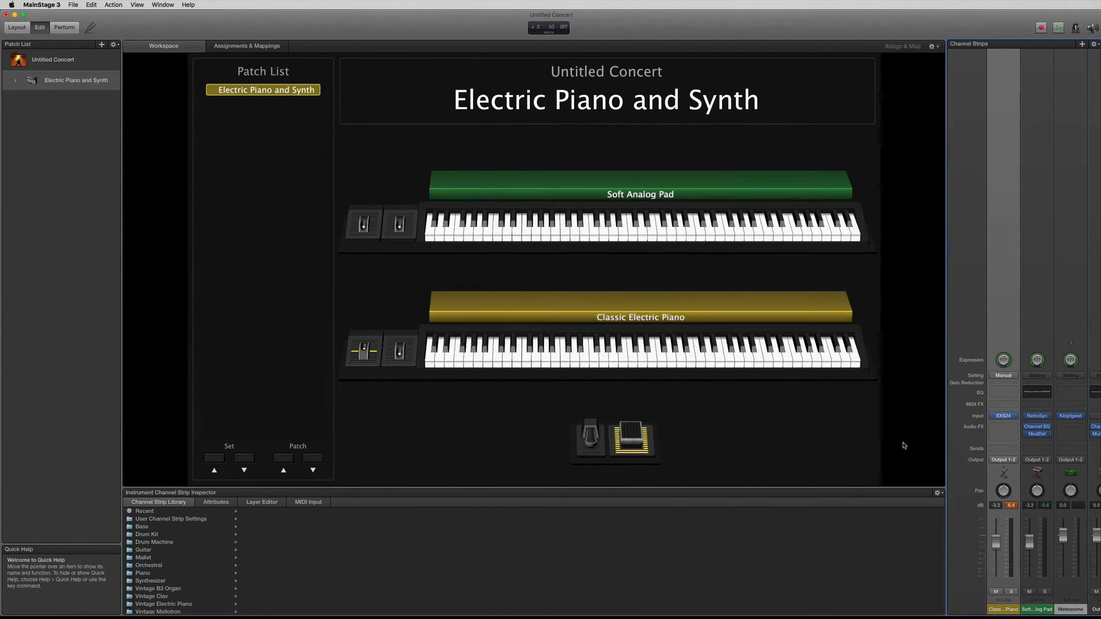
click(1005, 418)
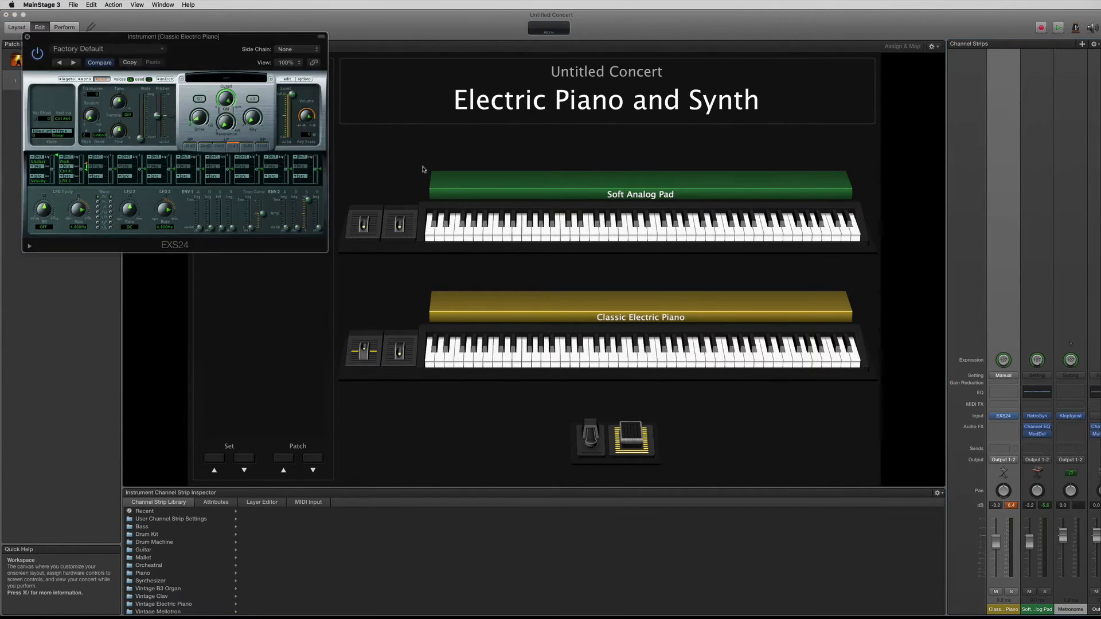
click(288, 80)
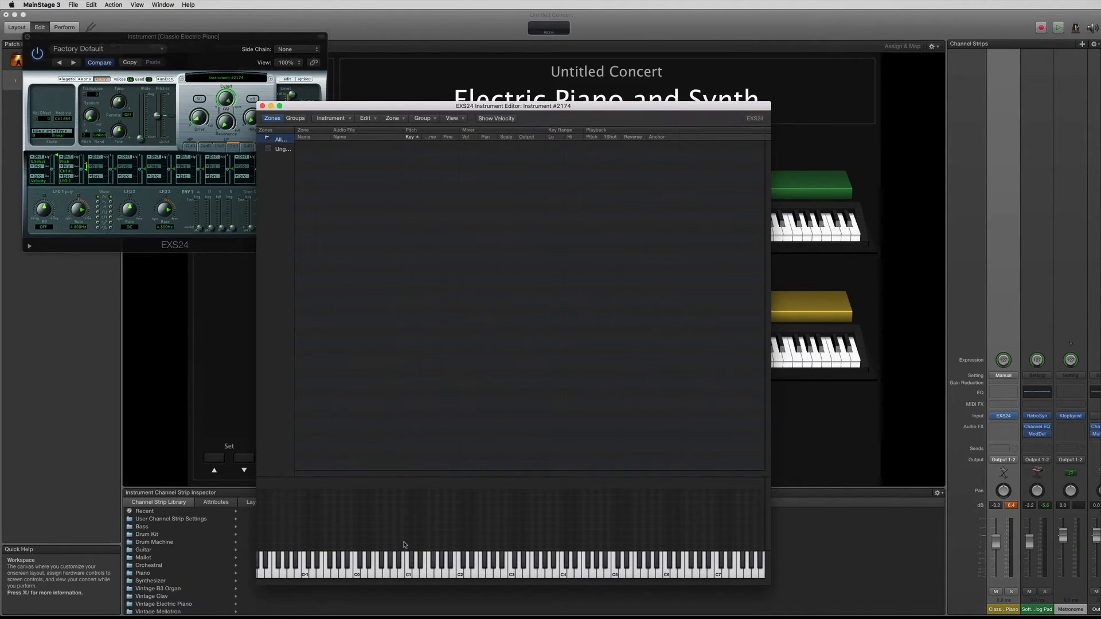
mouse_move(408, 573)
mouse_down()
mouse_move(423, 572)
mouse_move(410, 572)
mouse_up()
- From the Sibelius to MainStage folder in Finder, assign 001-Boom.wav to C1 and 003-Swell.wav to C#1 in the EXS24 Instrument Editor
key(super+Tab)
key(super+Tab)
key(super+Tab)
key(super+Tab)
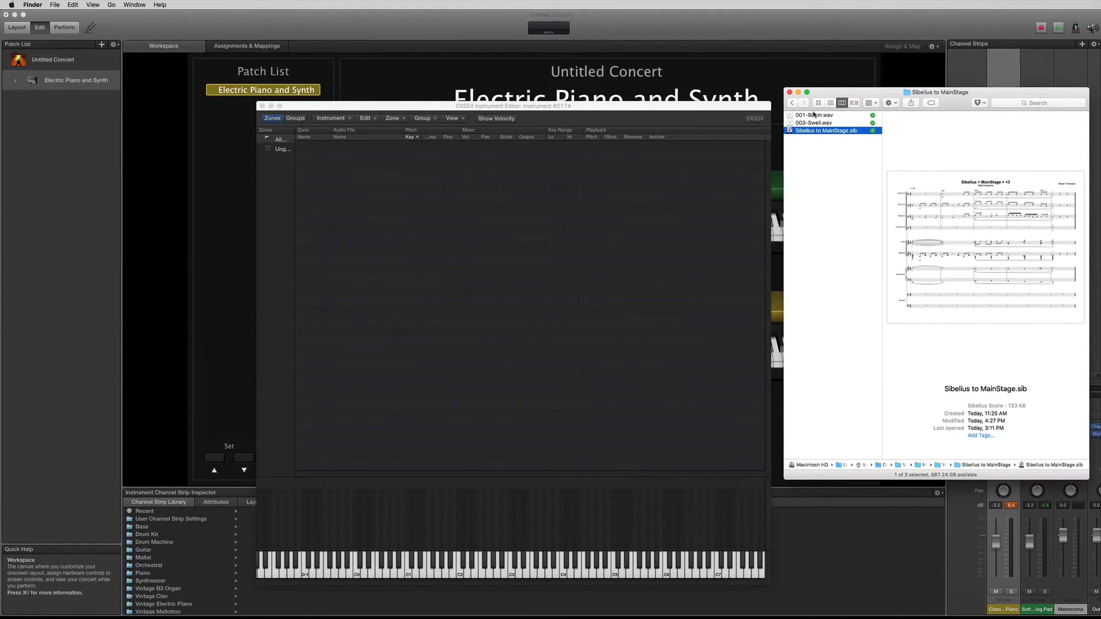
drag(817, 116, 407, 574)
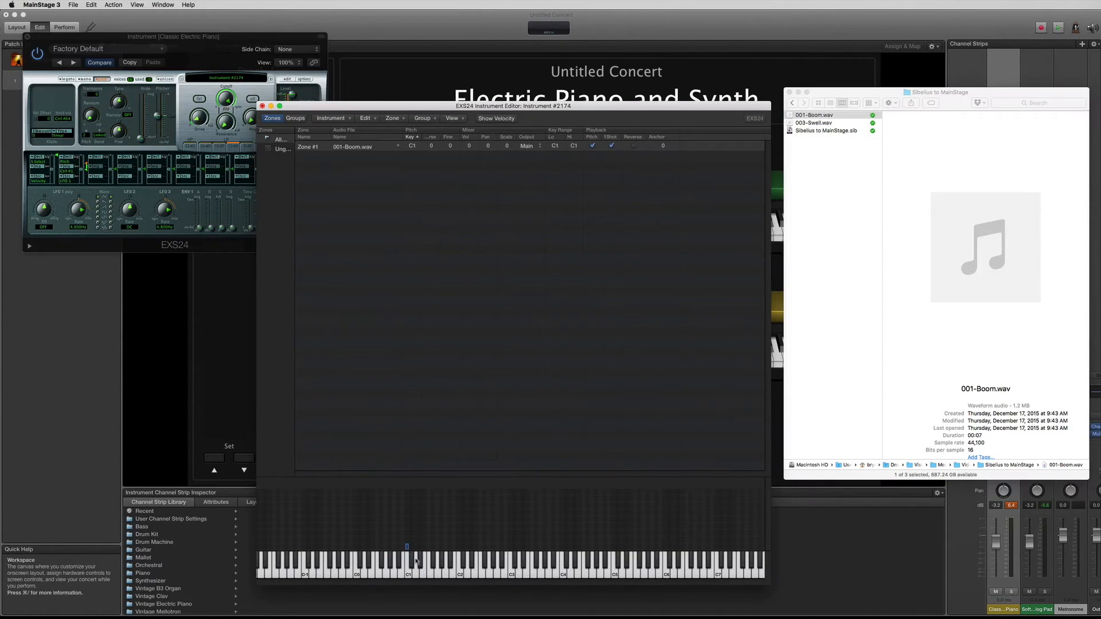
drag(819, 124, 412, 562)
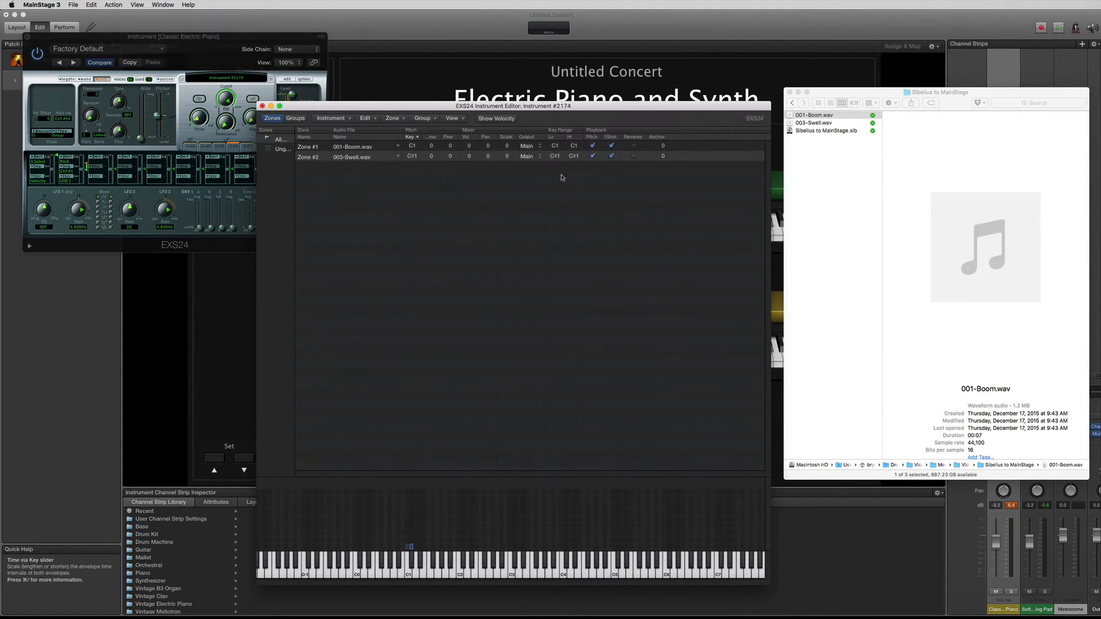
- Move the EXS24 windows aside, examine the upper keyboard's settings in Layout mode, and return to Edit mode
drag(27, 39, 86, 281)
click(209, 176)
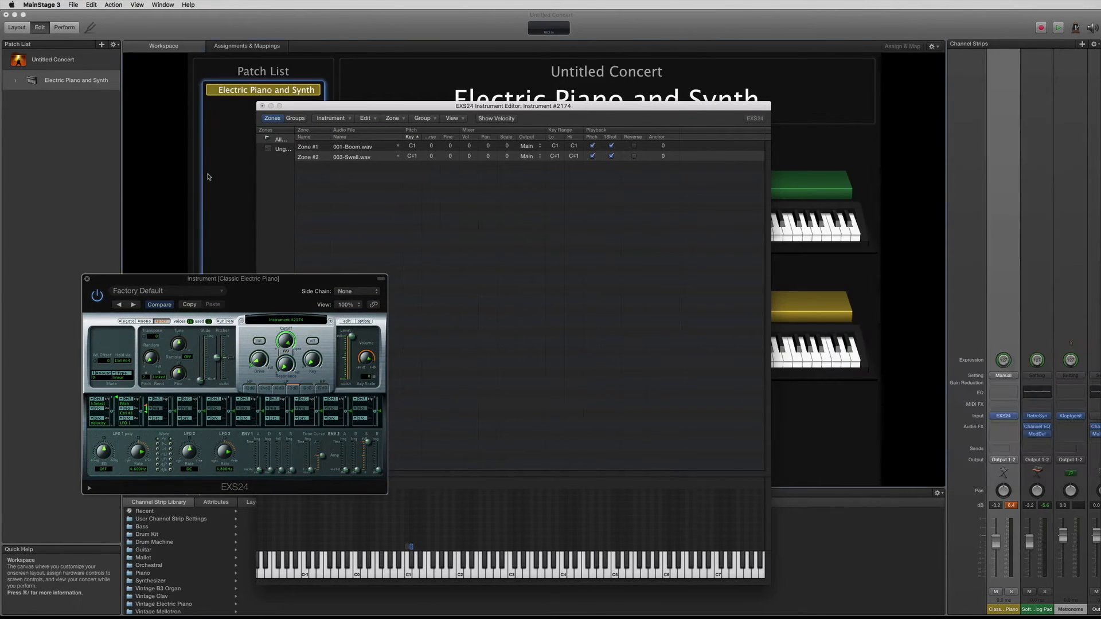
drag(343, 106, 367, 97)
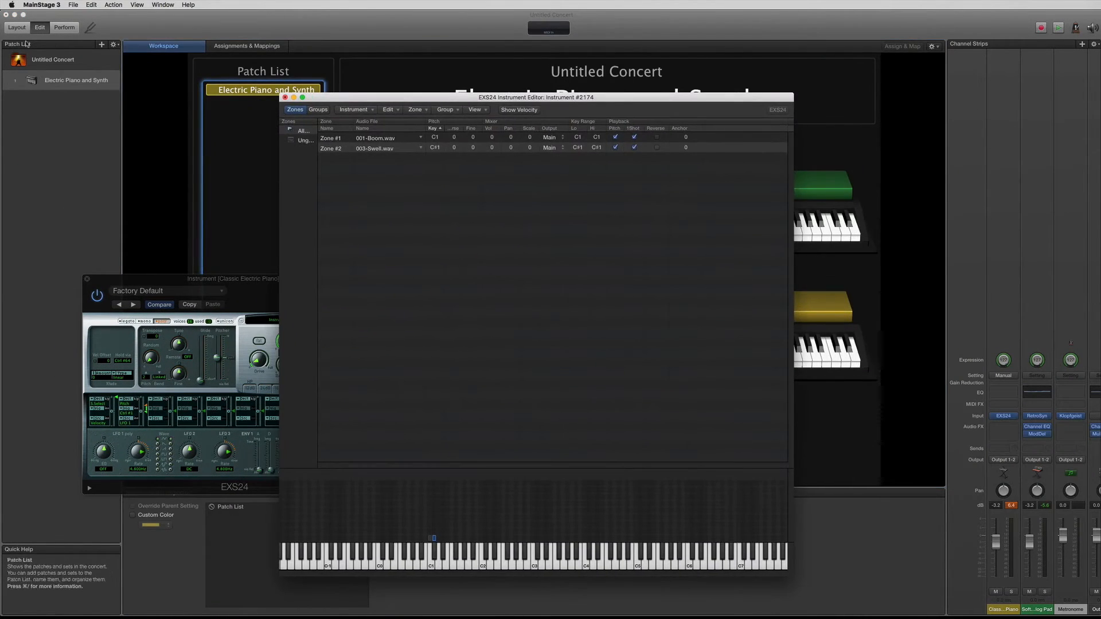
click(16, 27)
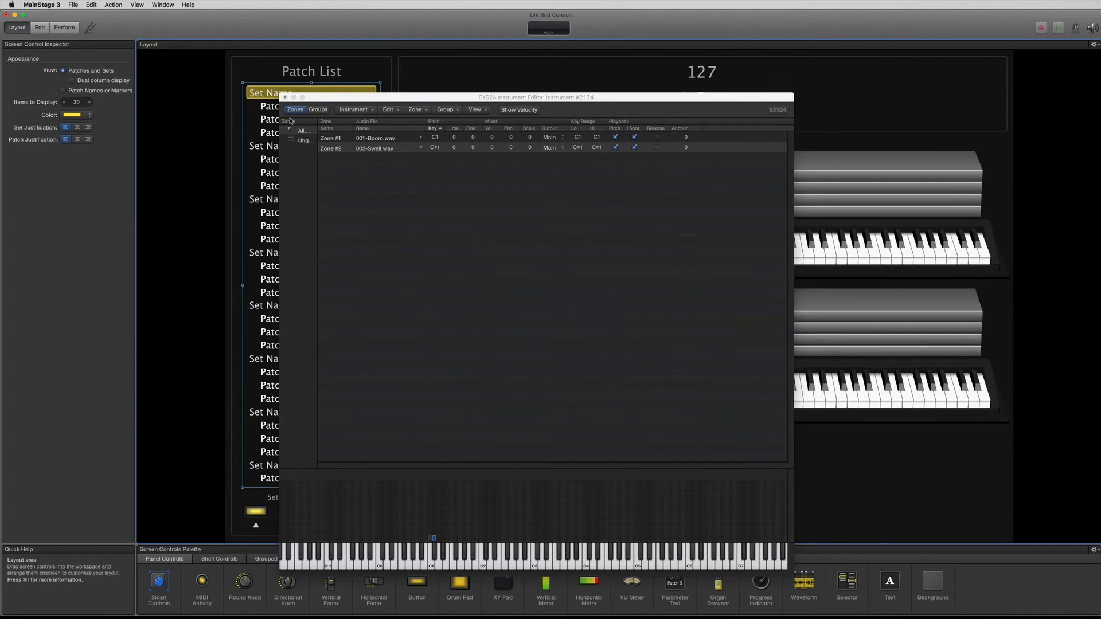
drag(519, 104, 568, 330)
click(633, 261)
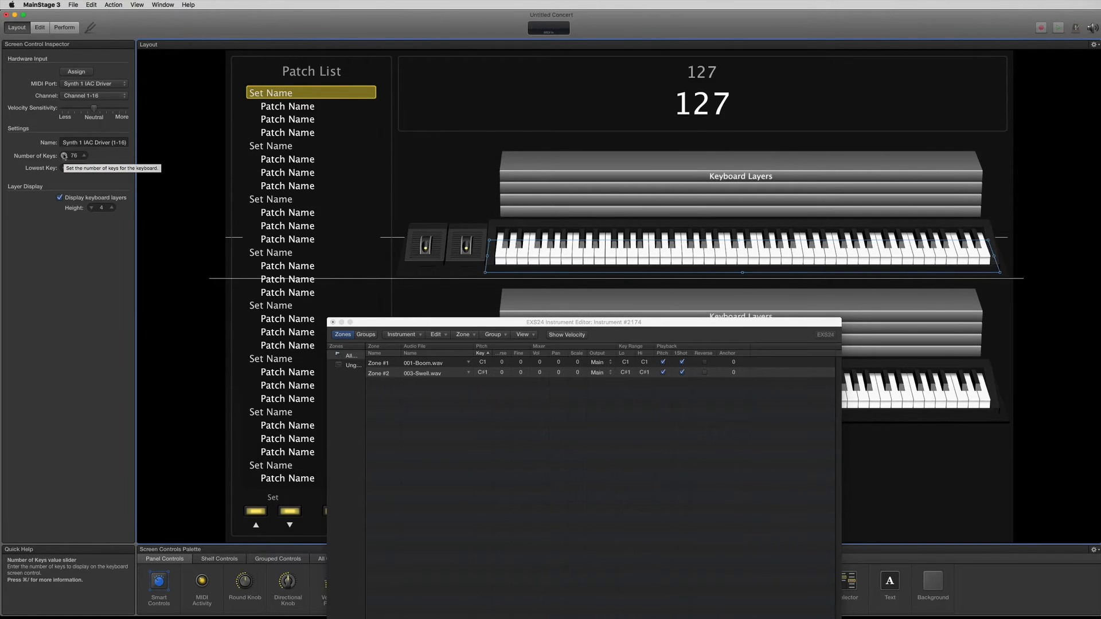
click(39, 27)
- Switch to Sibelius, select bar 2 of the upper Synthesizer staff to test its routing, clear the selection, and return to MainStage
key(super+Tab)
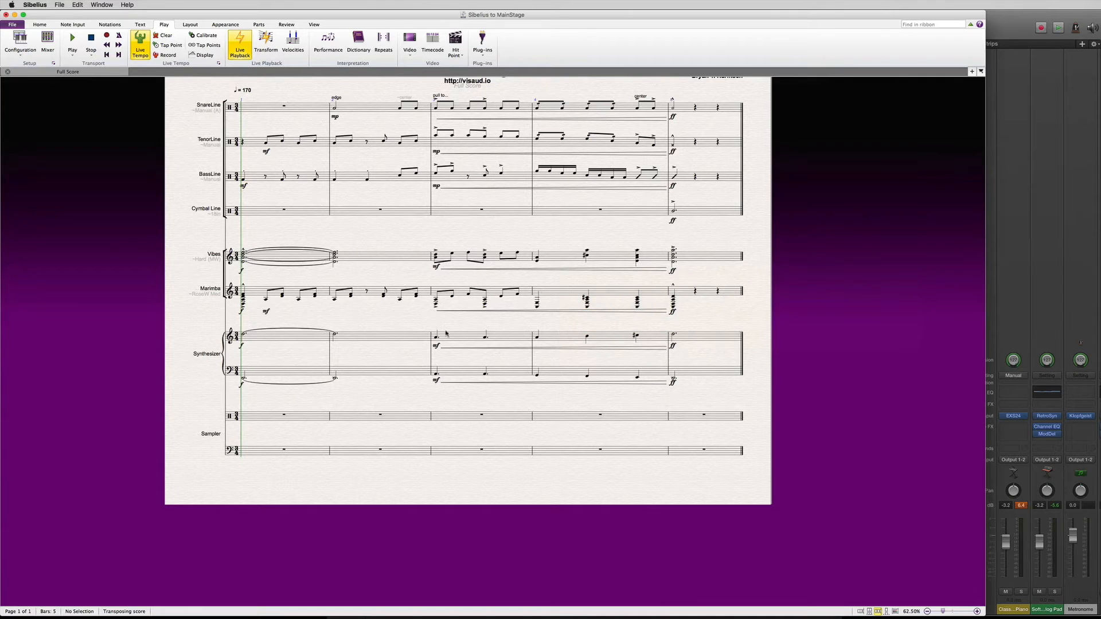
click(396, 338)
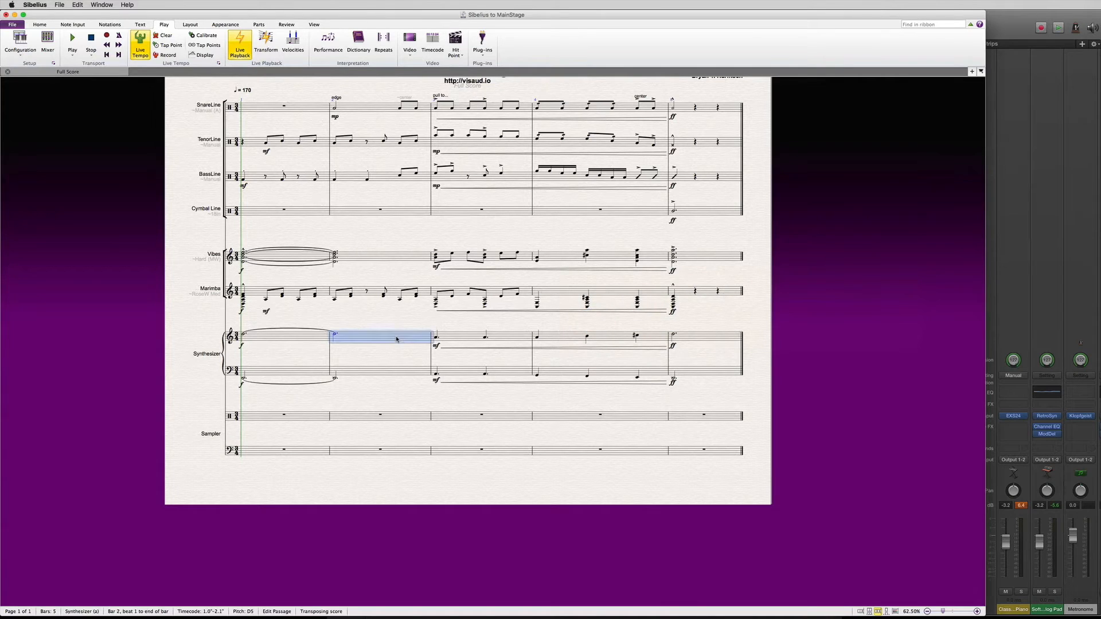
click(386, 324)
key(super+Tab)
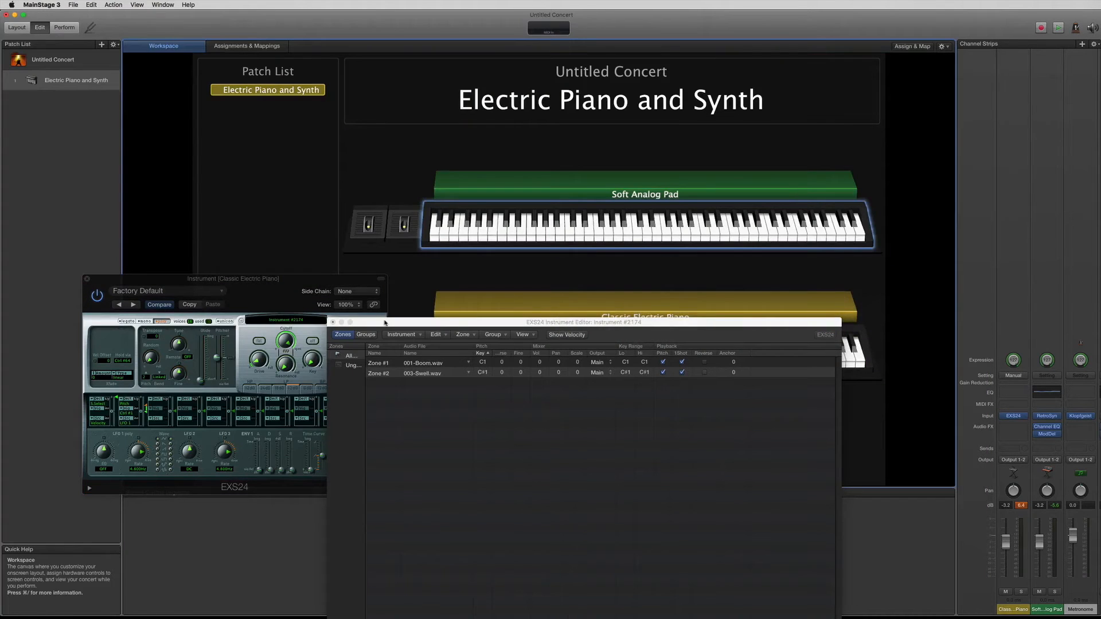
- Move the EXS24 Instrument Editor clear of the lower keyboard and test bar 2 of the lower Sampler staff in Sibelius before returning to MainStage
click(501, 235)
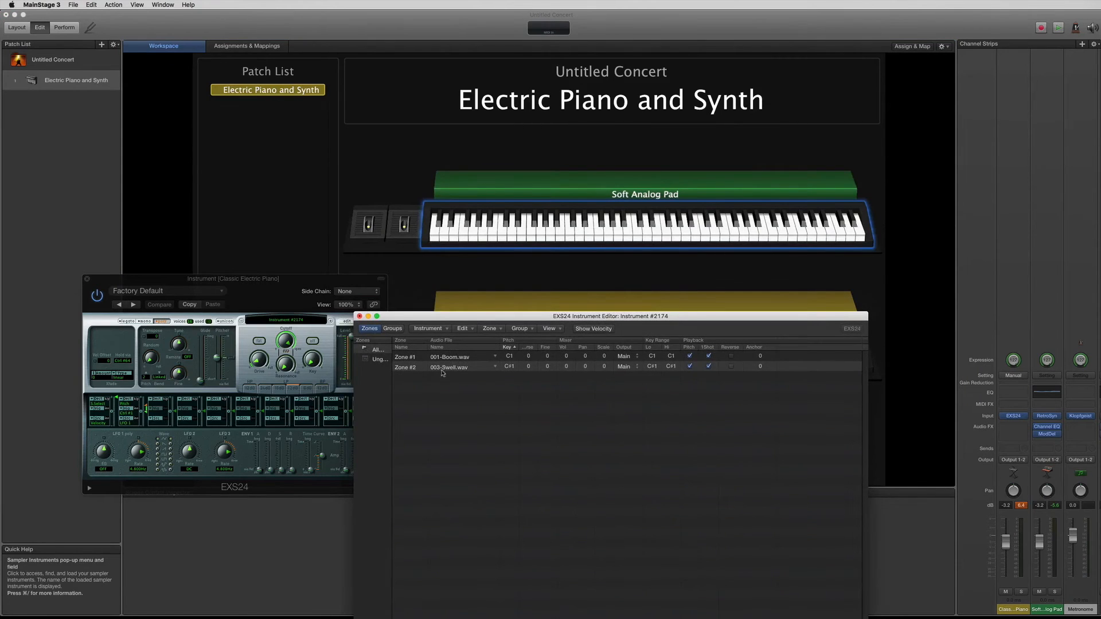
drag(505, 317, 767, 162)
drag(742, 131, 733, 103)
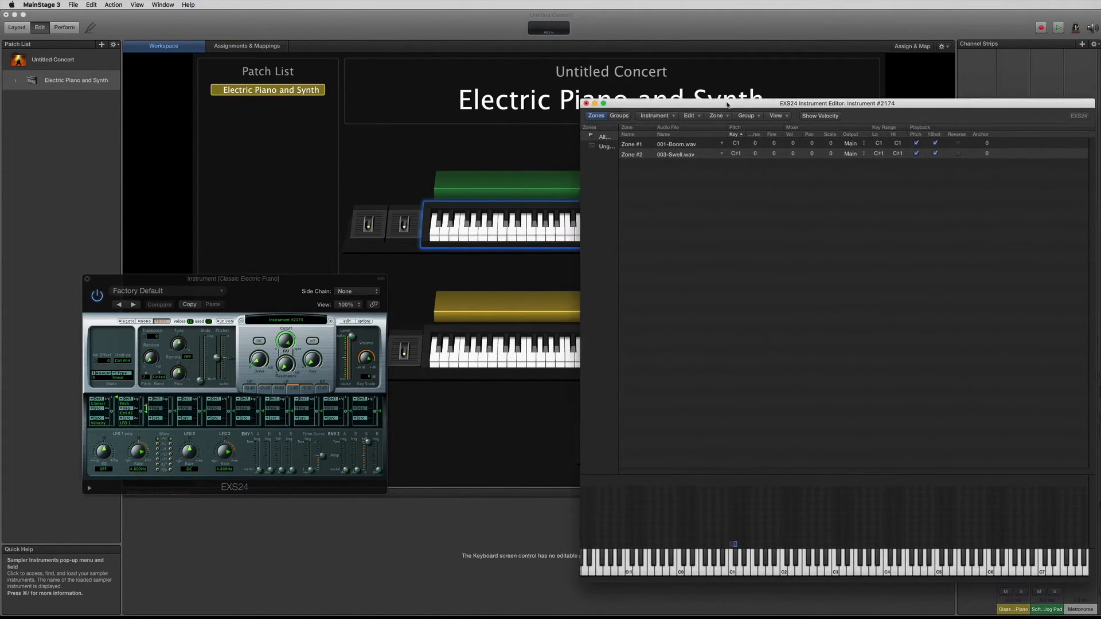
key(super+Tab)
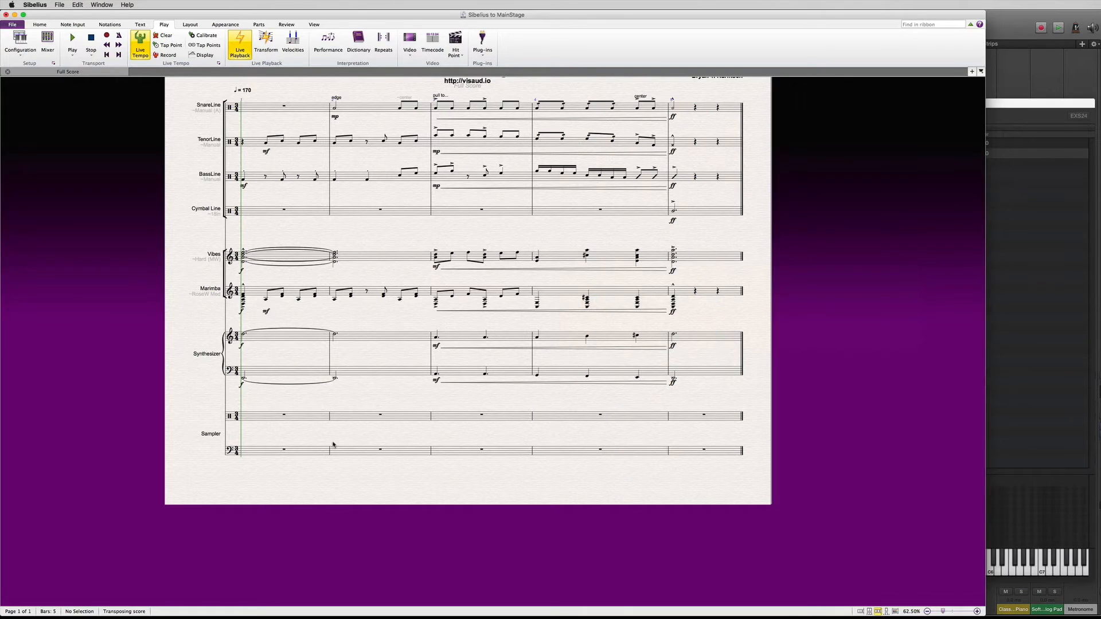
click(344, 456)
key(Escape)
key(super+Tab)
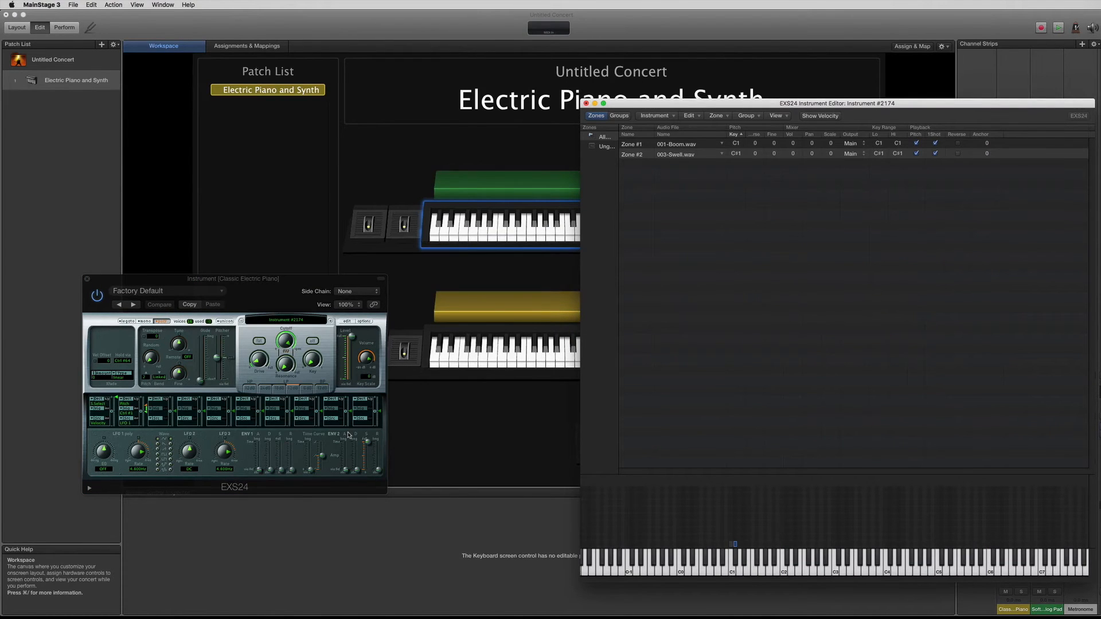
- Try adjusting the volume of Zone #2, the 003-Swell.wav sample, and reset it to 0
click(504, 347)
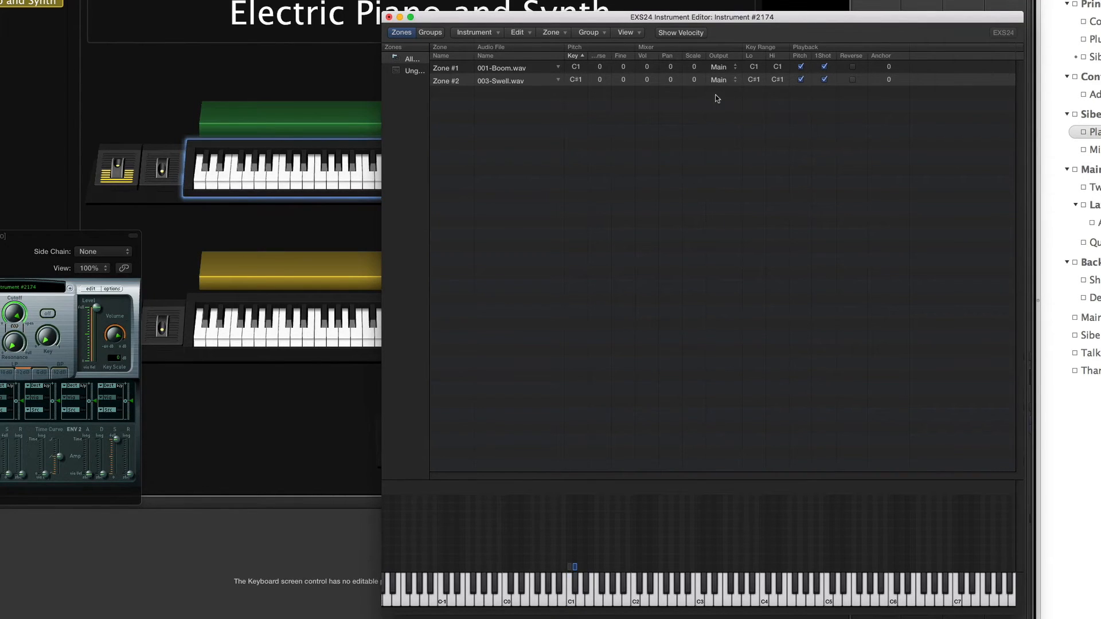
click(685, 80)
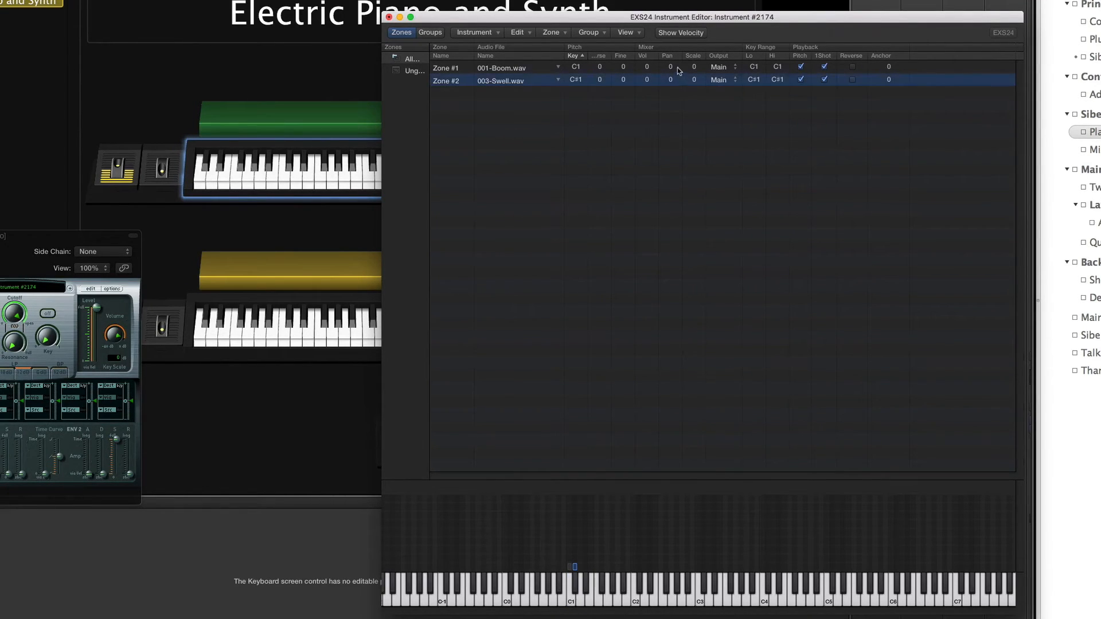
drag(647, 79, 650, 83)
text(0)
key(Return)
- Turn off Pitch playback for both the 001-Boom.wav and 003-Swell.wav zones, and clear the zone selection
shift+click(546, 69)
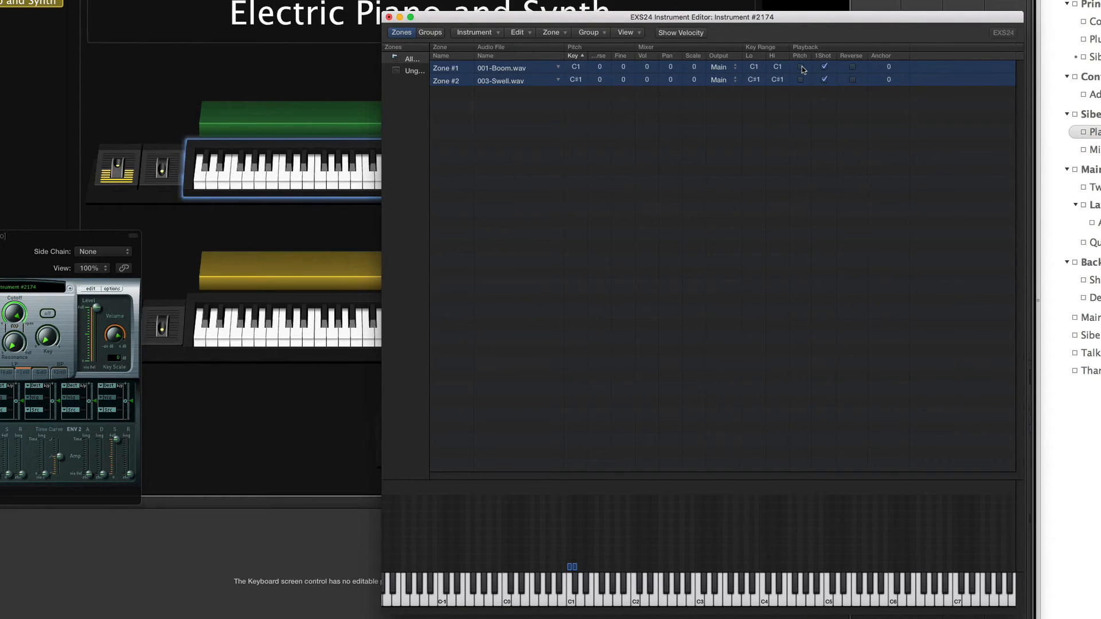
click(717, 144)
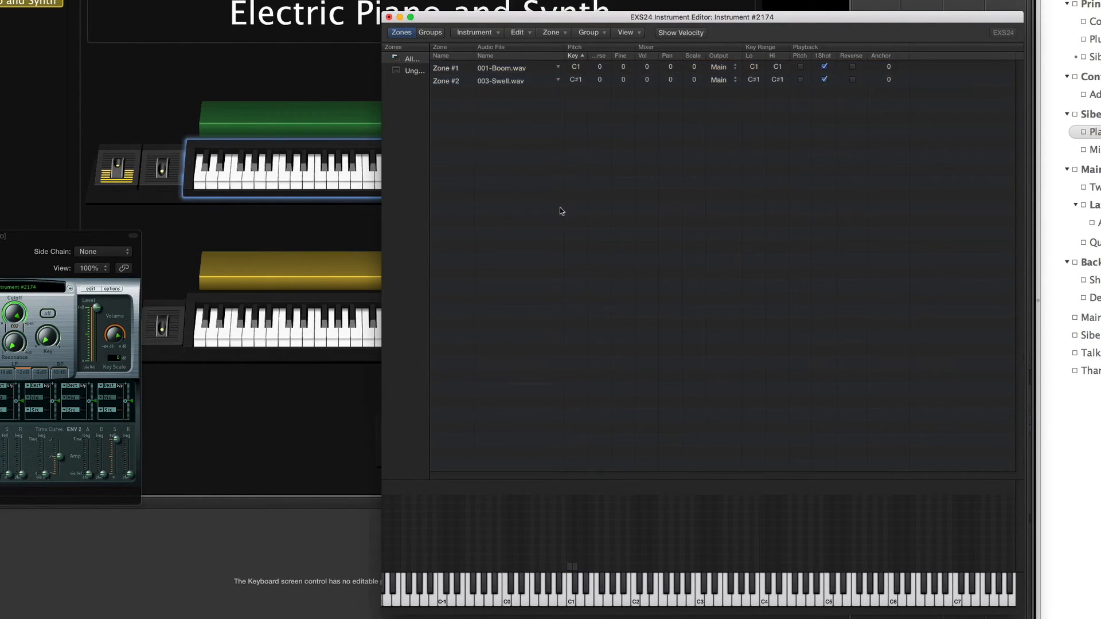
- Try the 003-Swell.wav zone on a higher key with Pitch off, and move it back to C#1
click(574, 568)
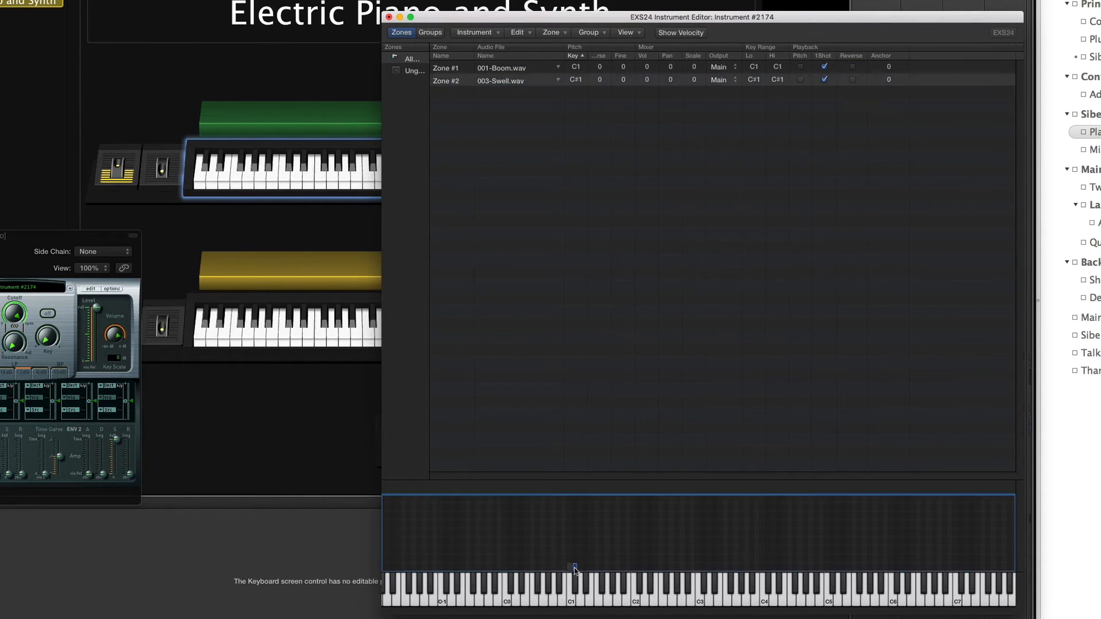
drag(574, 568, 596, 570)
drag(597, 569, 574, 566)
- Try the 003-Swell.wav zone on C2 with Pitch enabled, and restore it to C#1 with Pitch off
click(801, 80)
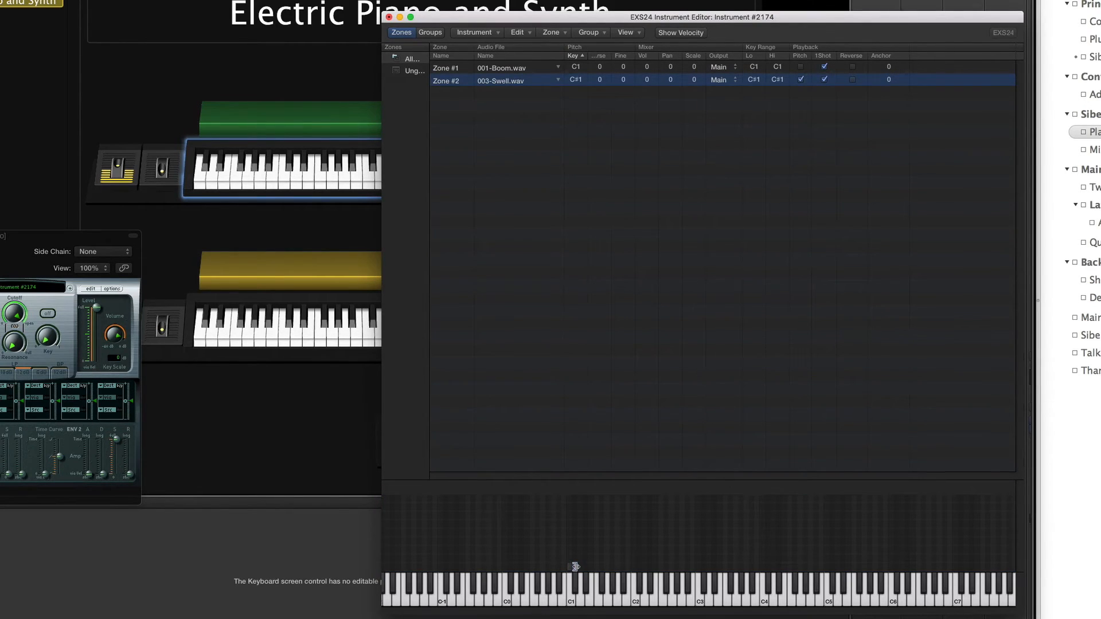
drag(576, 568, 633, 569)
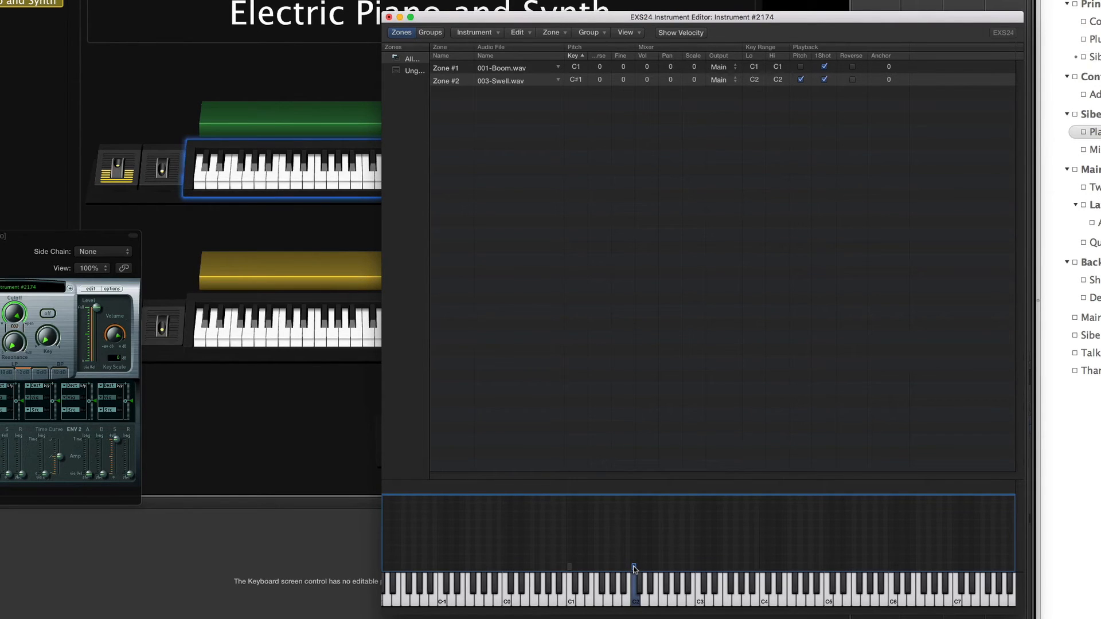
drag(634, 568, 576, 565)
click(800, 80)
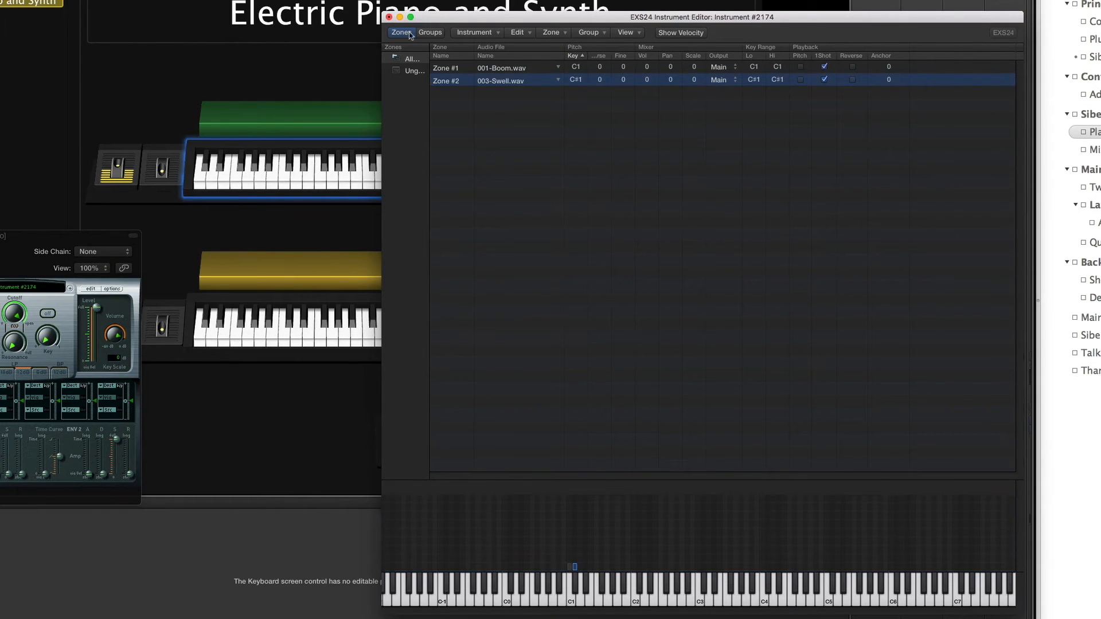
- Save the sampler instrument as "Sibelius to MainStage Samples" in the Sampler Instruments folder and close the EXS24 windows
click(389, 18)
click(791, 77)
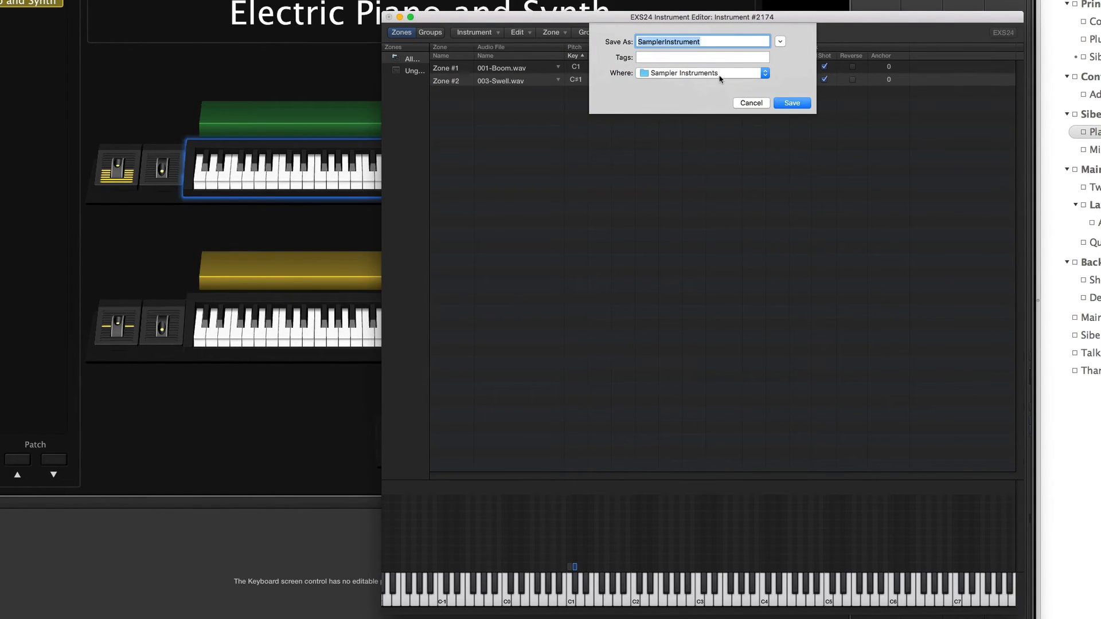
text(Sibelius to MainStage)
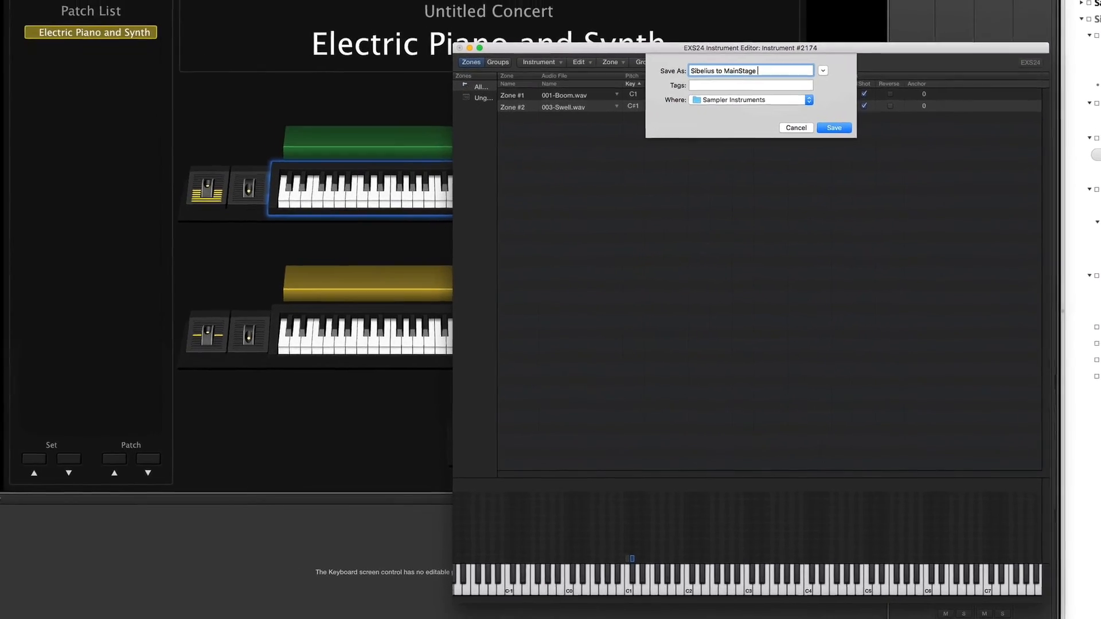
text( Samples)
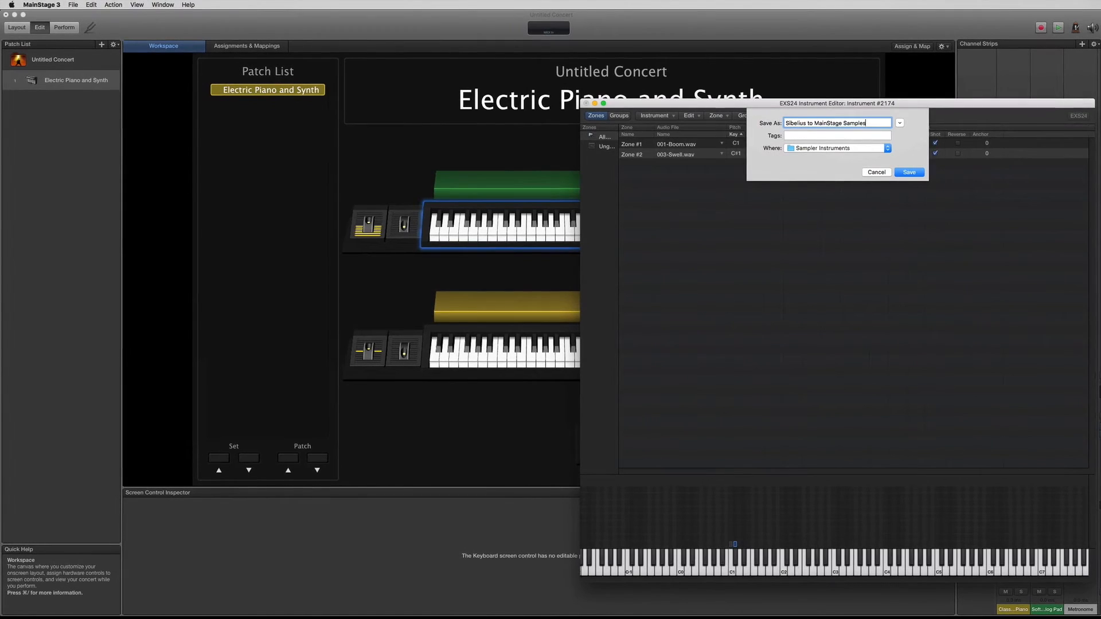
key(Return)
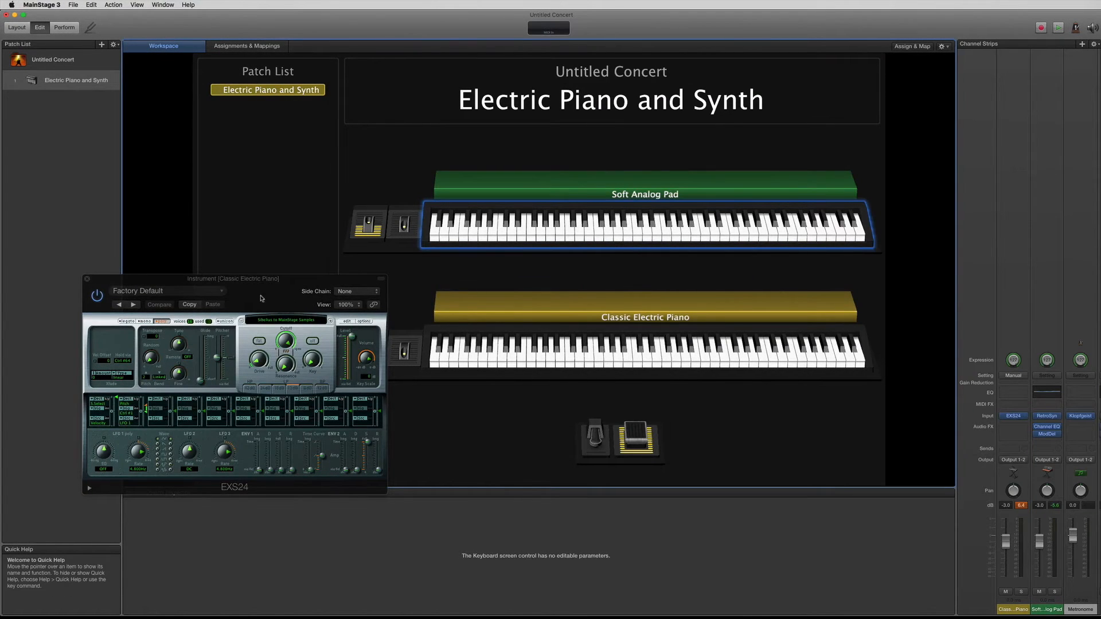
click(88, 279)
click(546, 274)
- Switch to Sibelius and enter a quarter-note C2 on beat 1 of bar 1 in the lower Sampler staff
key(super+Tab)
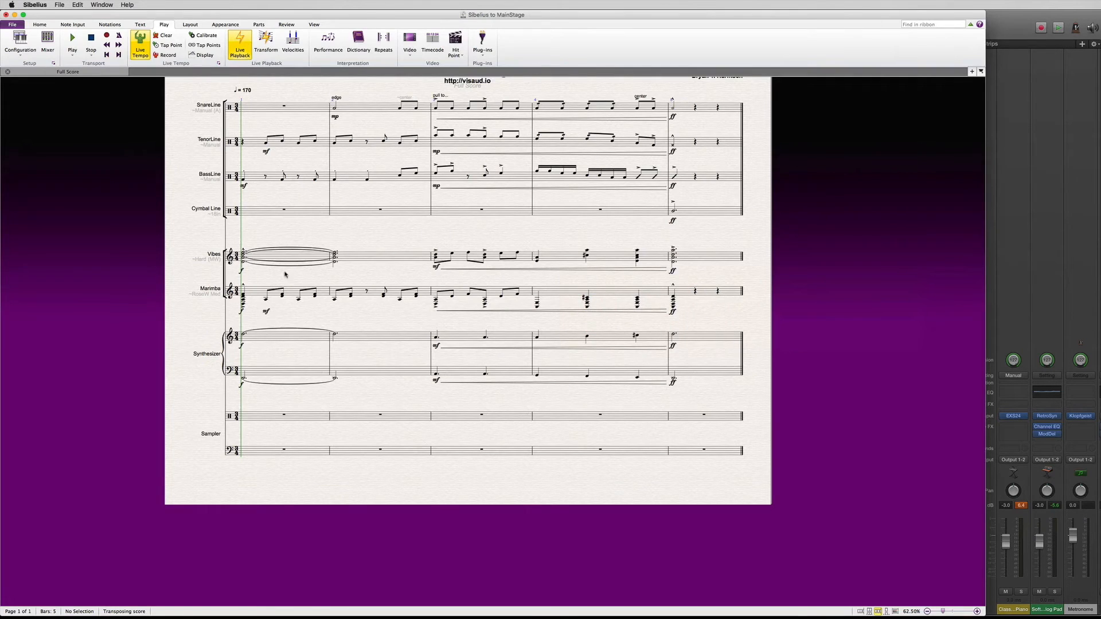
click(285, 337)
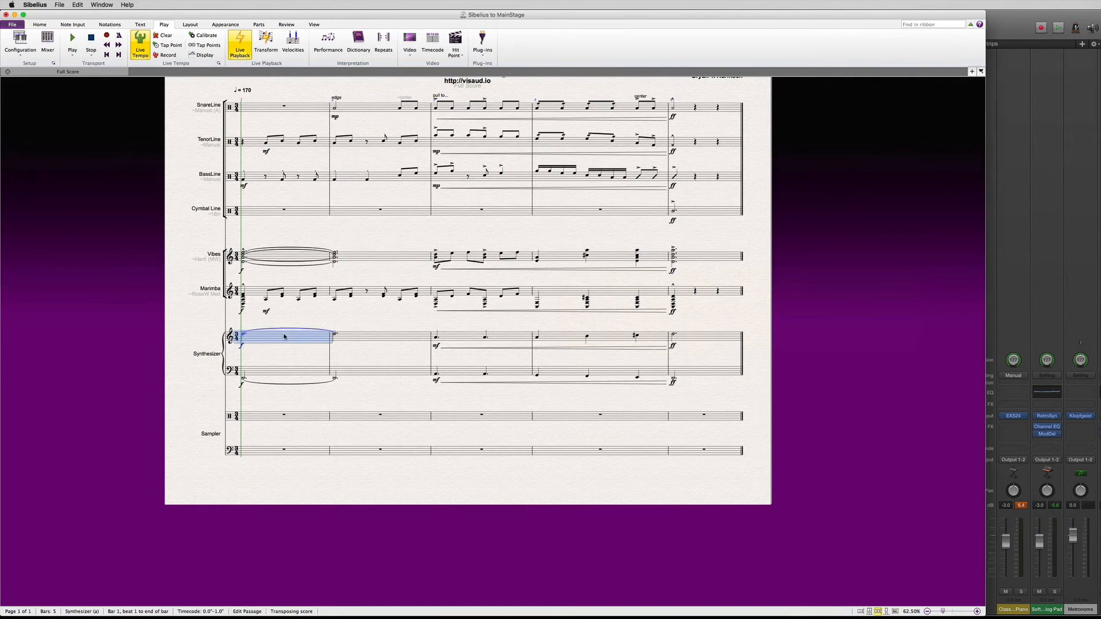
click(256, 451)
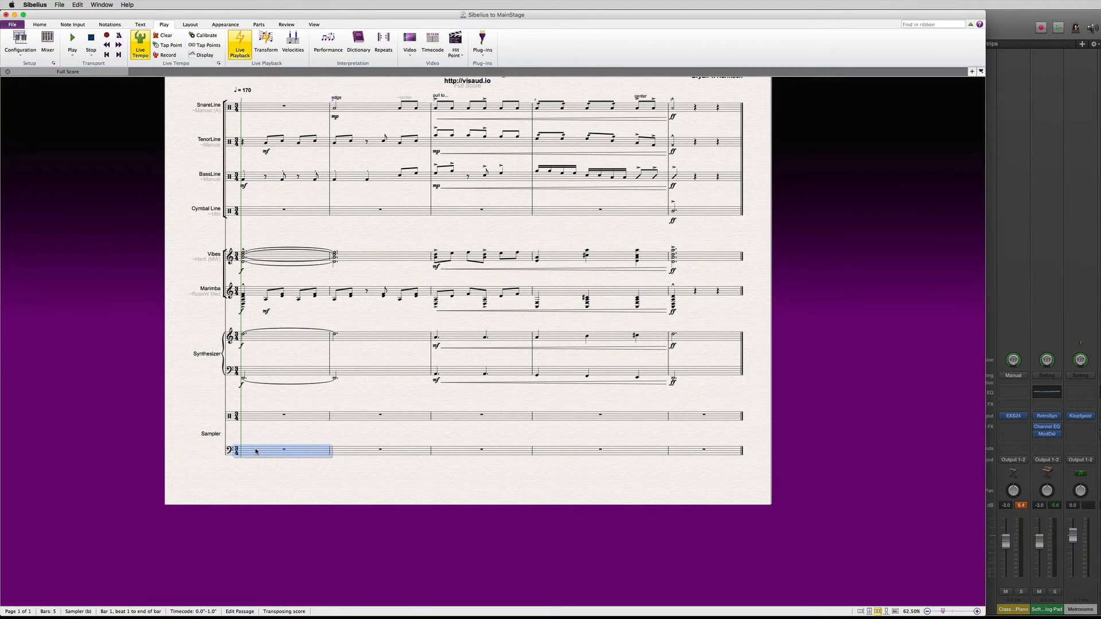
key(c)
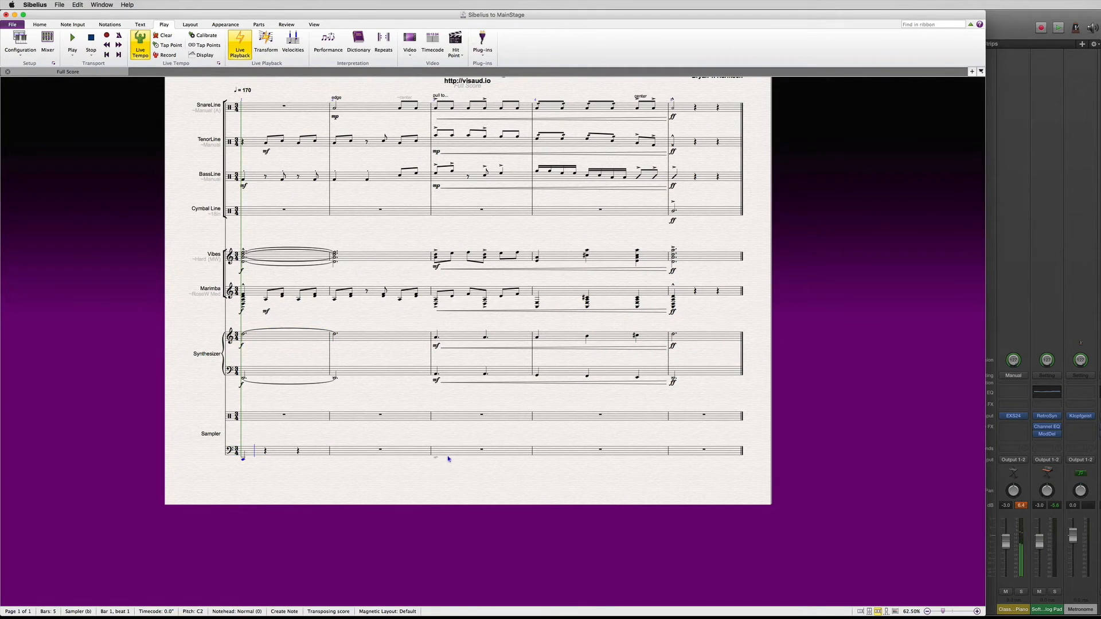
key(Escape)
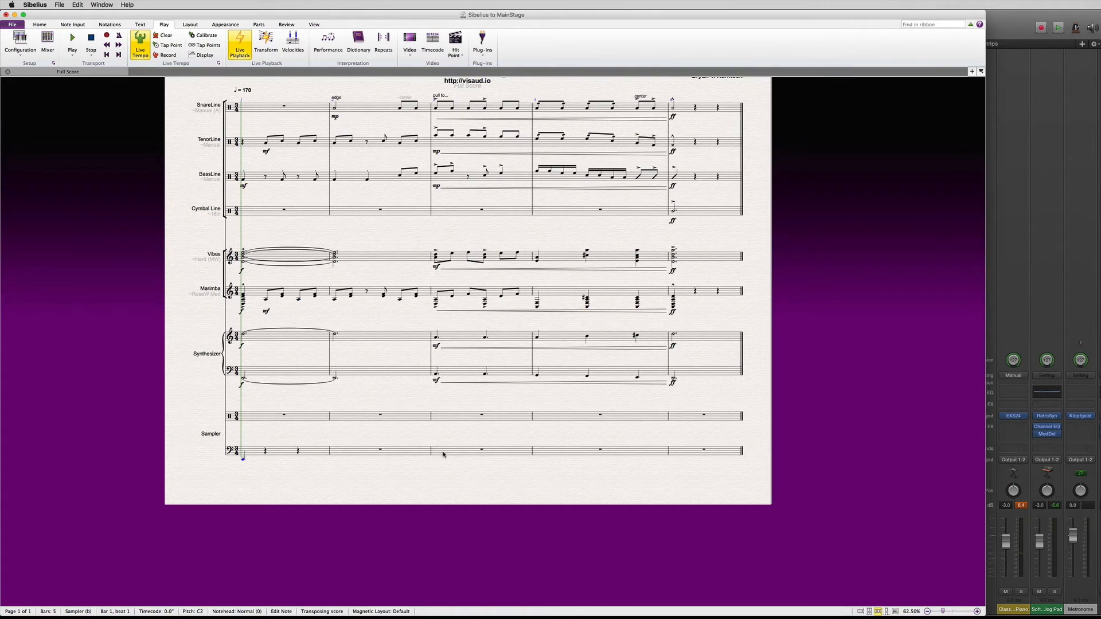
- Enter a quarter-note C#2 on beat 1 of bar 3 in the lower Sampler staff
click(443, 454)
key(c)
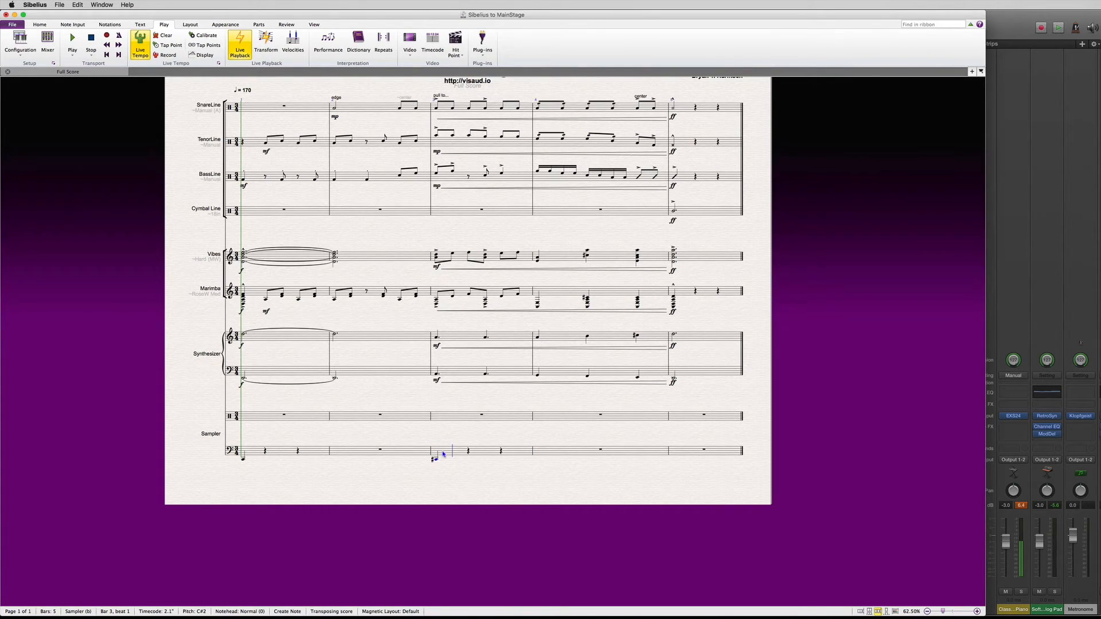
- Play the score from bar 1 of the Synthesizer and Sampler staves, stop it near the end, and switch to MainStage
key(Escape)
click(288, 453)
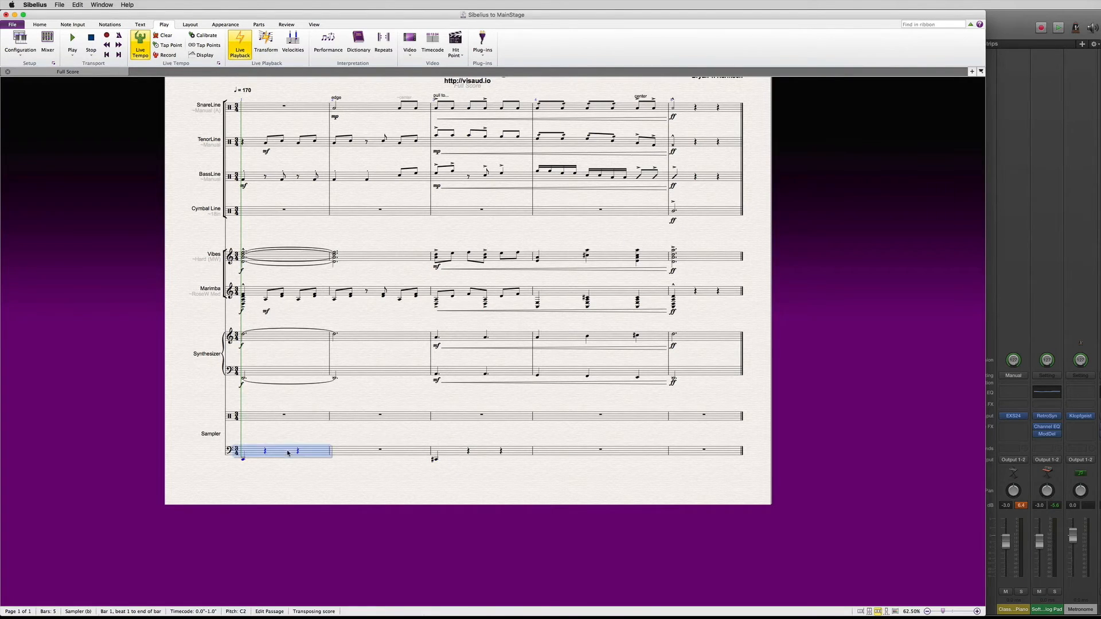
shift+click(291, 338)
key(space)
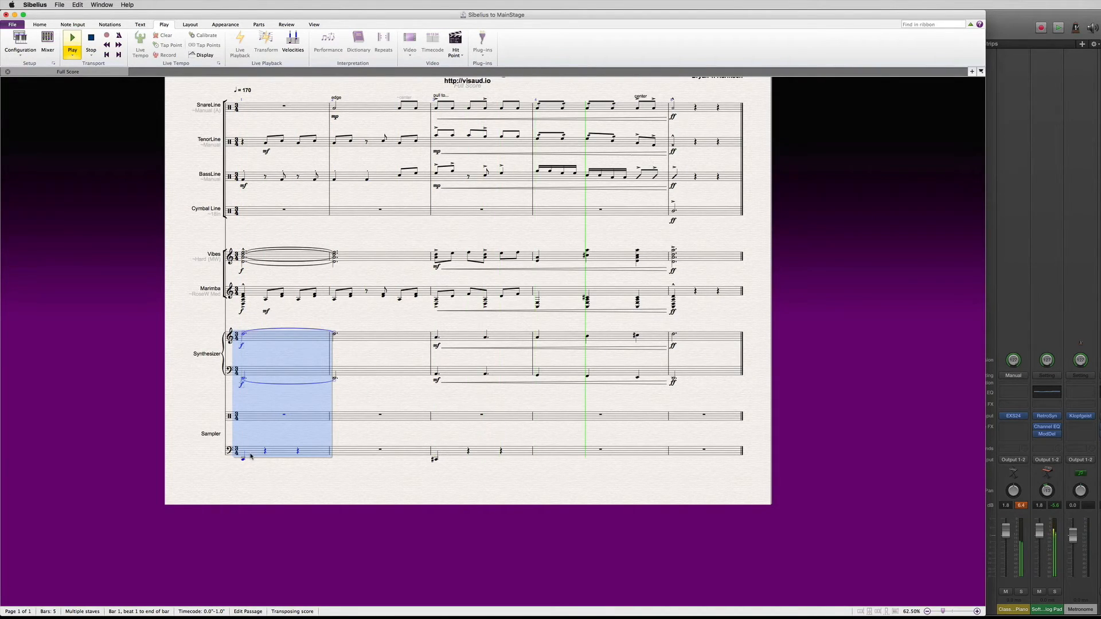
key(space)
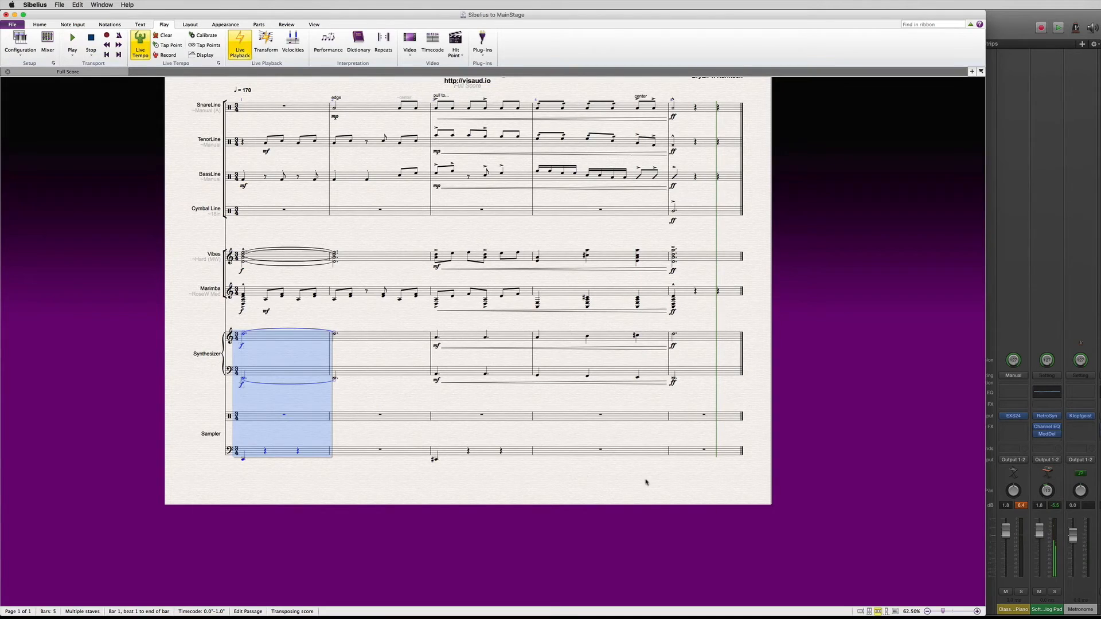
click(661, 482)
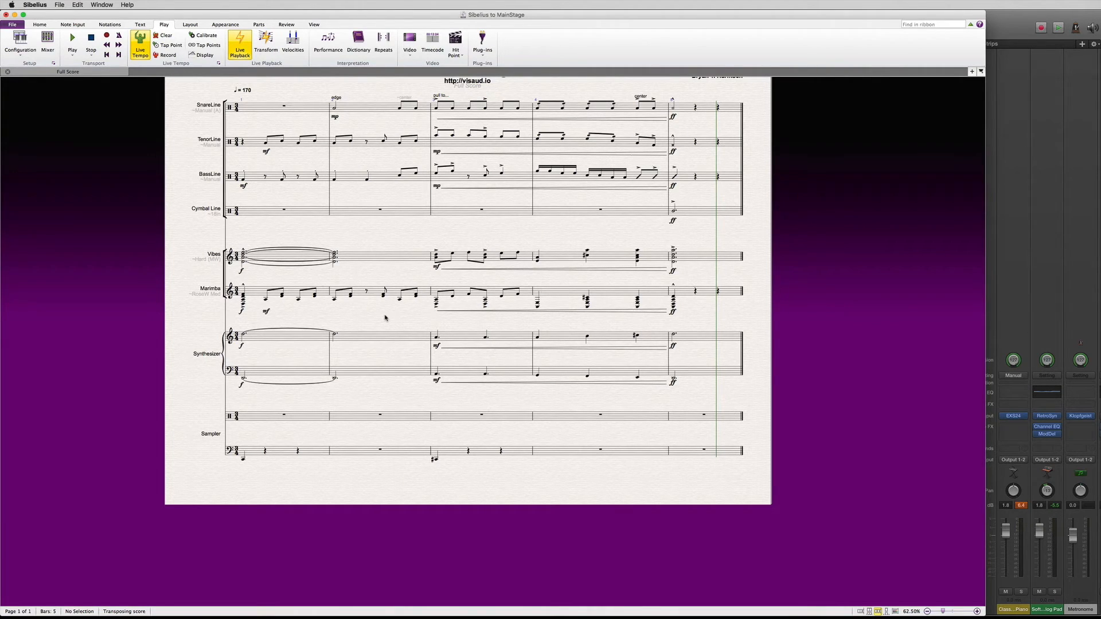
key(super+Tab)
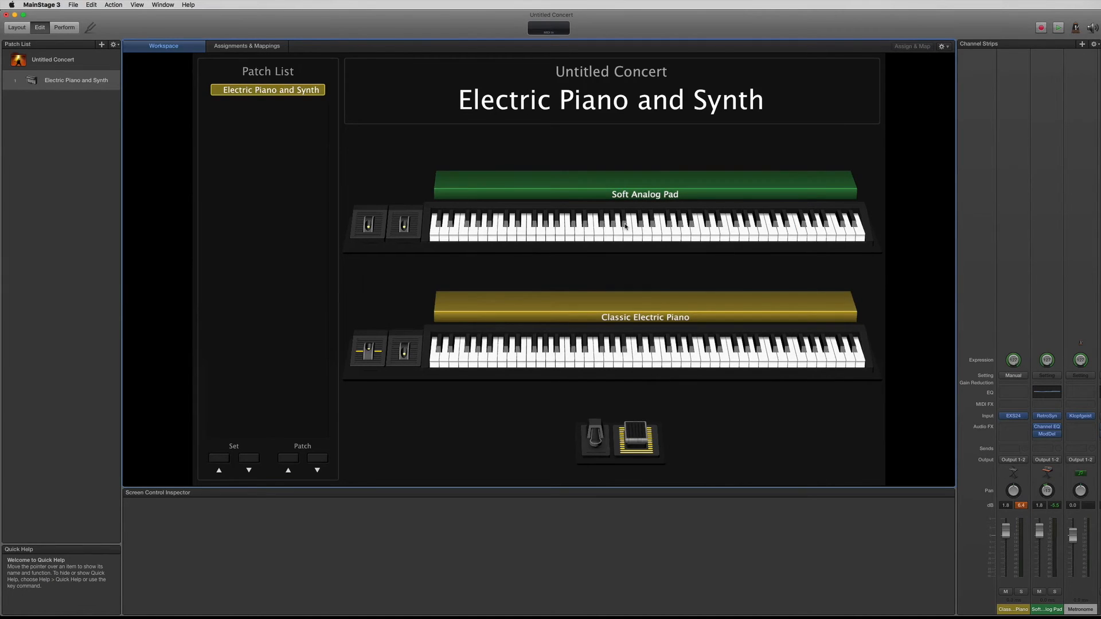
- Duplicate the Electric Piano and Synth patch by copying and pasting it in the patch list
click(115, 81)
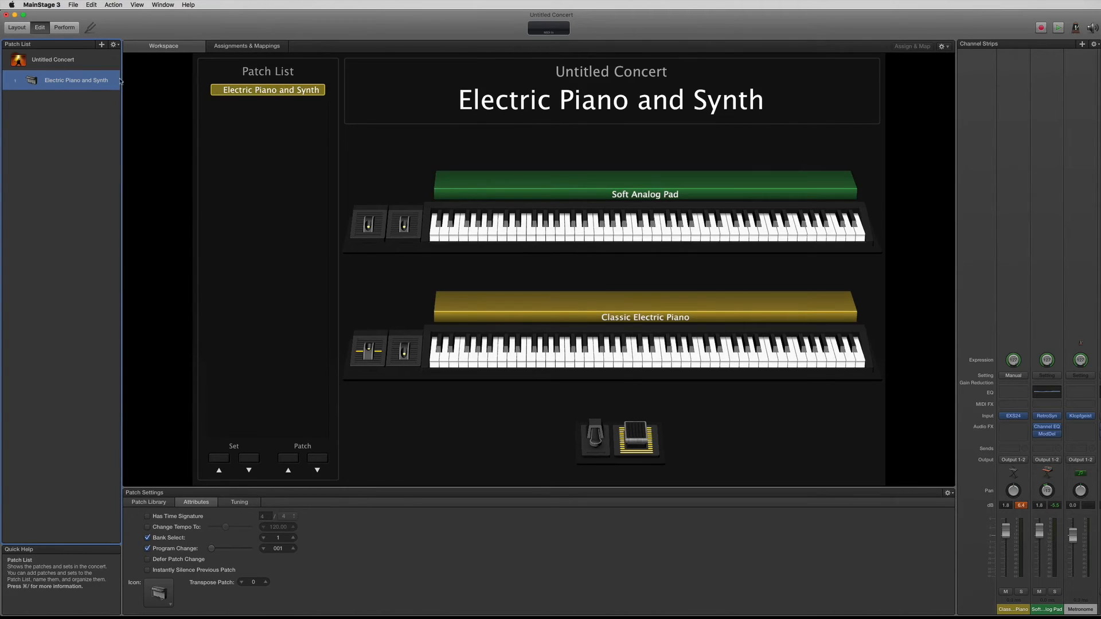
click(80, 80)
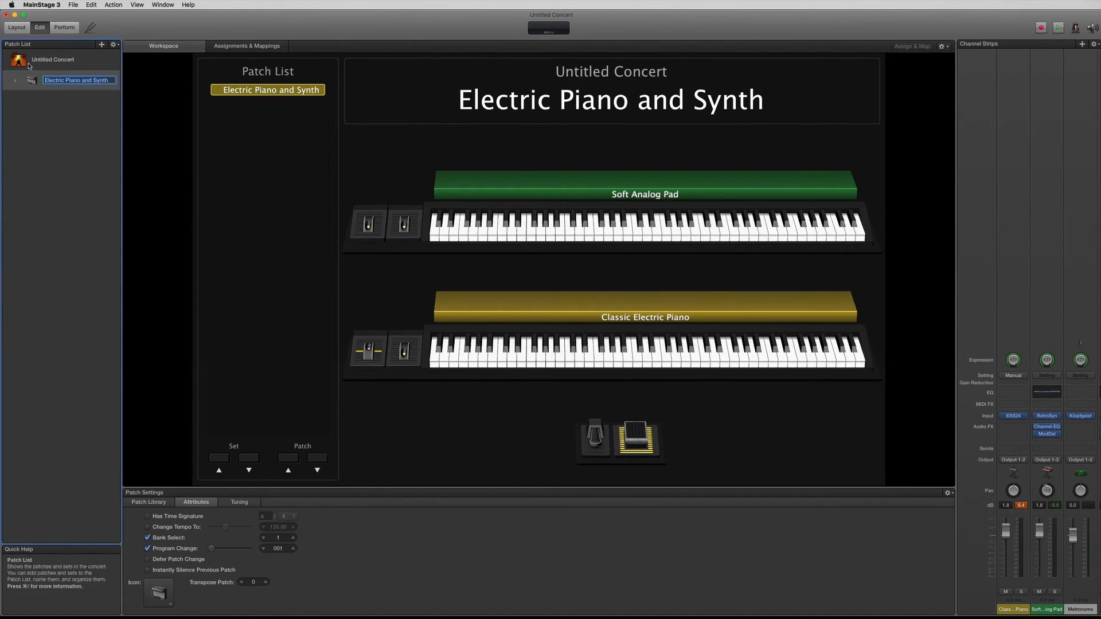
key(Return)
click(91, 5)
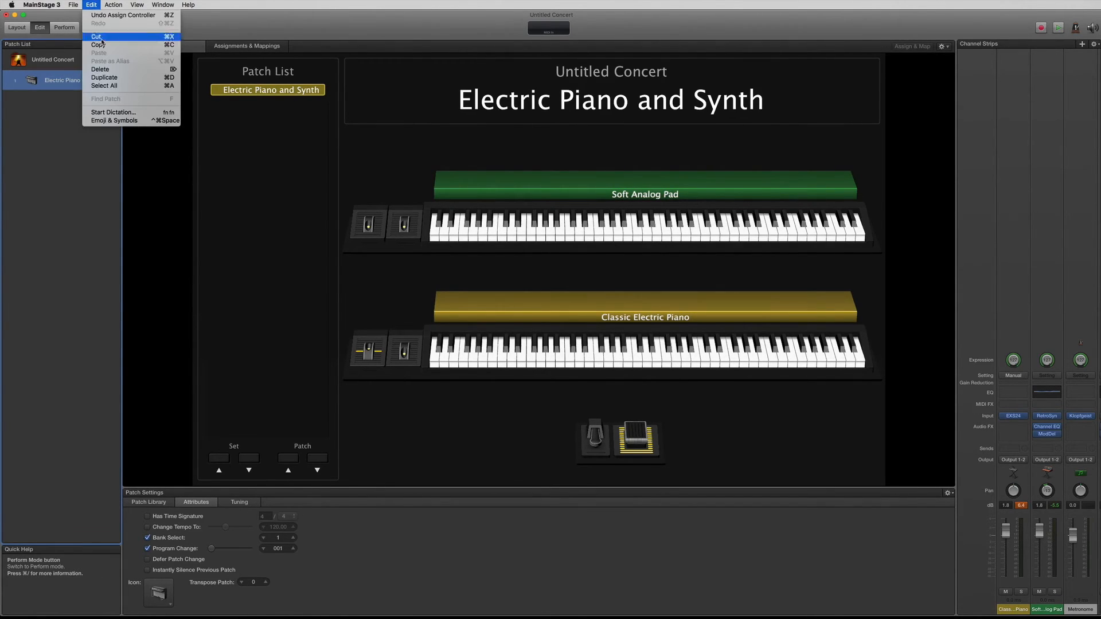
click(99, 45)
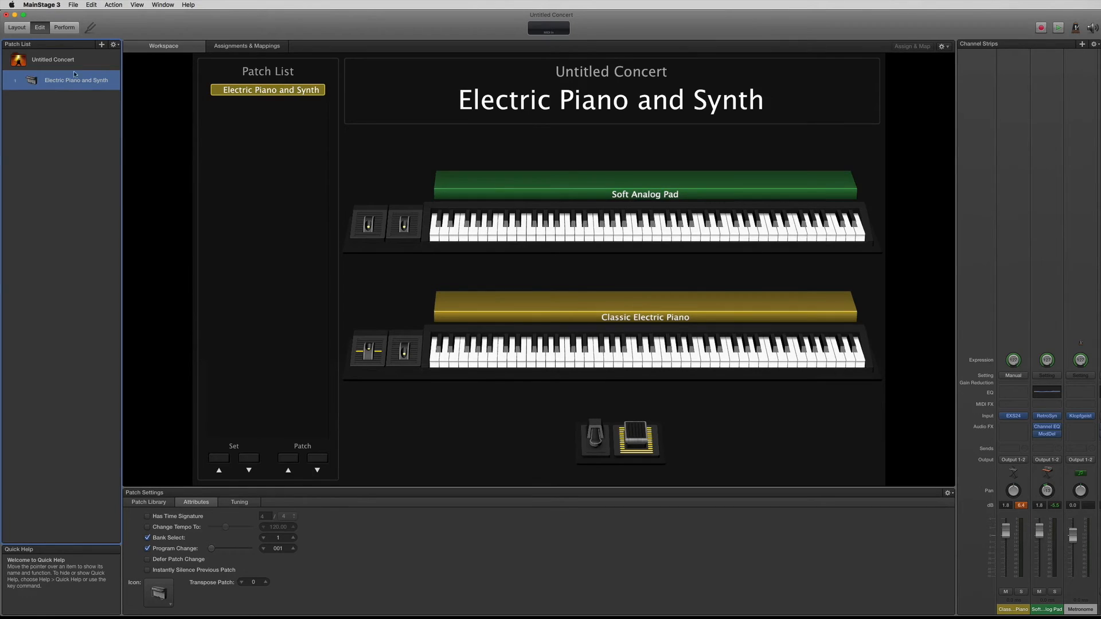
click(92, 6)
click(104, 53)
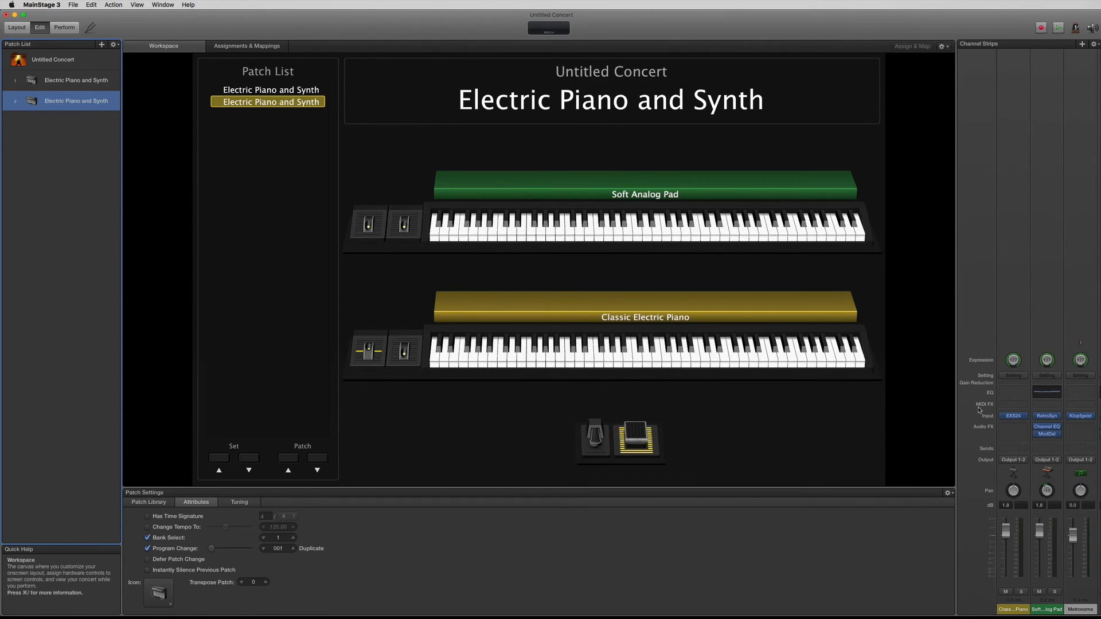
- Delete the pasted second Electric Piano and Synth patch, keeping only the original
click(74, 81)
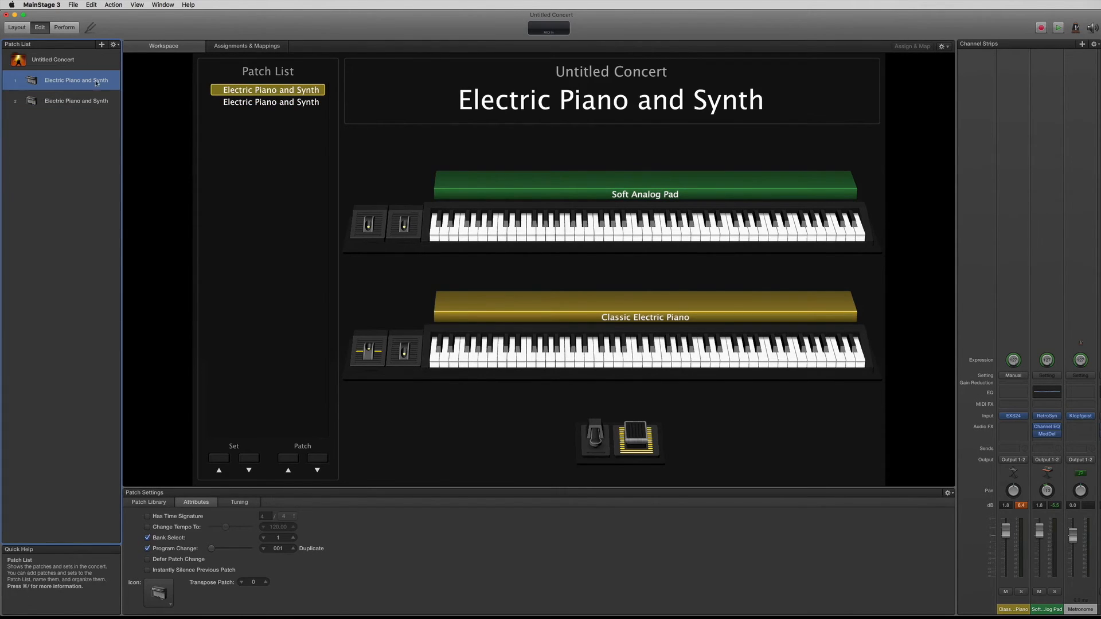
click(1013, 603)
click(43, 144)
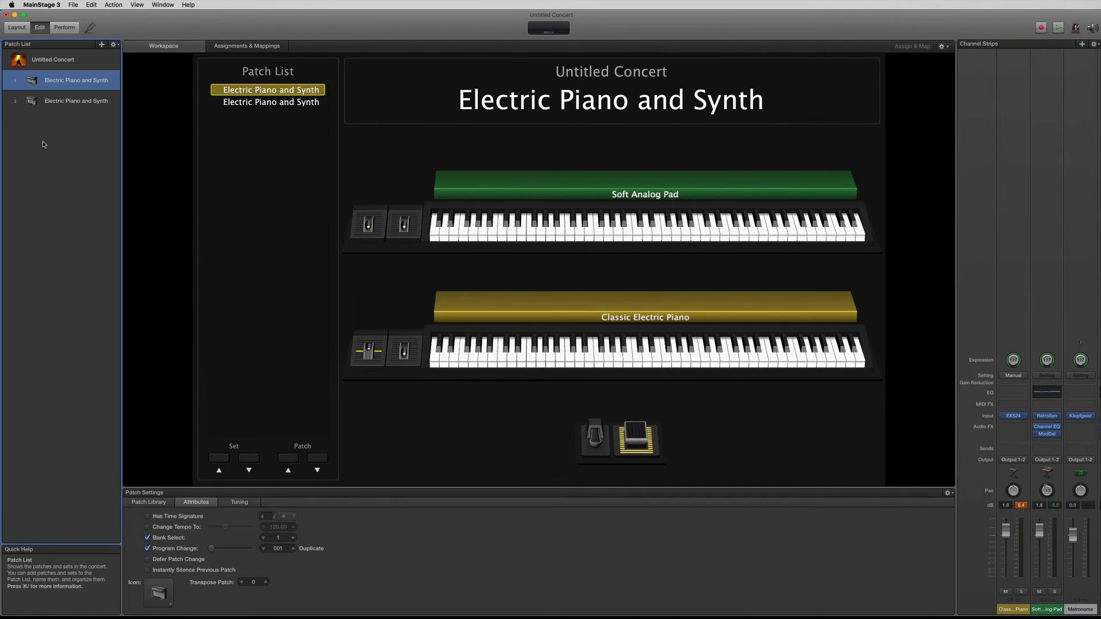
click(113, 101)
key(Delete)
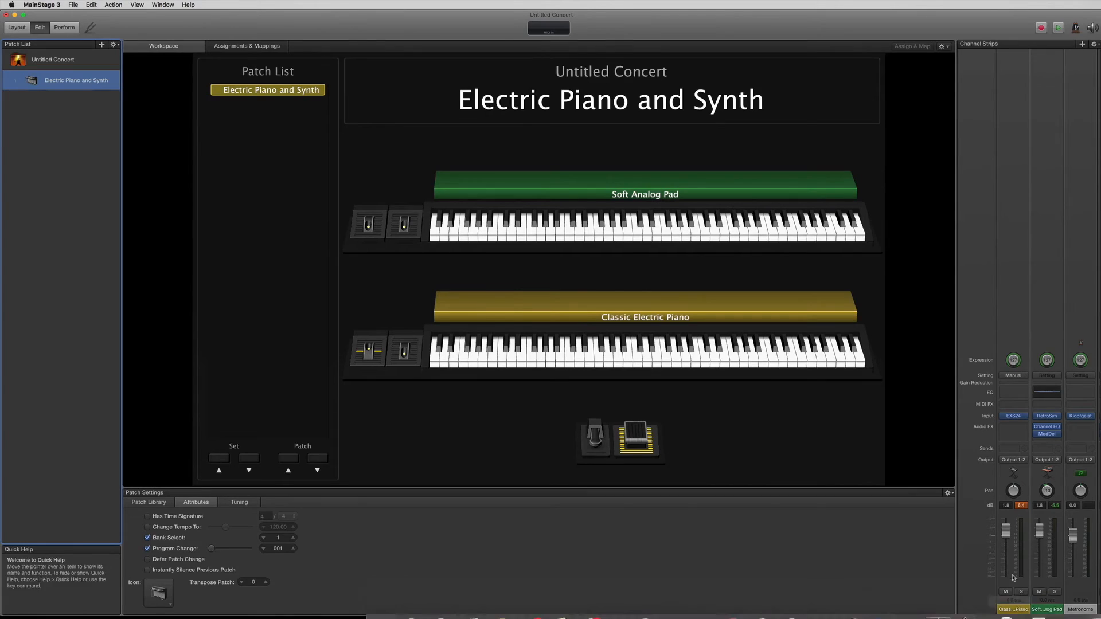
- Rename the Classic Electric Piano channel strip as "Sampler"
click(1014, 609)
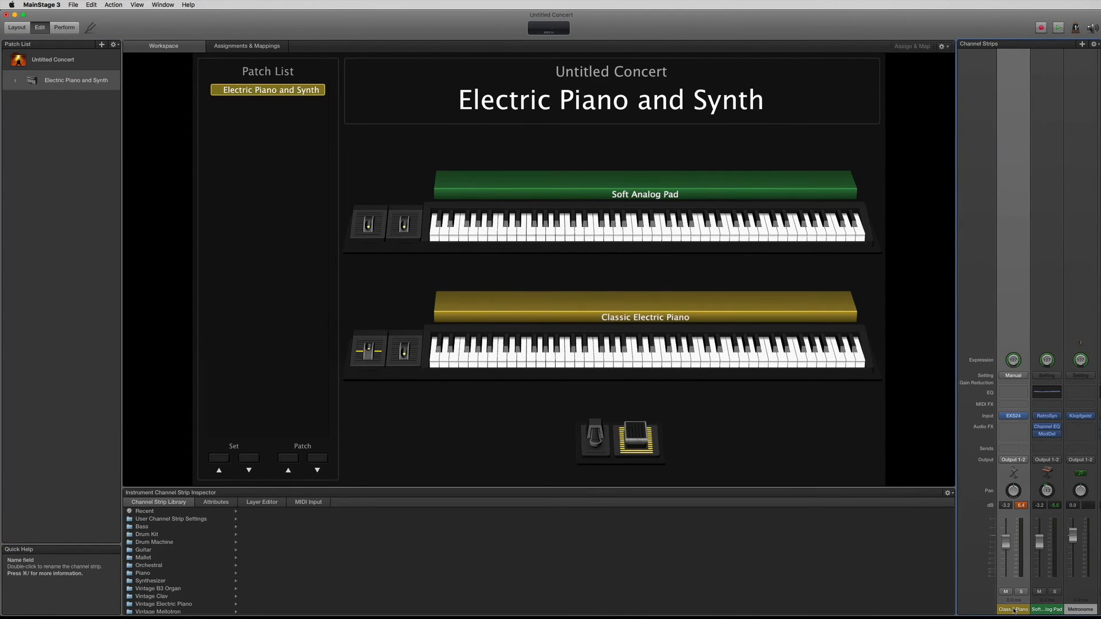
double_click(1014, 610)
text(Sampler)
key(Return)
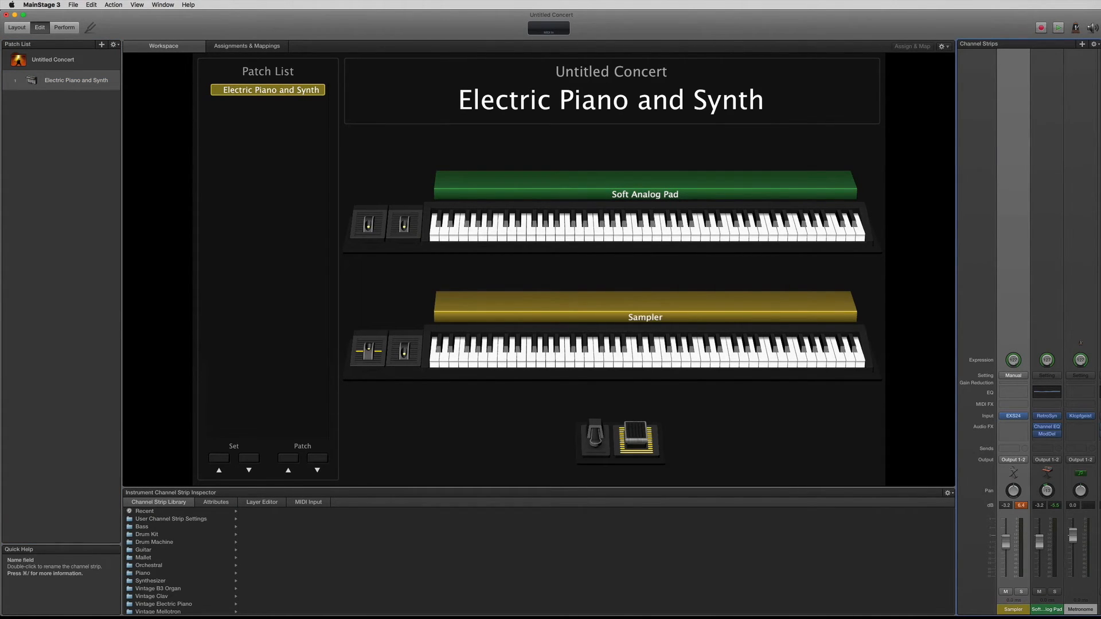
- Copy the patch with the renamed Sampler strip, paste it as a second patch, and select the copy
click(89, 114)
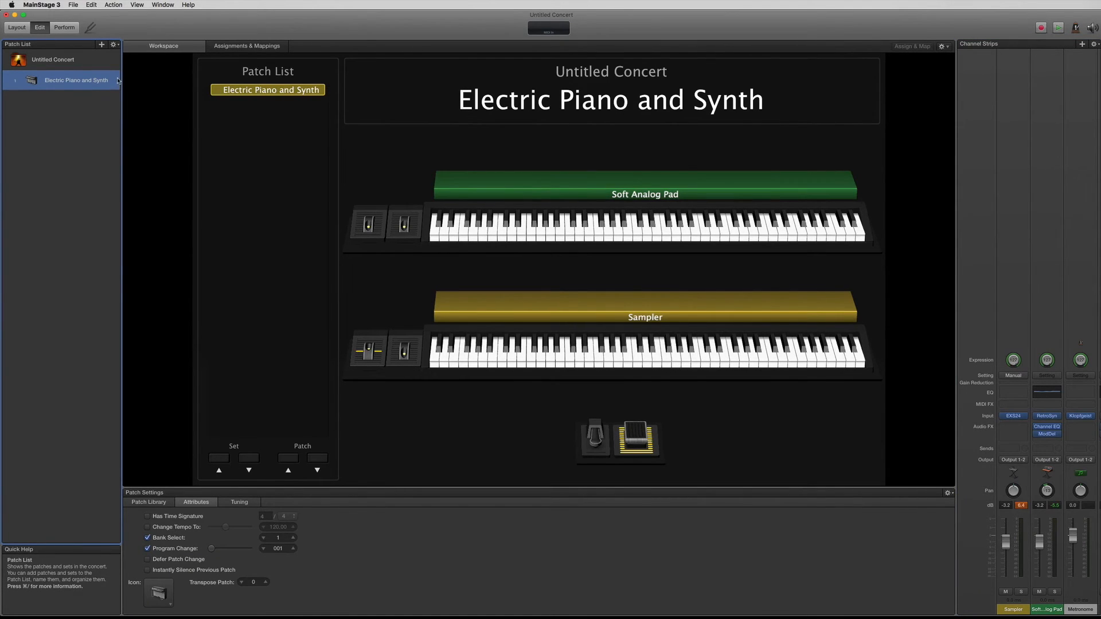
click(91, 5)
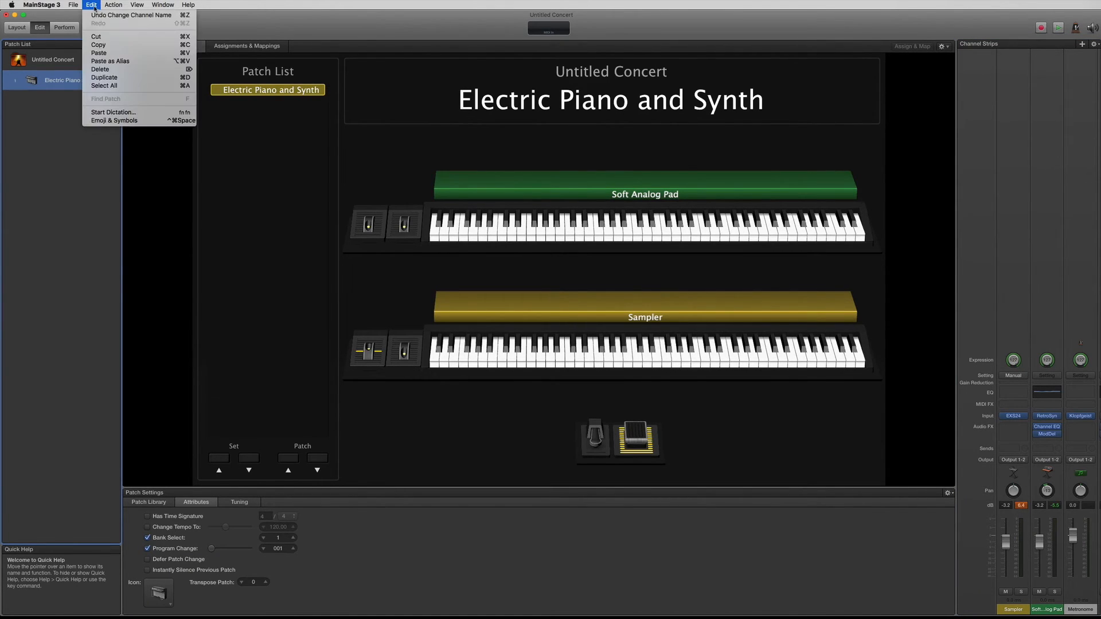
click(105, 46)
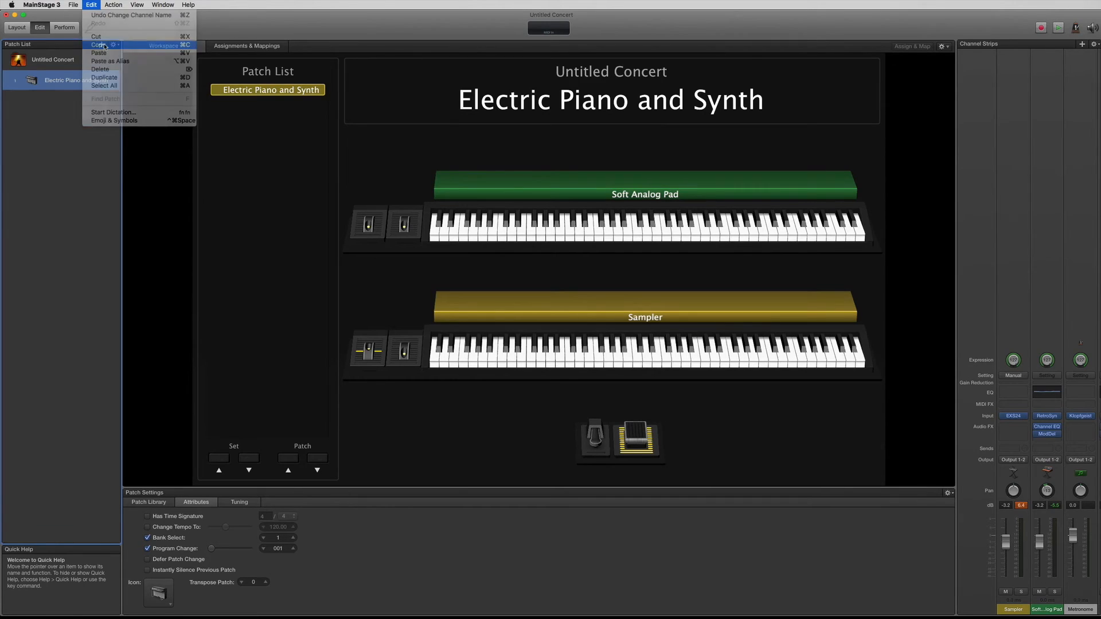
click(91, 5)
click(99, 52)
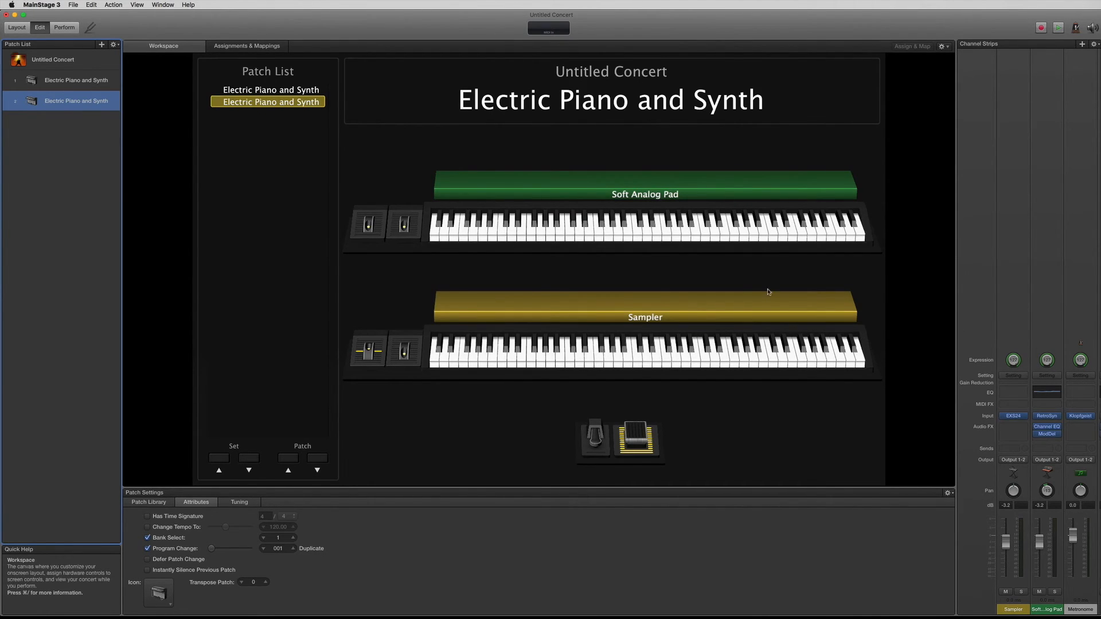
click(102, 81)
click(105, 102)
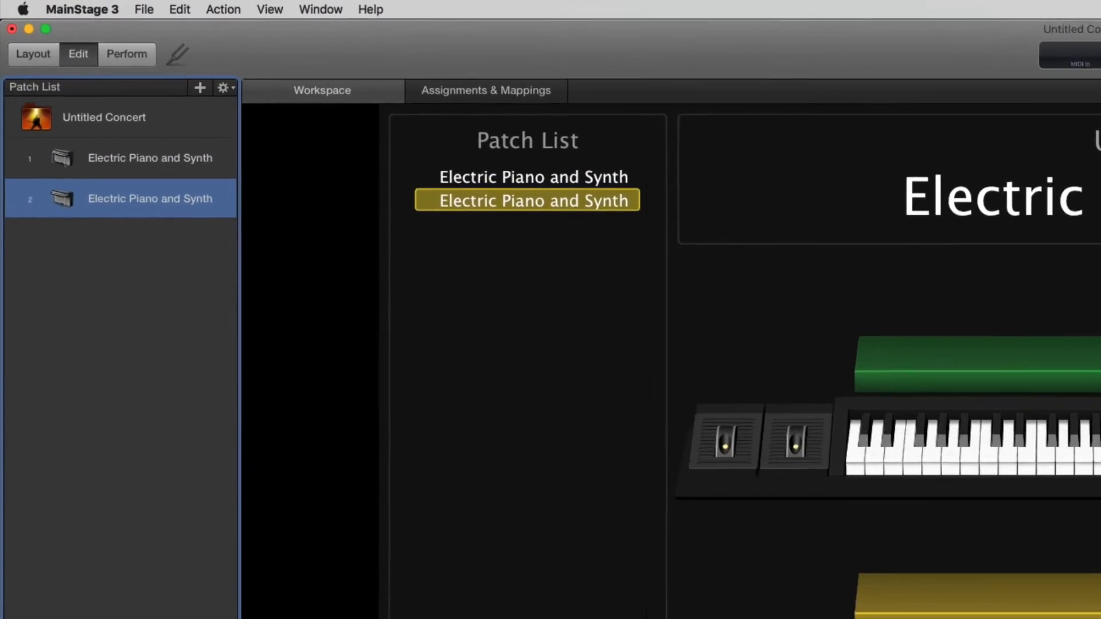
- Check which EXS24 instrument the Sampler strip uses in the second patch, and close the plug-in window
click(1060, 435)
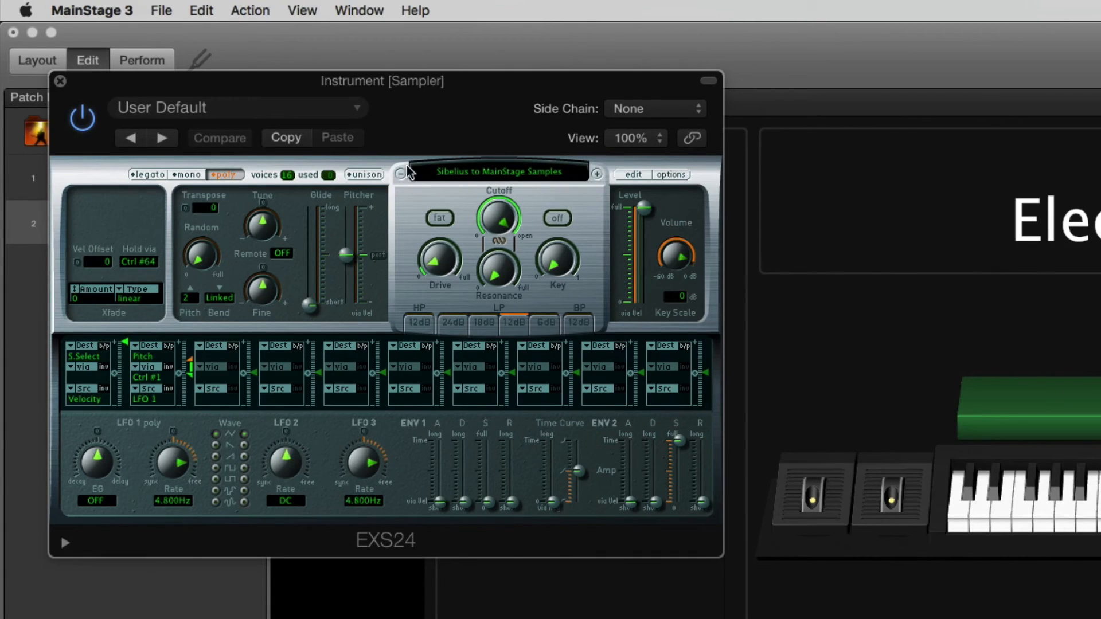
click(60, 81)
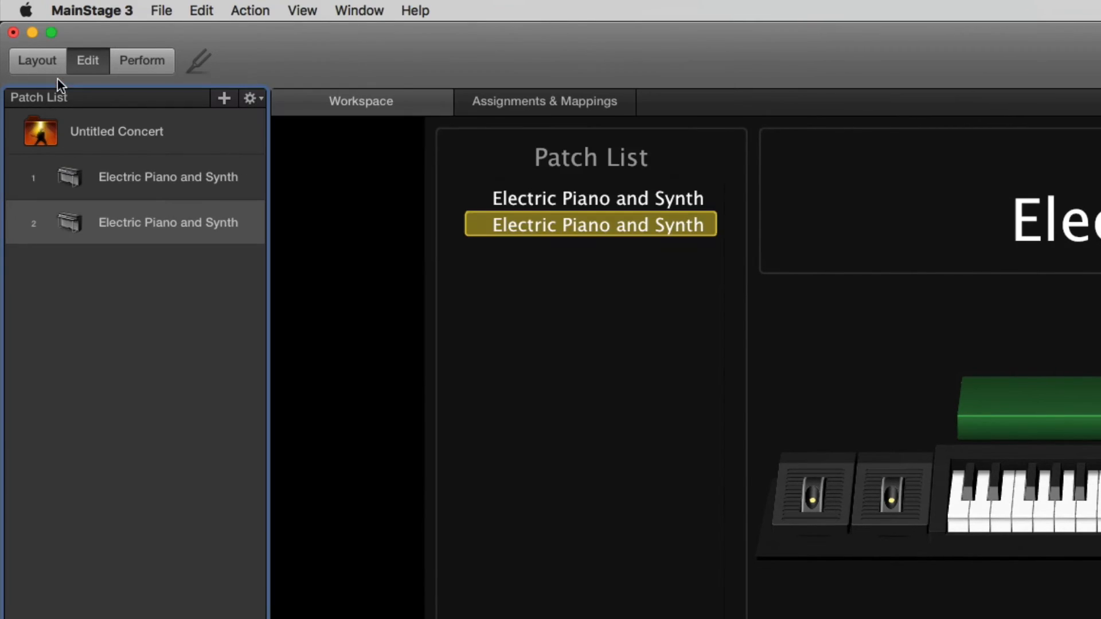
click(105, 370)
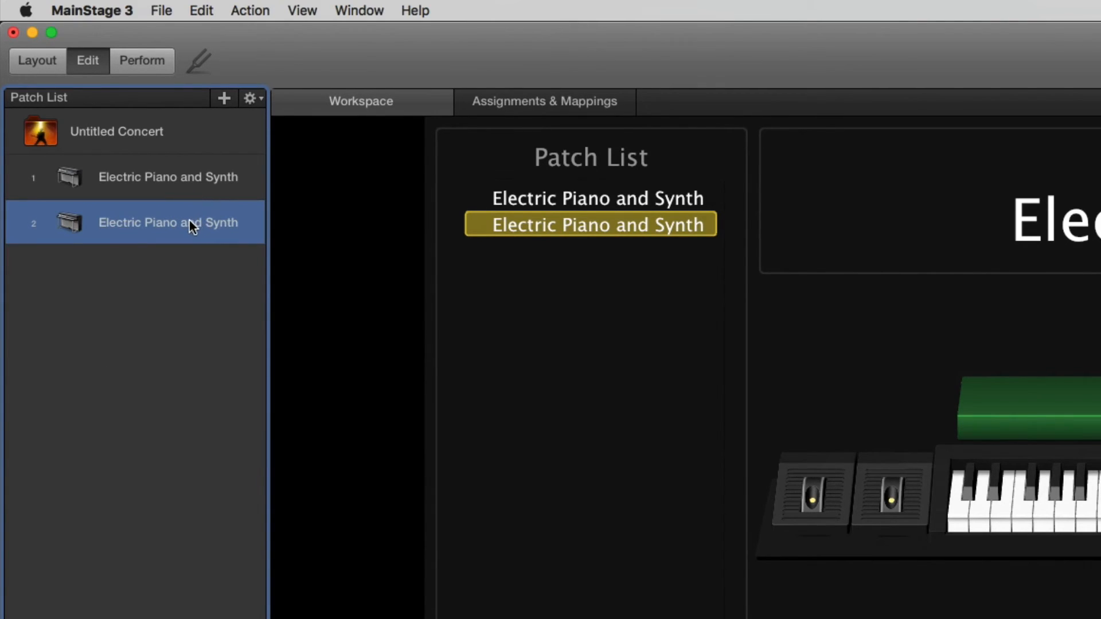
- Rename the first patch as "Synth and Samples"
double_click(150, 176)
text(Synth and Sam)
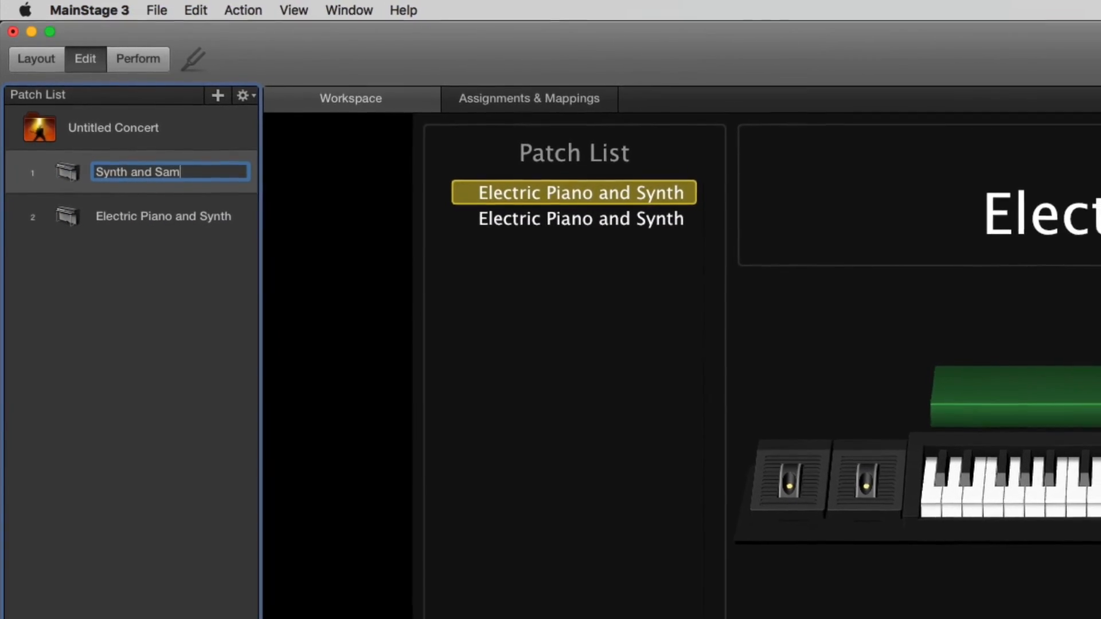
text(ples)
key(Return)
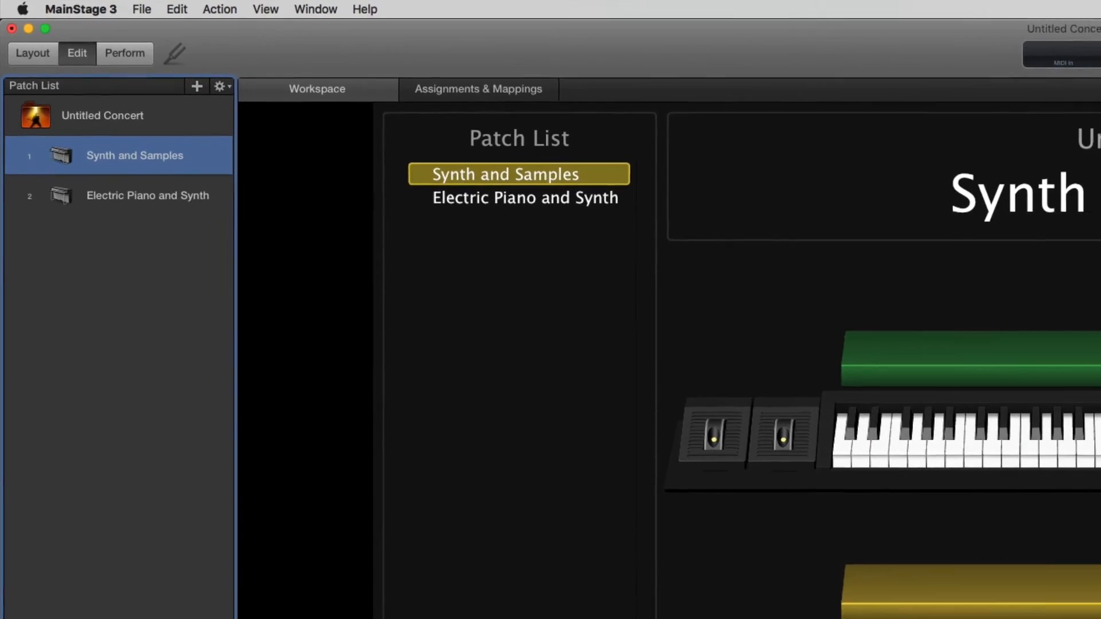
- Rename the second patch as "Piano/Bass and Samples"
double_click(120, 195)
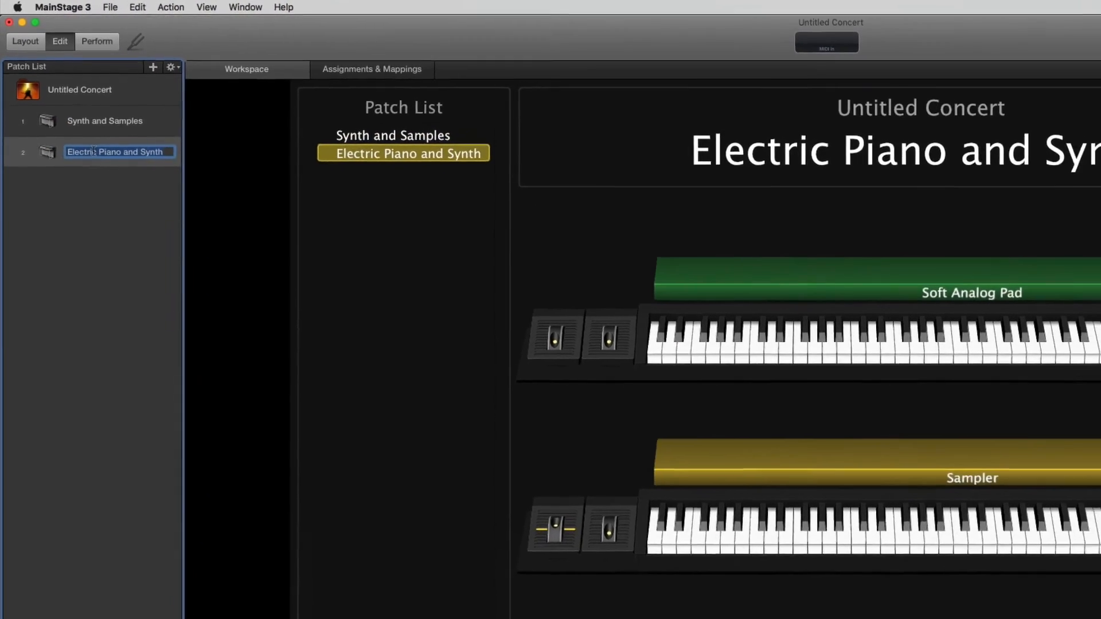
text(Piano/)
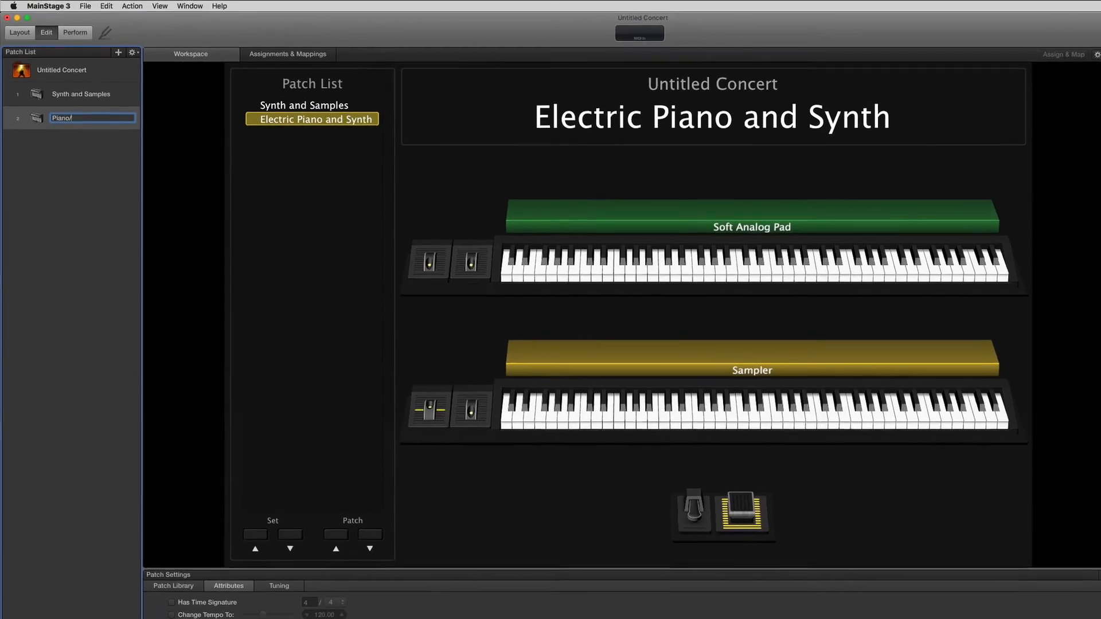
text(Bass and )
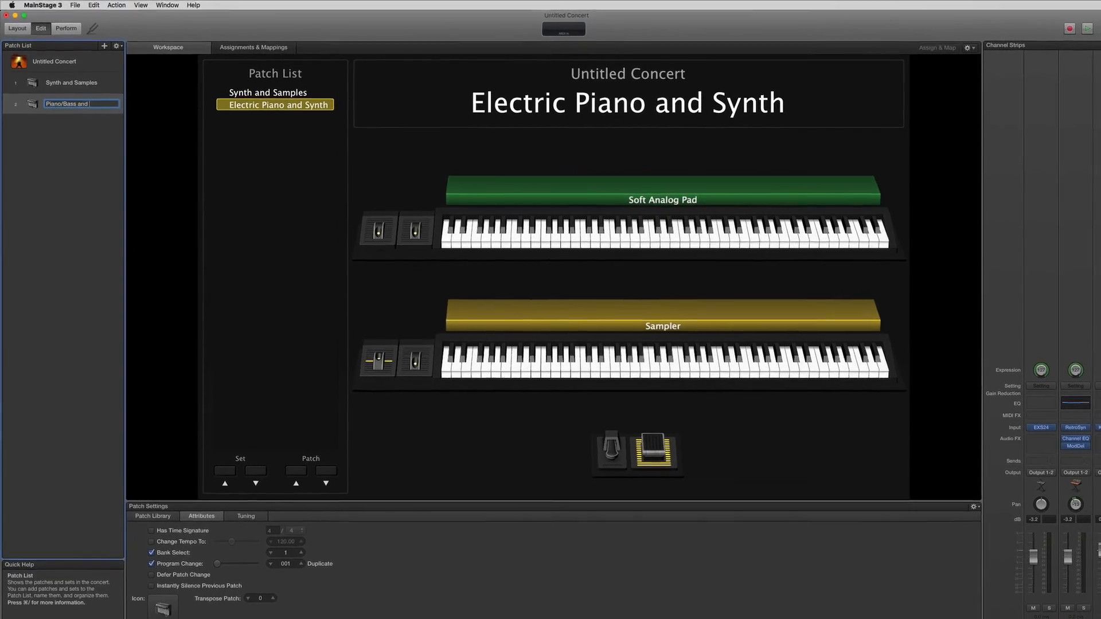
text(Samples)
key(Return)
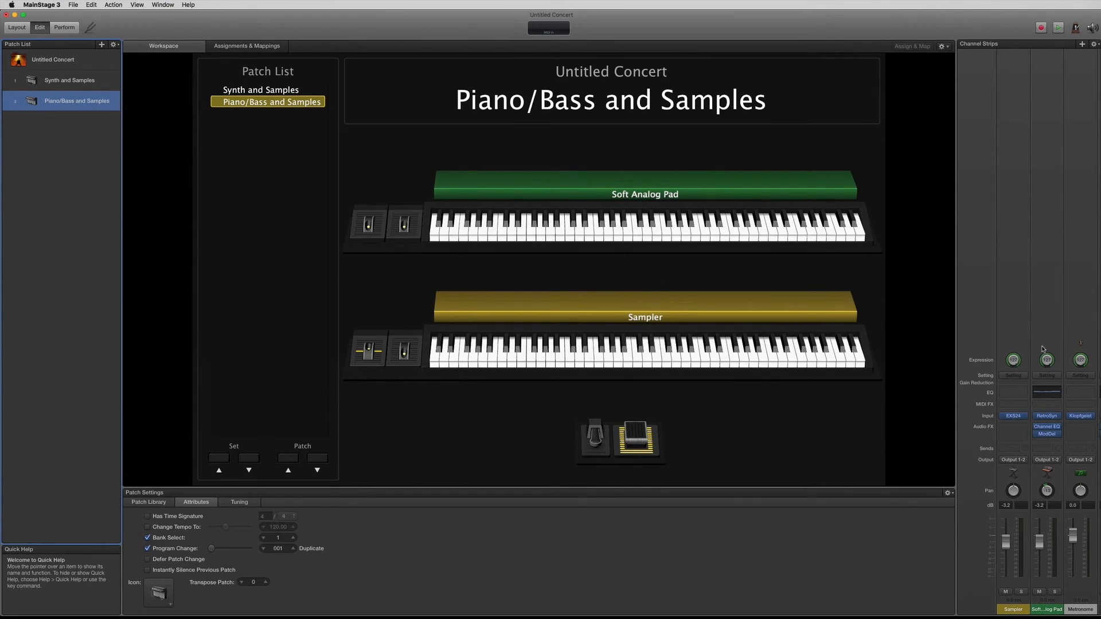
- Replace the Soft Analog Pad sound in the Piano/Bass and Samples patch with the Boesendorfer Grand Piano
click(1045, 302)
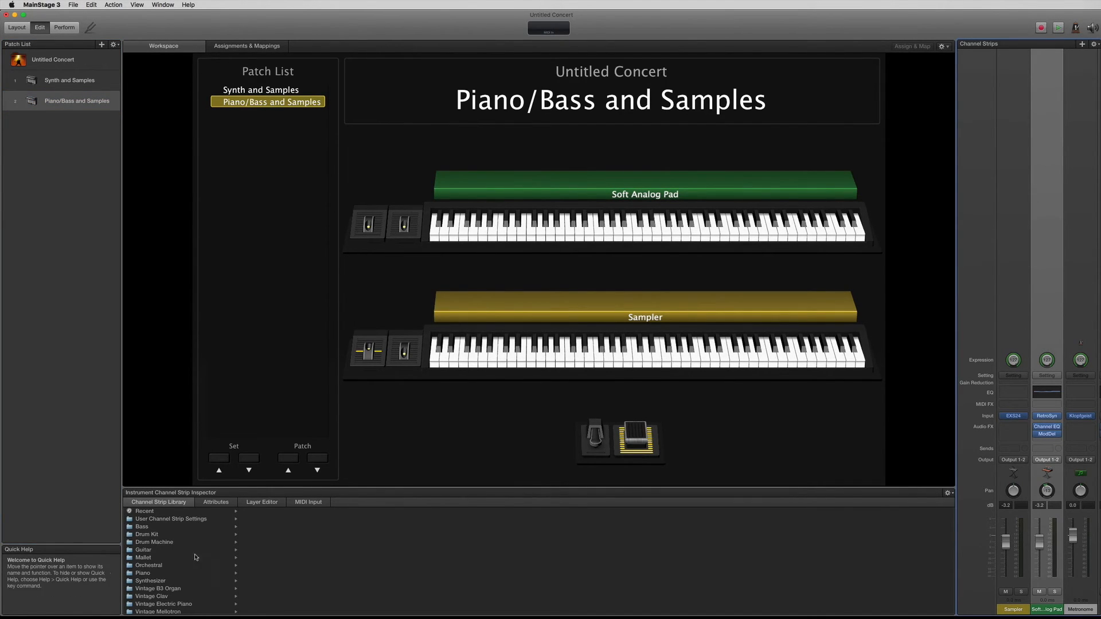
click(155, 573)
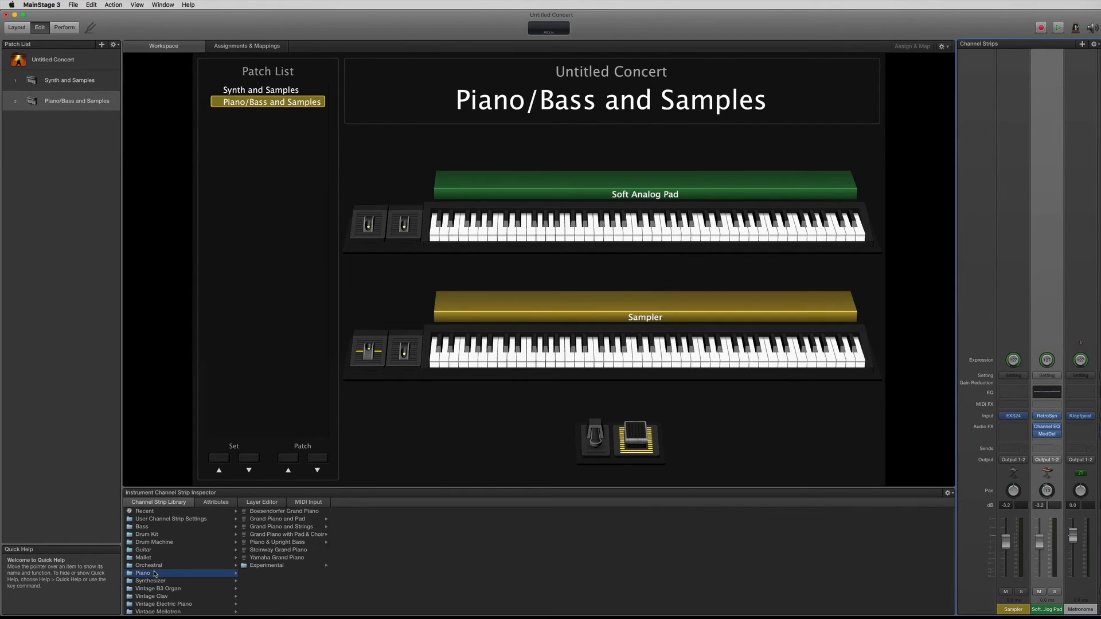
click(277, 511)
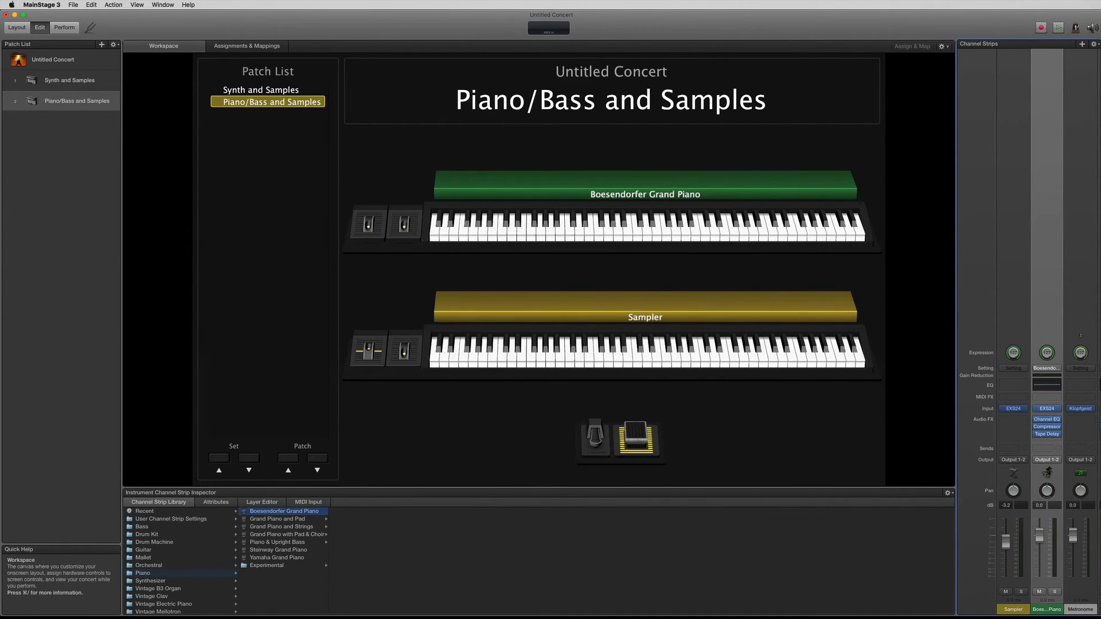
- Add one Instrument channel strip with MIDI input Synth 1 IAC Driver (1-16) and output 1-2
click(1082, 44)
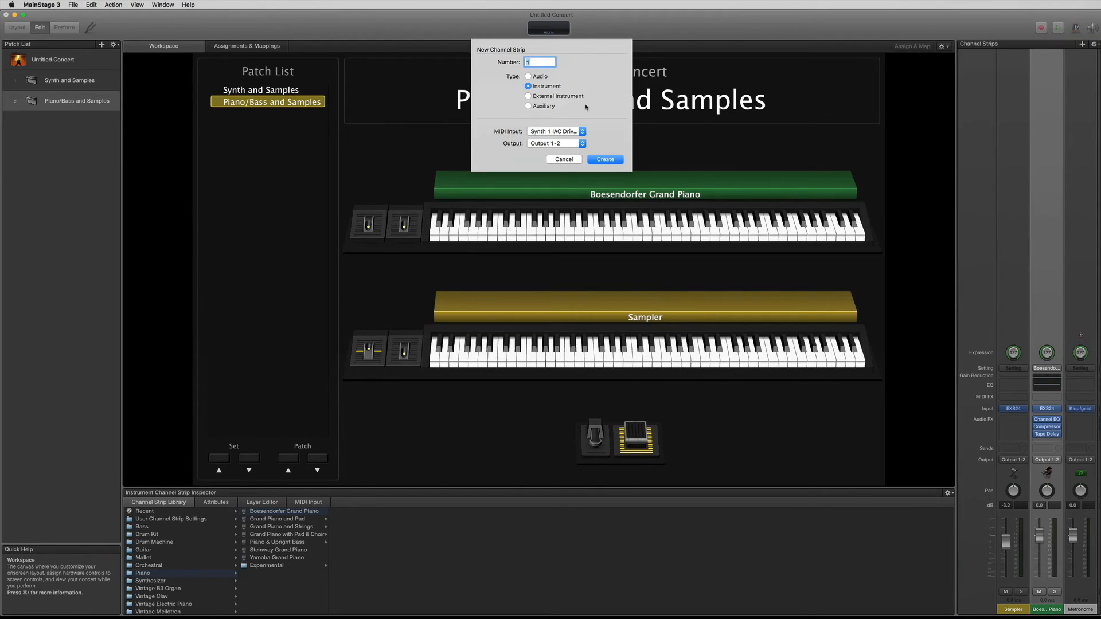
click(543, 133)
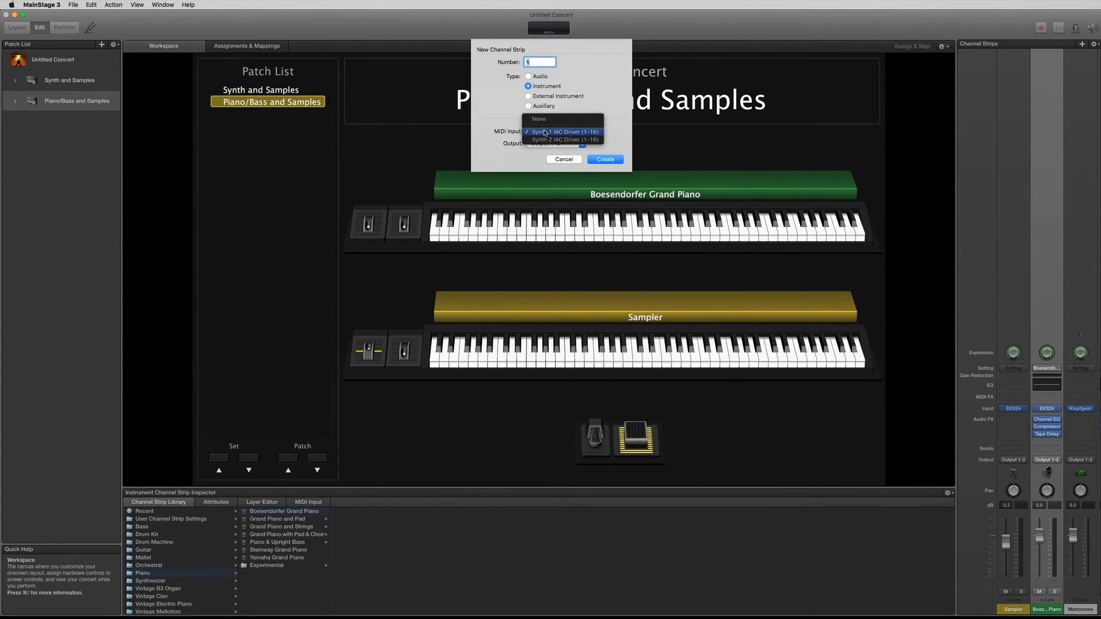
click(545, 133)
click(606, 160)
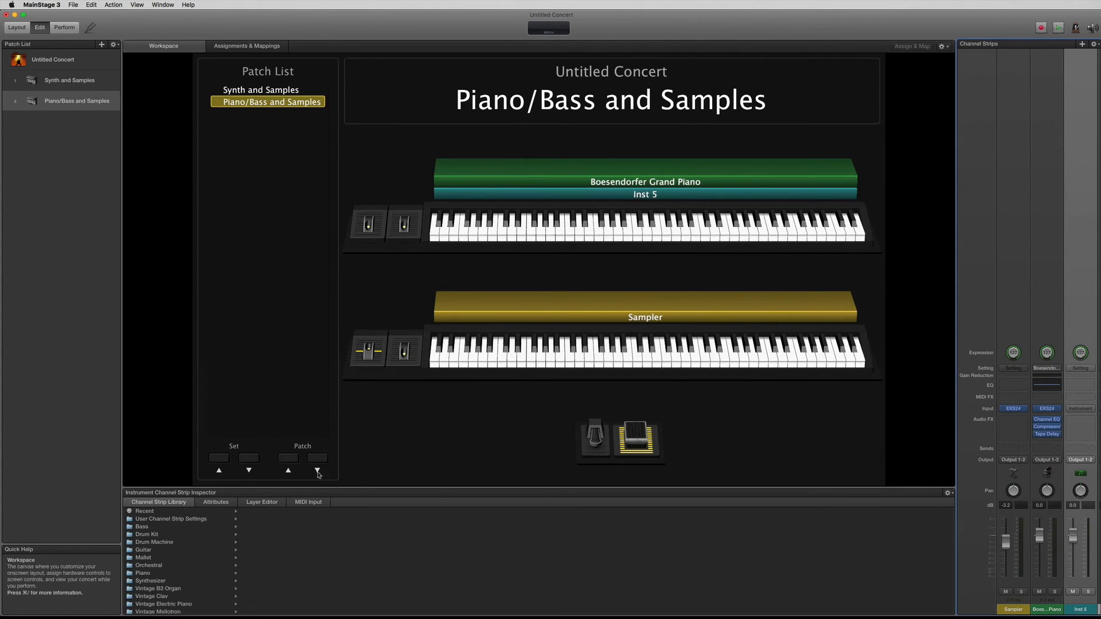
- Load the Thumb Bass sound from the Bass category into the newly added instrument channel strip
click(149, 527)
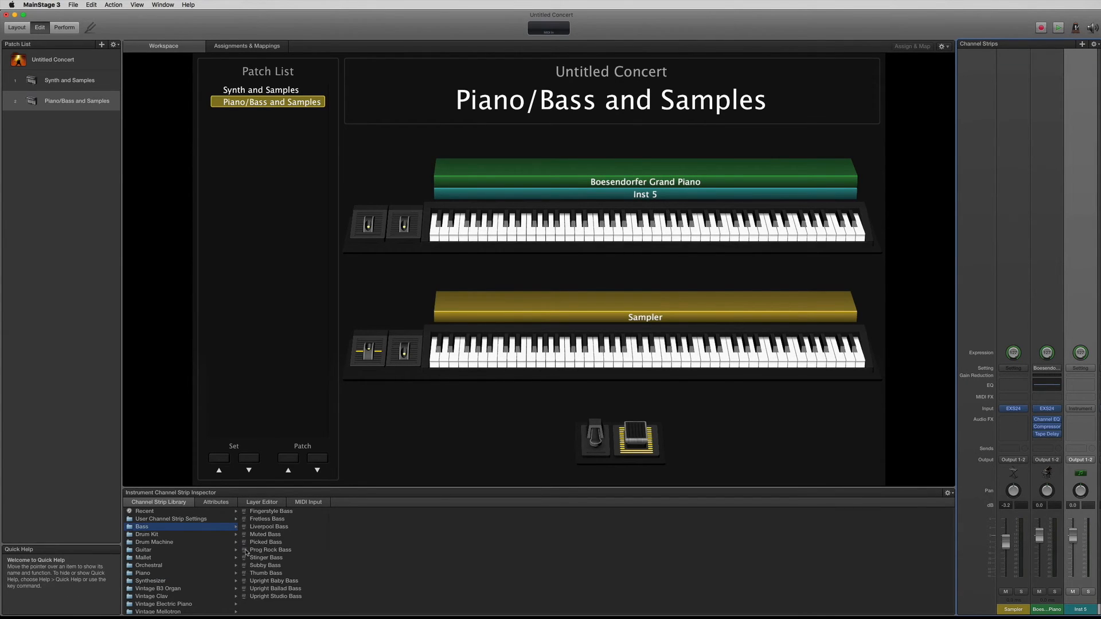
click(266, 573)
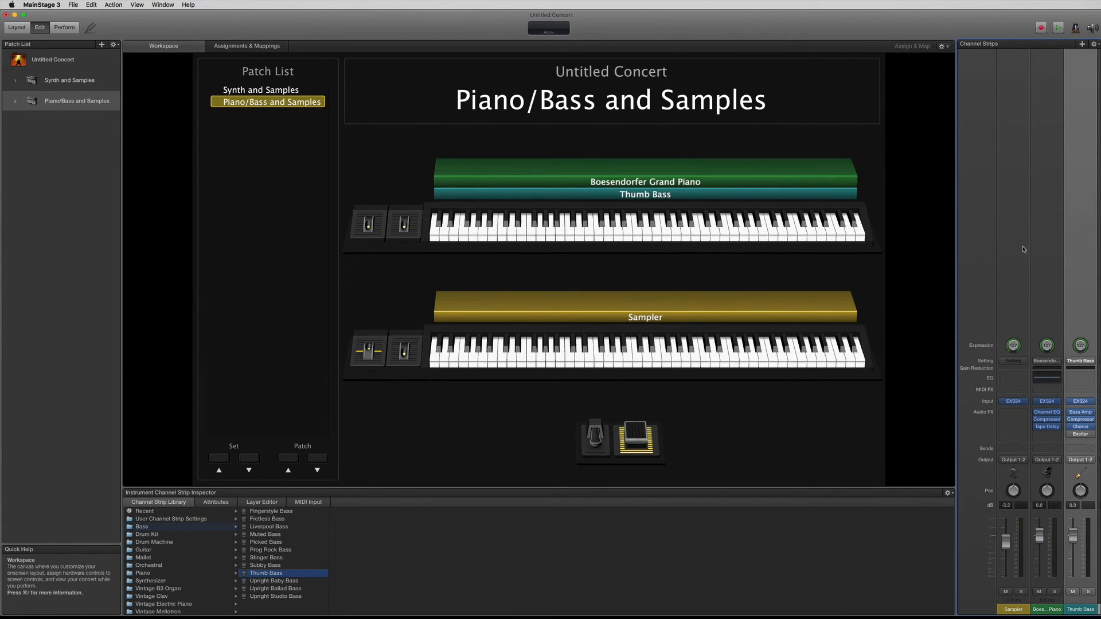
- Split the upper keyboard so Boesendorfer Grand Piano starts at G#3 and Thumb Bass ends at G3, auditioning the bar 3 Synthesizer note in Sibelius
click(261, 501)
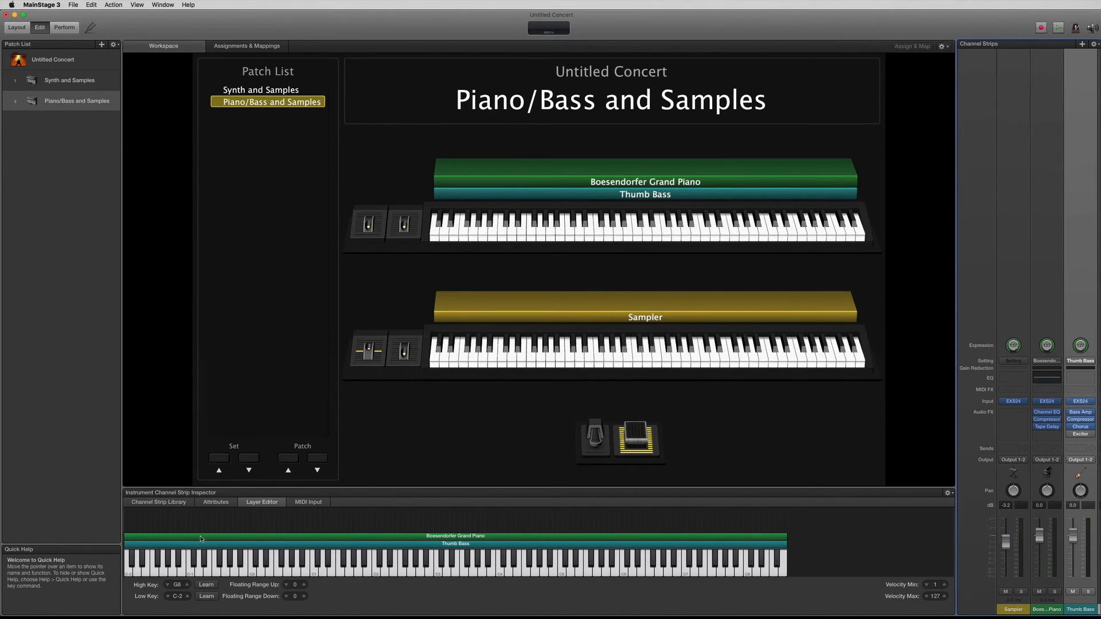
drag(126, 538, 478, 545)
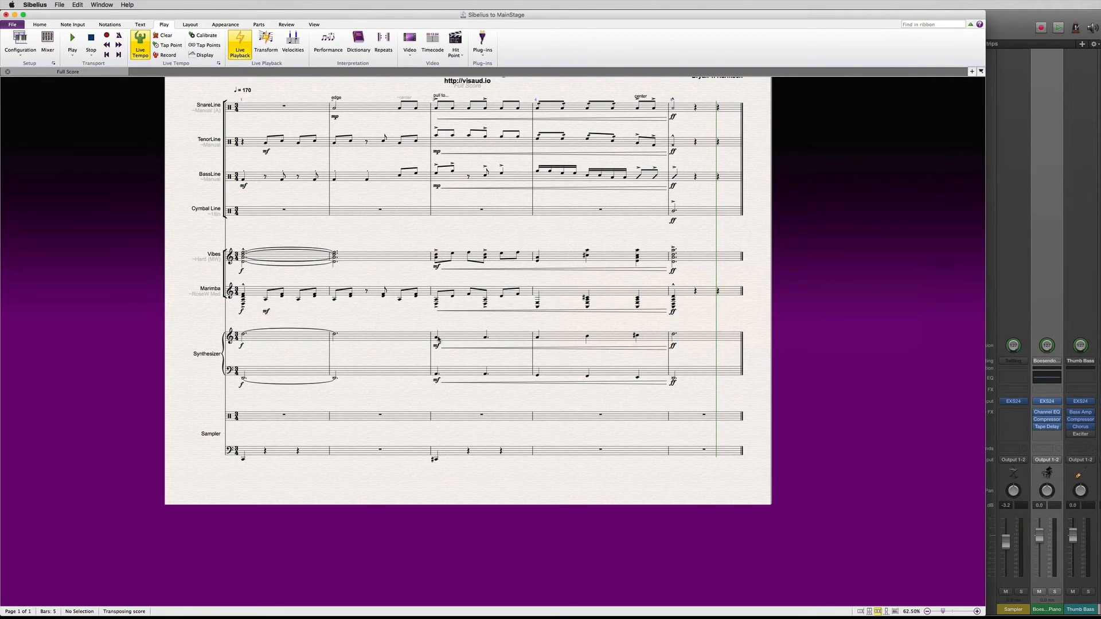
click(437, 338)
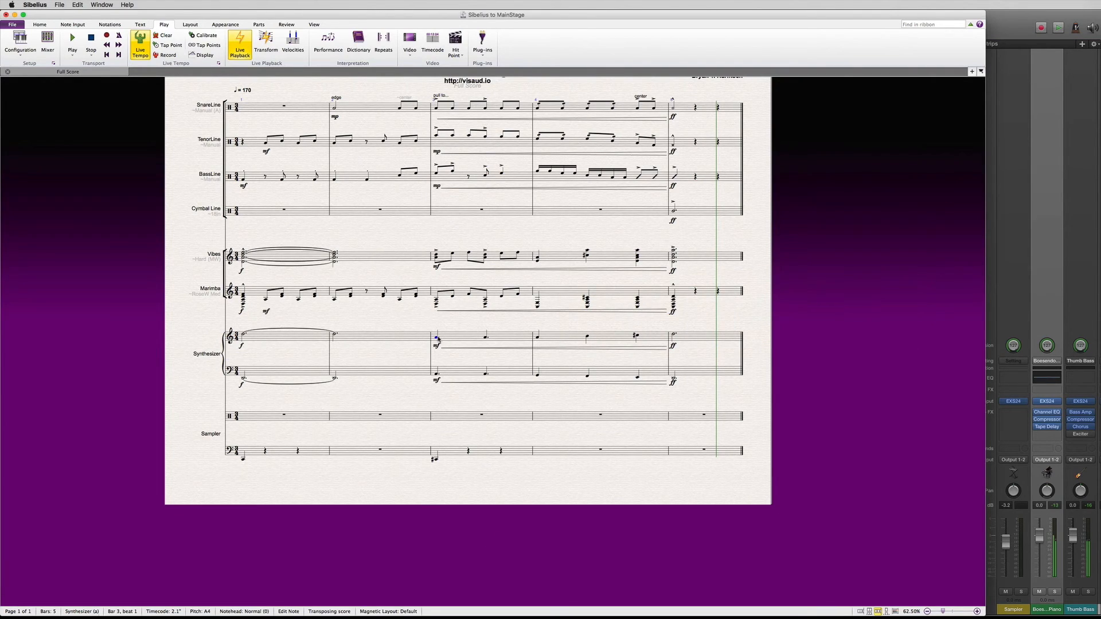
key(super+Tab)
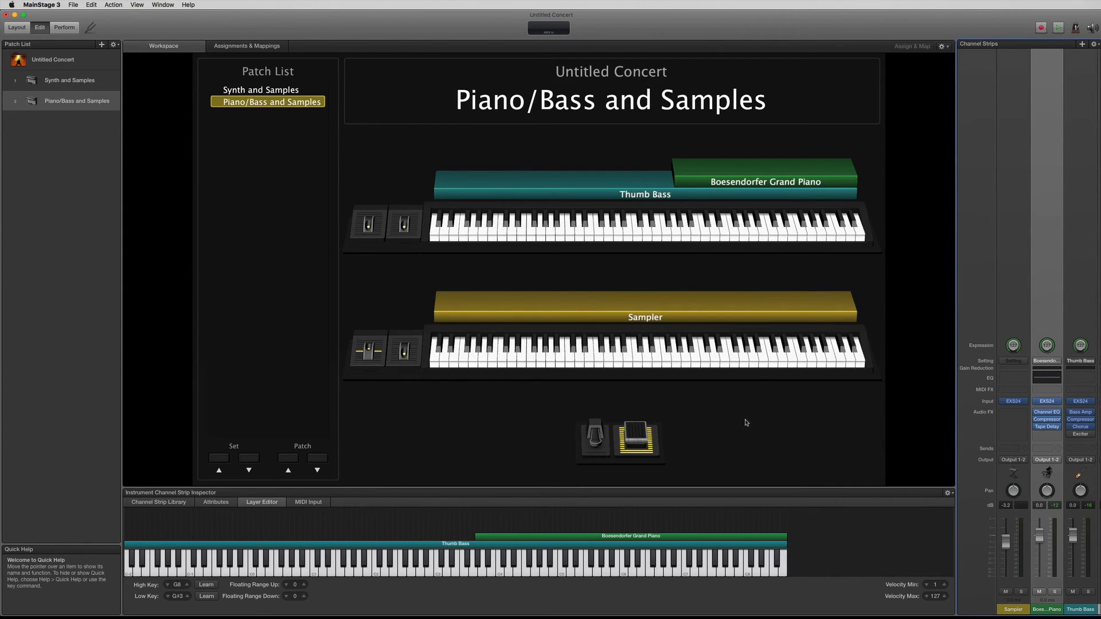
drag(787, 544, 480, 521)
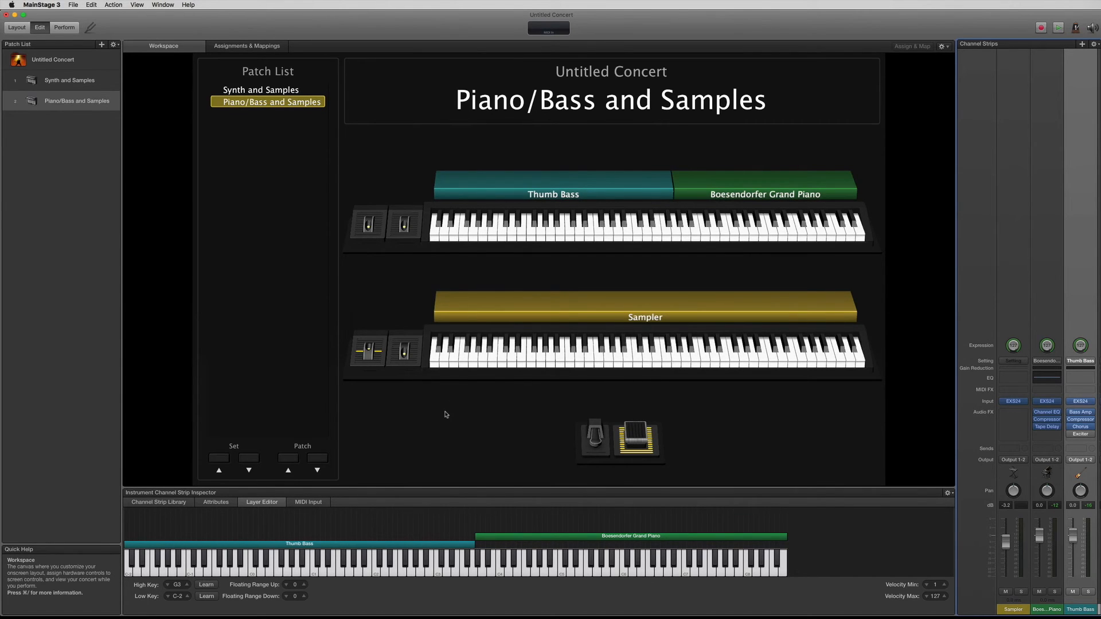
key(super+Tab)
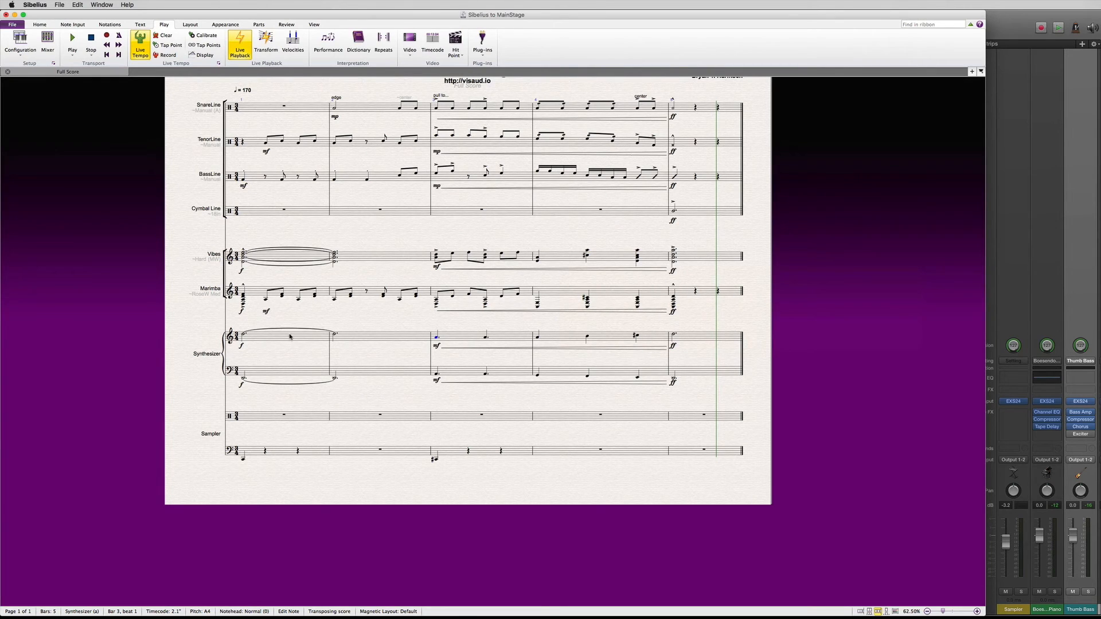
key(super+Tab)
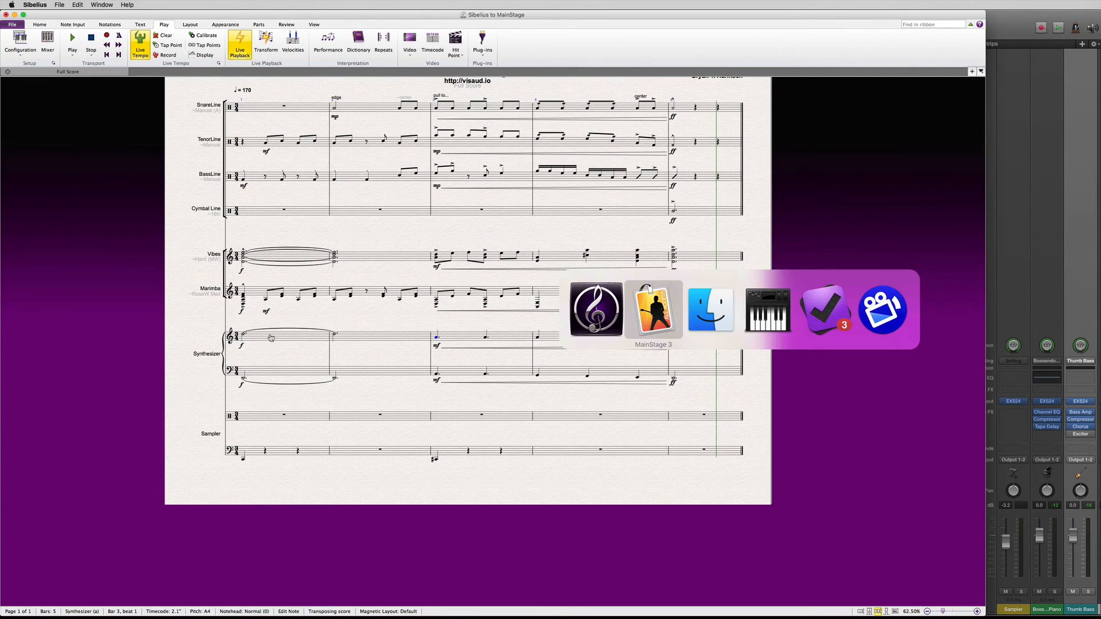
key(super+Tab)
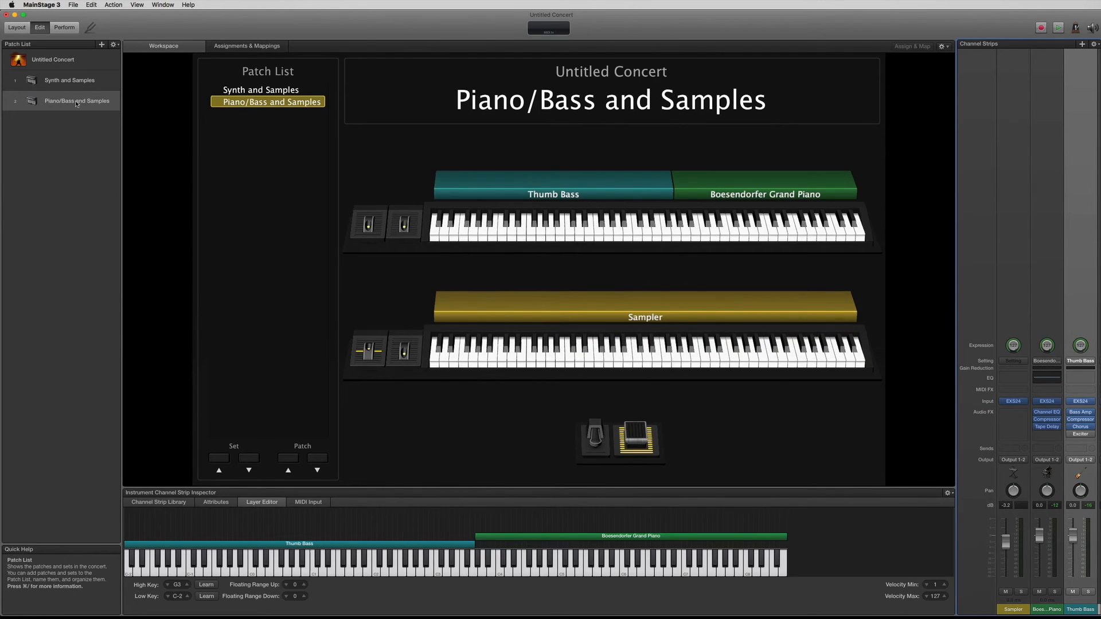
- Set the program change number of the Piano/Bass and Samples patch to 002
click(110, 83)
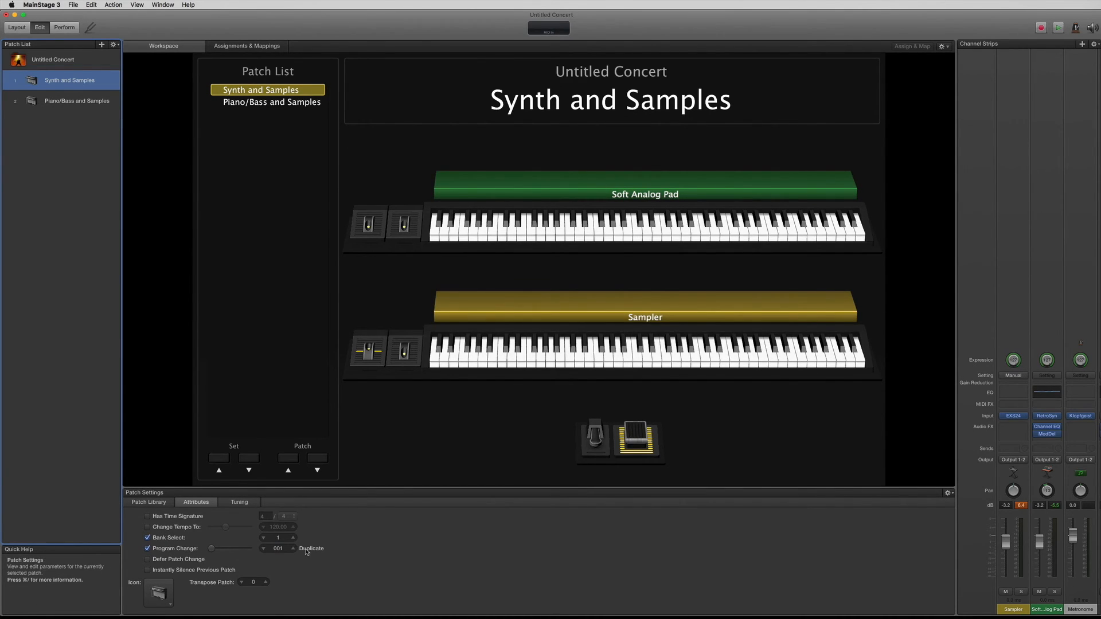
click(113, 108)
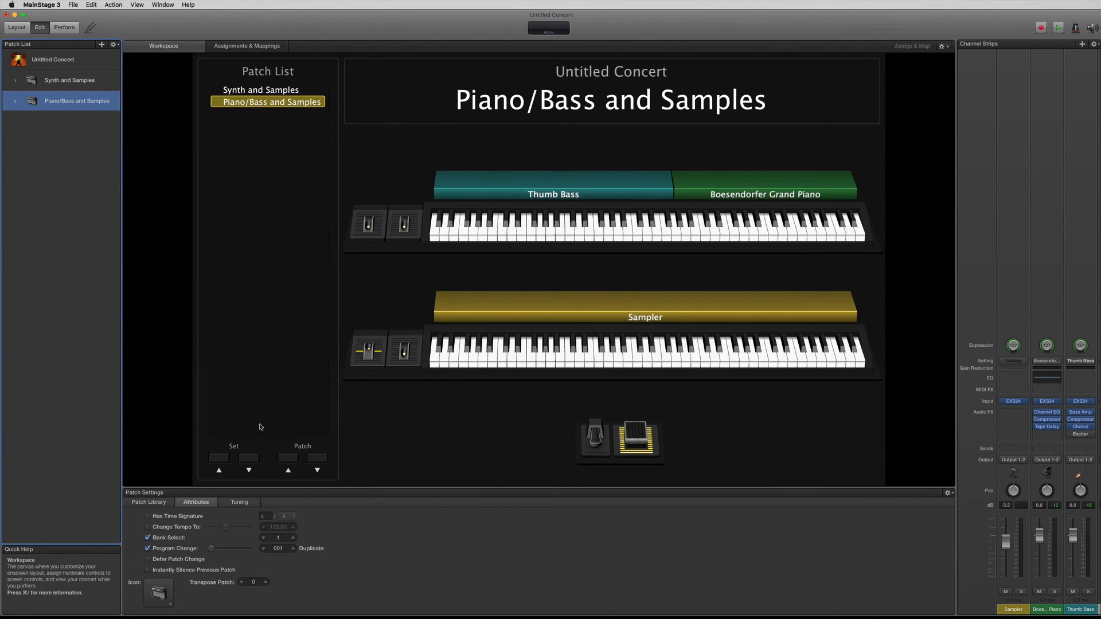
click(294, 547)
- Alternate between the two patches to compare their program change numbers
click(109, 81)
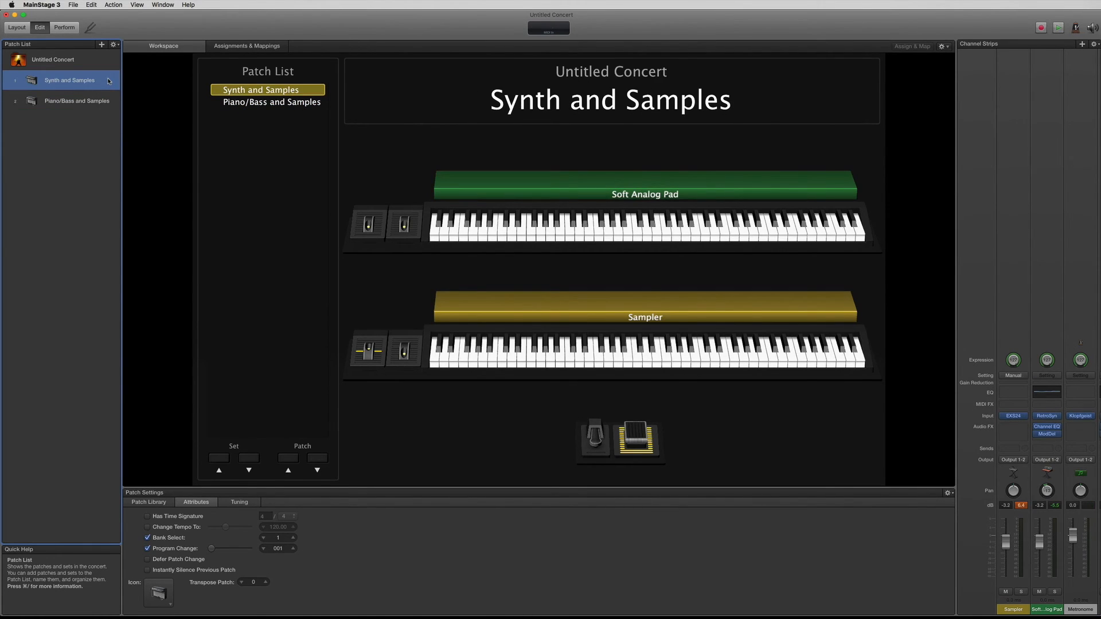
click(113, 102)
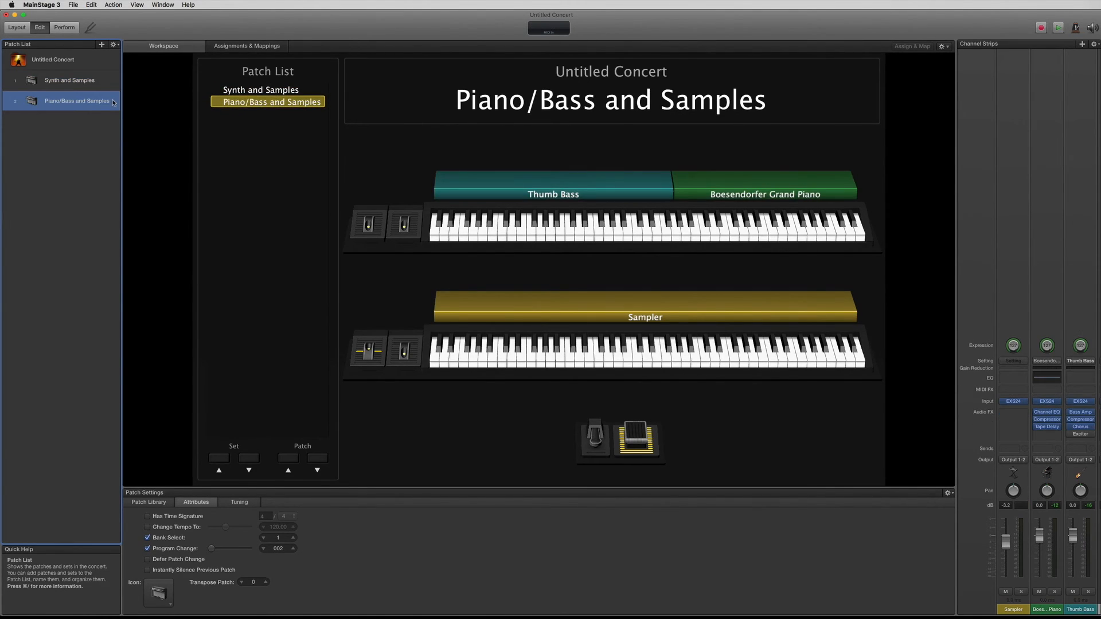
click(108, 82)
click(111, 102)
click(104, 85)
- Switch to Sibelius and add the playback text ~p1 above the start of bar 1 on the Synthesizer's treble staff
key(super+Tab)
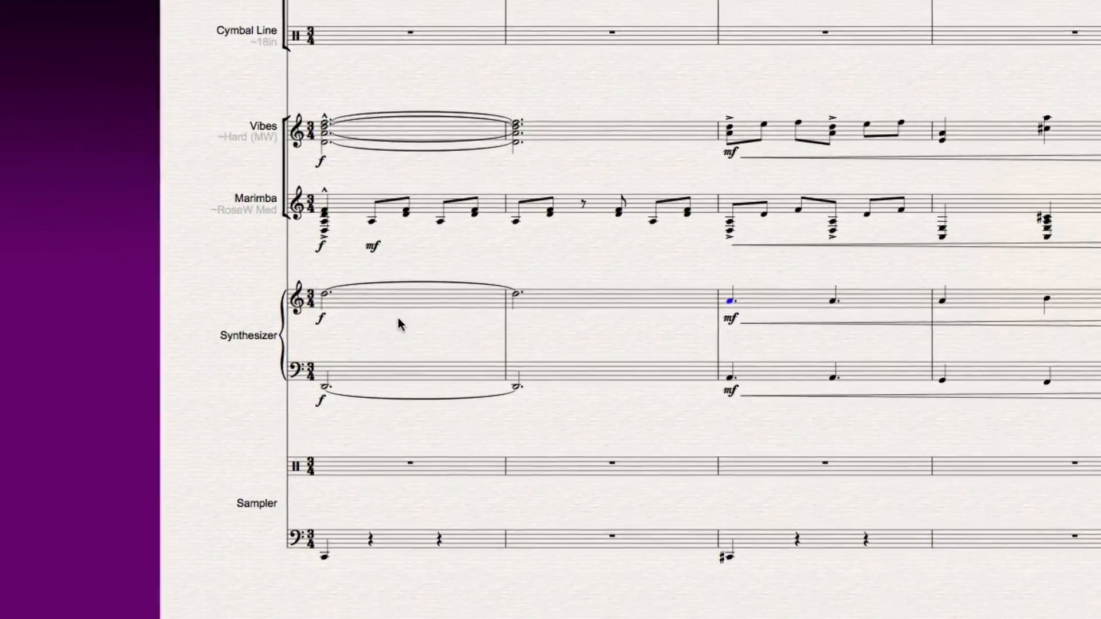
click(371, 296)
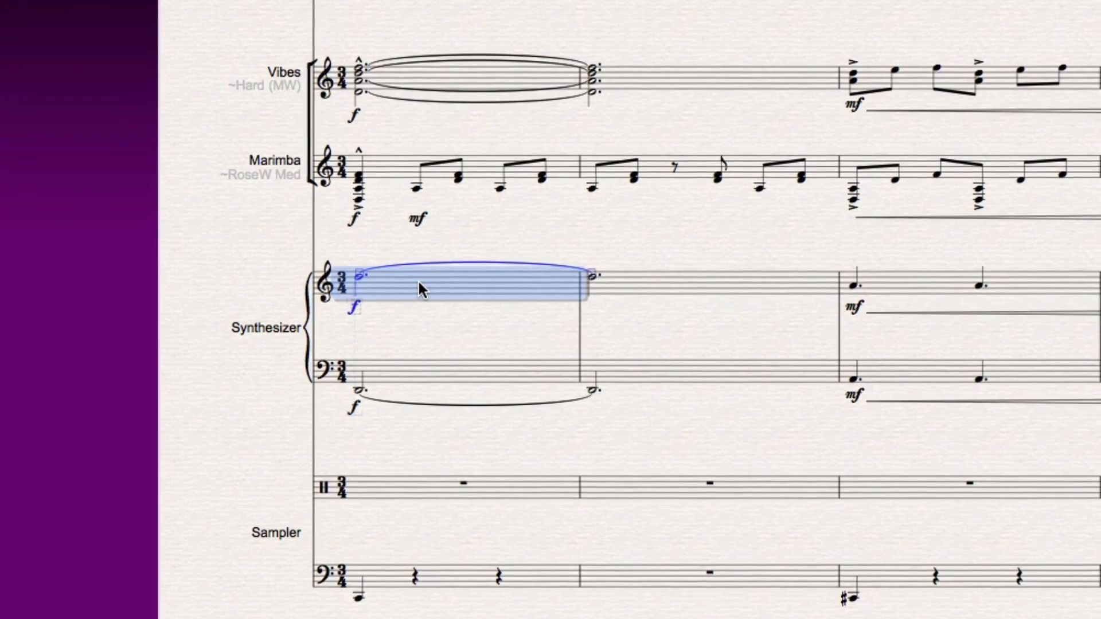
key(Escape)
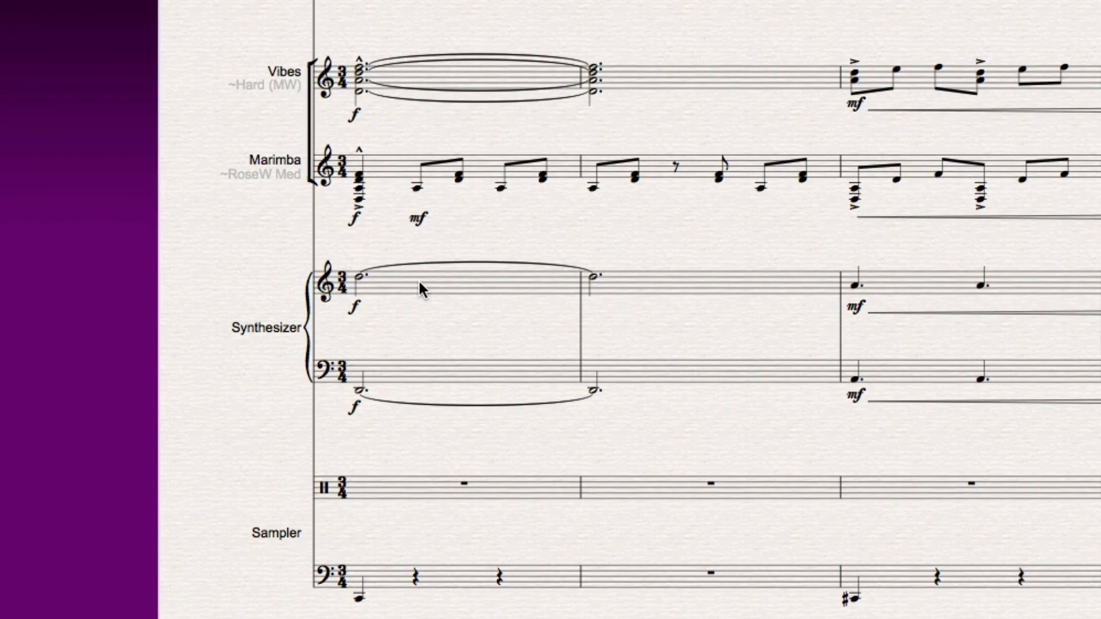
text(~)
text(B)
text(1)
key(Escape)
- Add the playback text ~p2 above the start of bar 3 on the Synthesizer's treble staff
click(877, 280)
key(ctrl+t)
key(Escape)
- Play both Synthesizer staves from bar 1 into bar 3, check the active patch in MainStage, and return to Sibelius
click(522, 279)
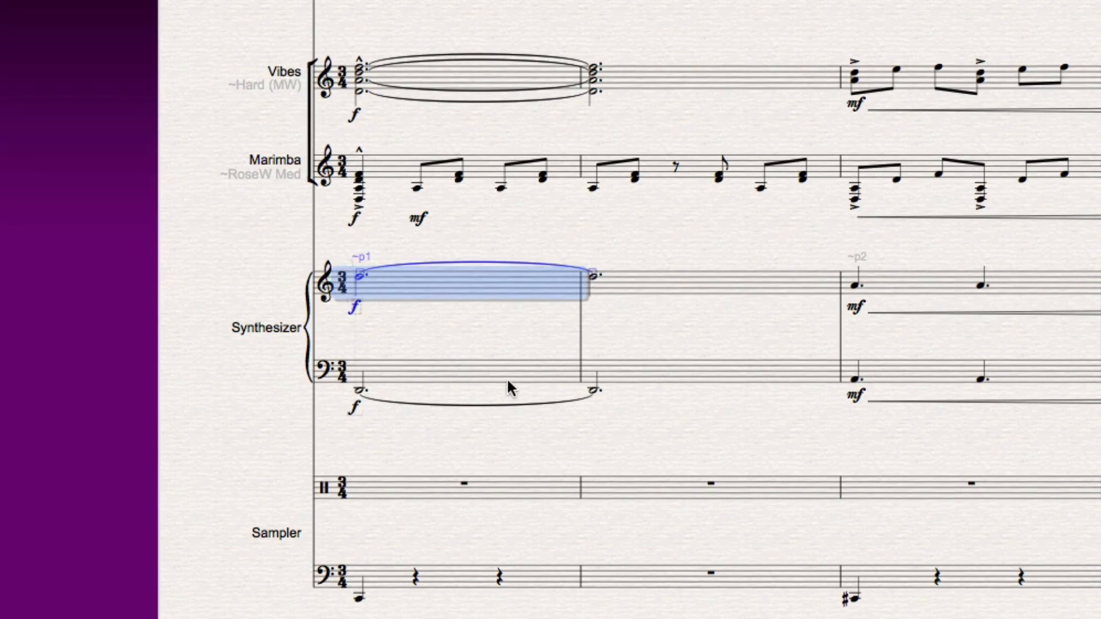
shift+click(507, 377)
key(space)
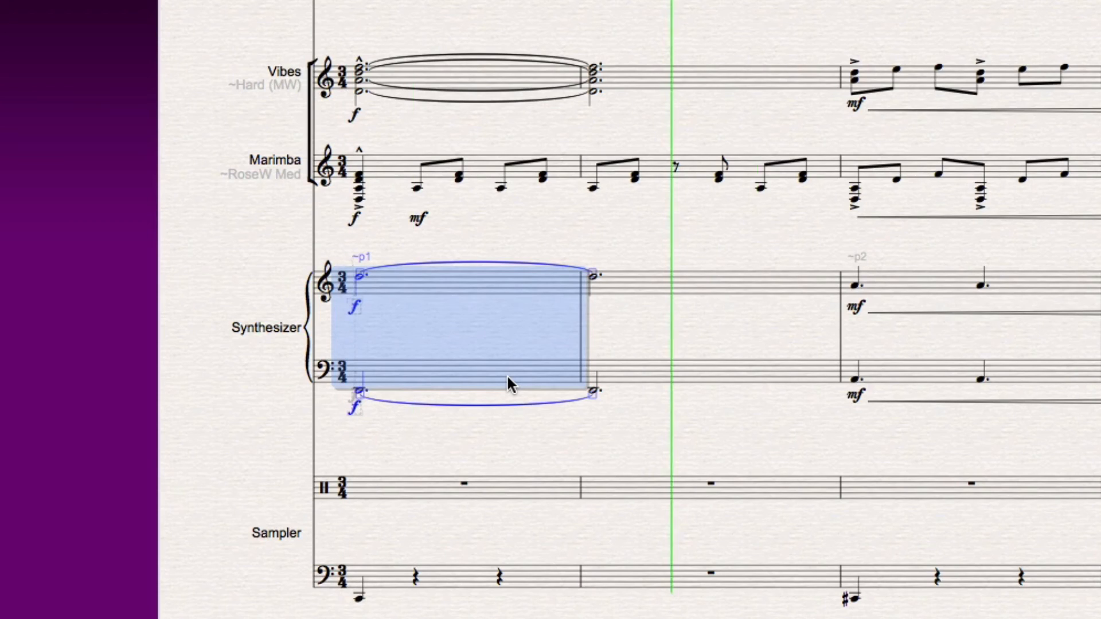
key(space)
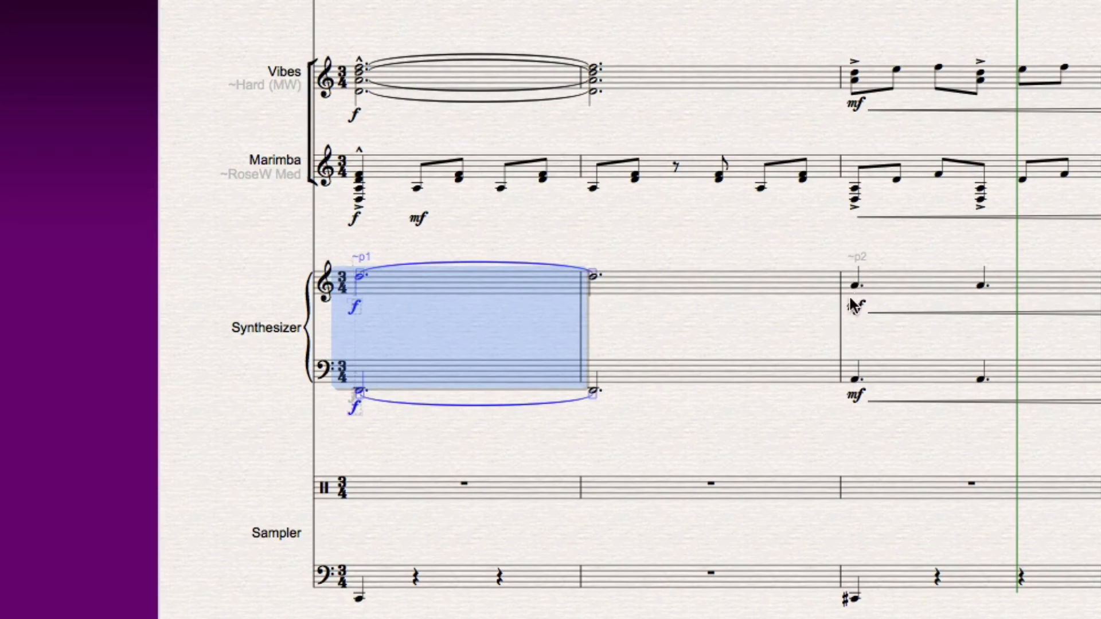
click(897, 249)
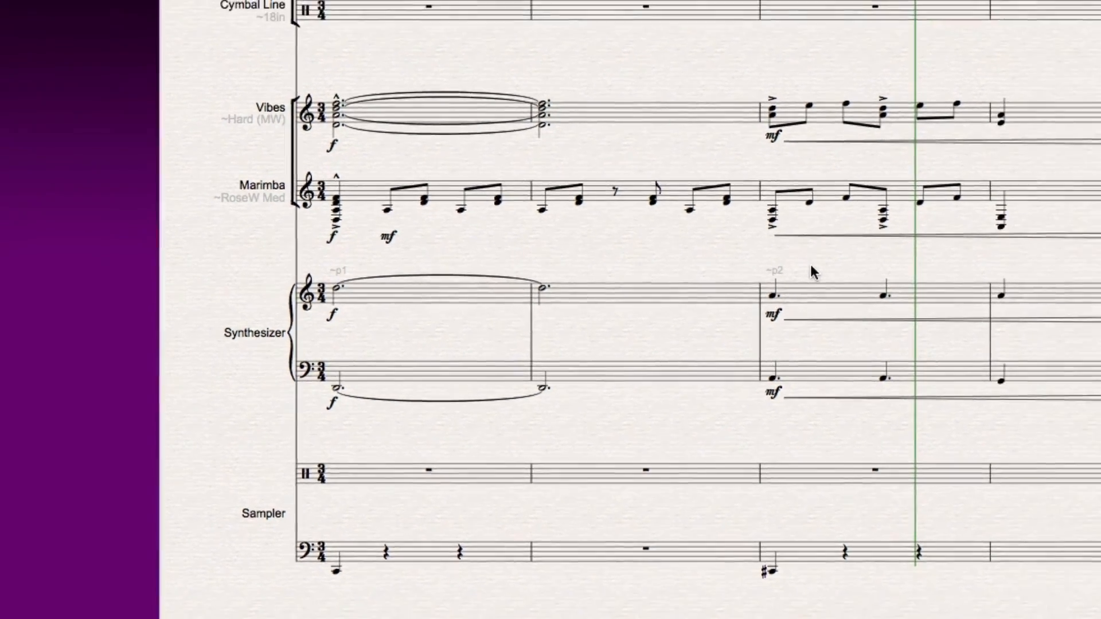
key(super+Tab)
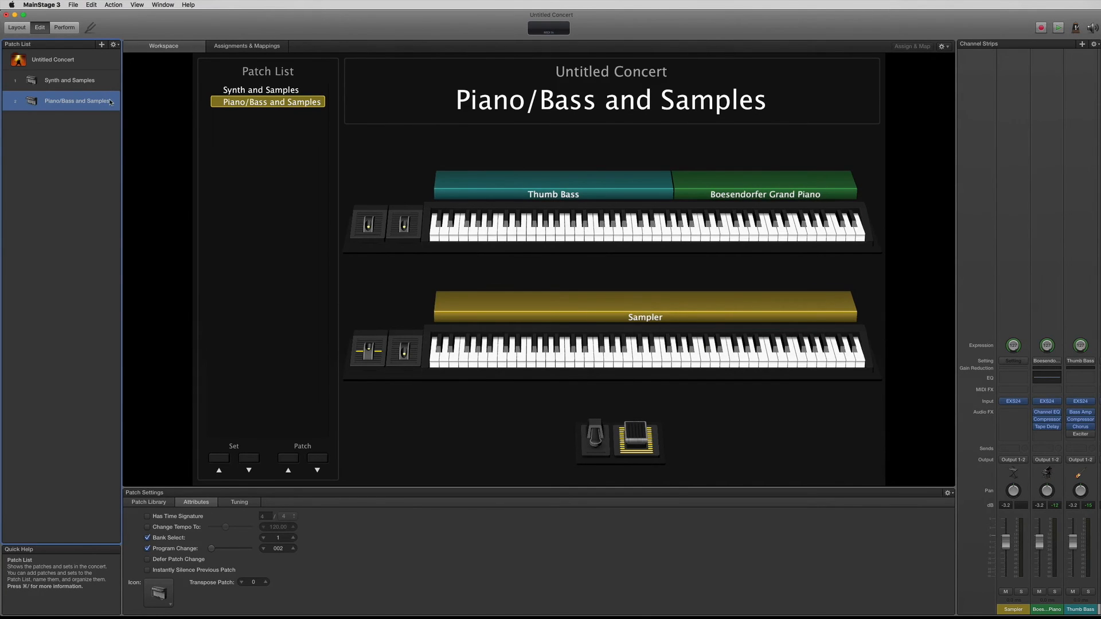
key(super+Tab)
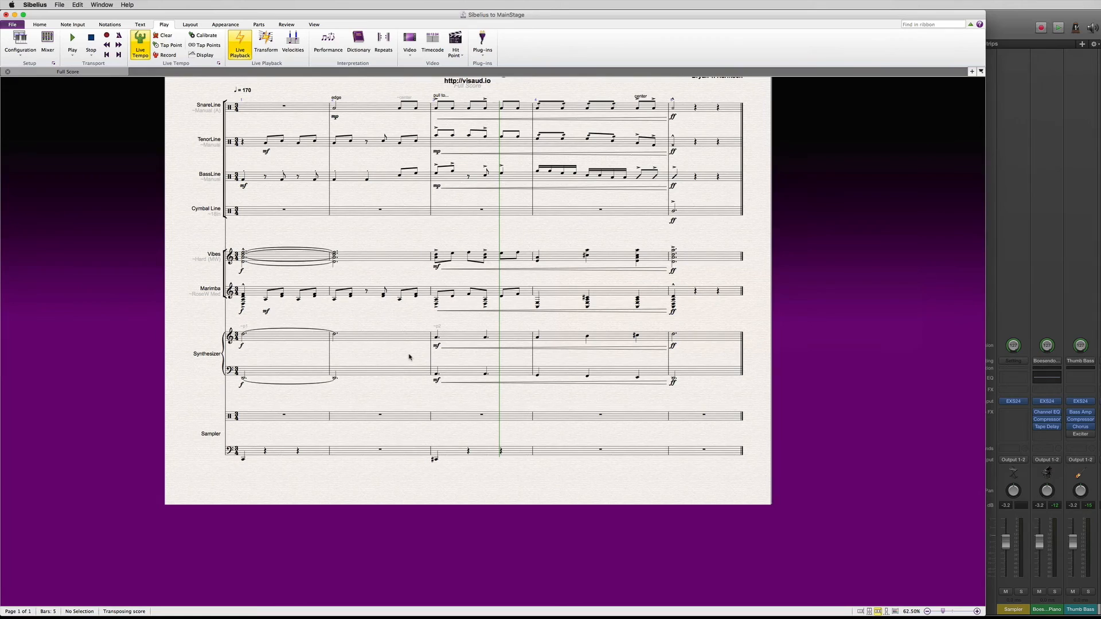
- Switch to MainStage and try the on-screen previous and next patch controls, finishing on the Piano/Bass and Samples patch
key(super+Tab)
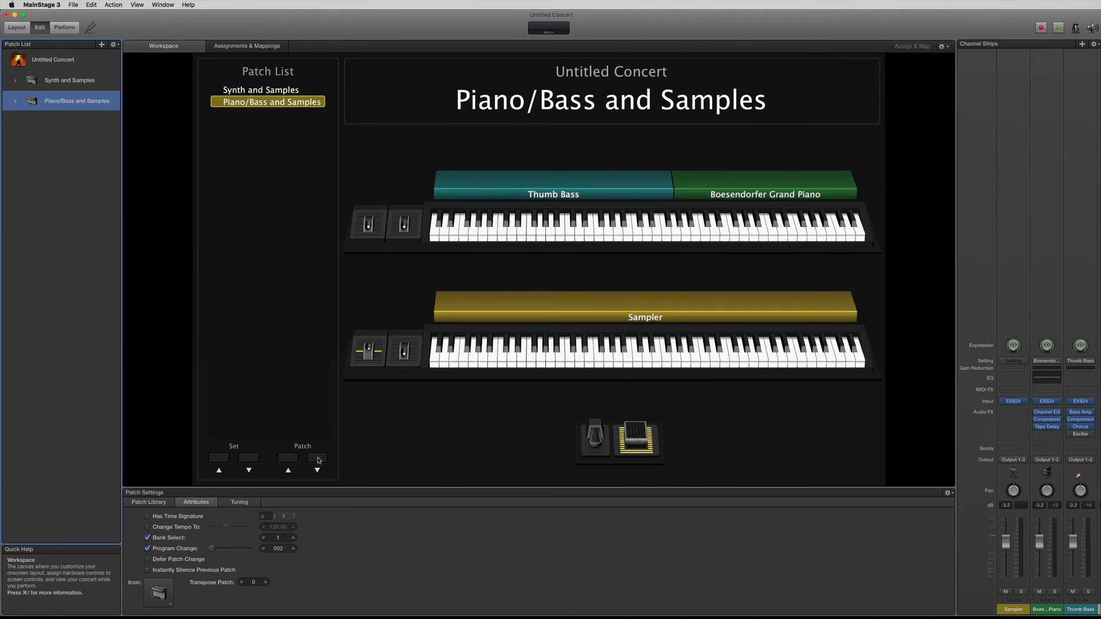
click(288, 458)
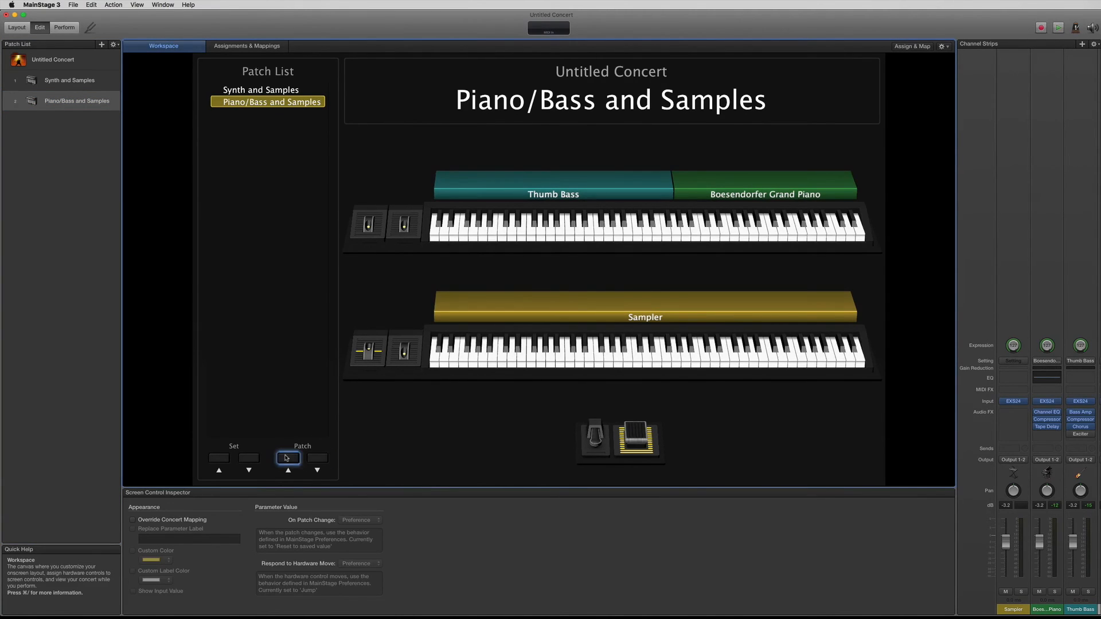
click(316, 459)
click(315, 459)
click(288, 459)
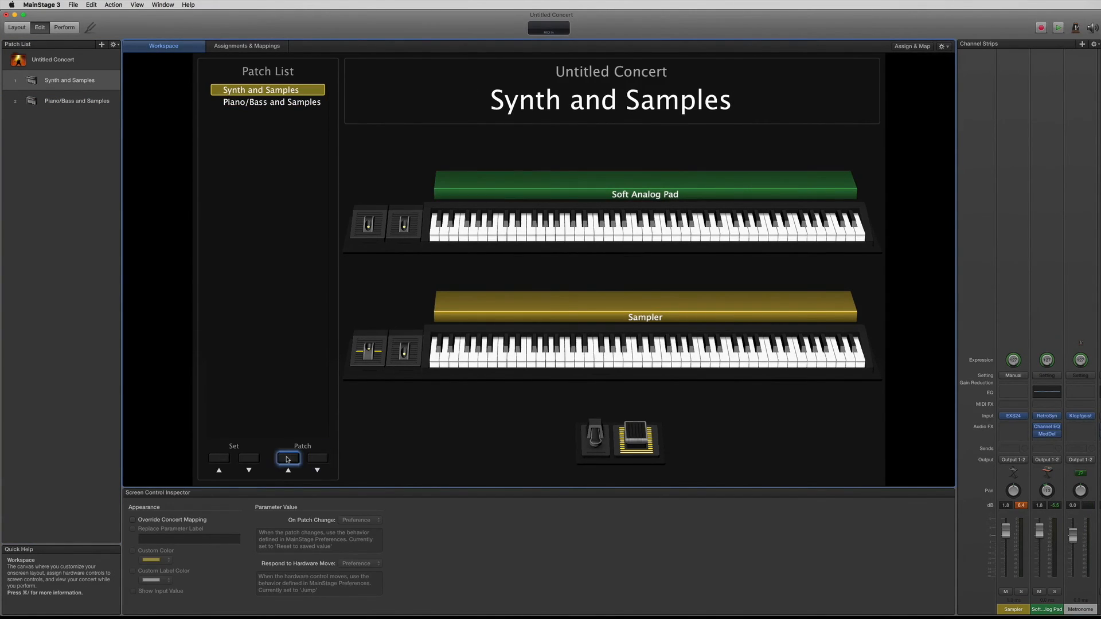
key(Down)
click(318, 460)
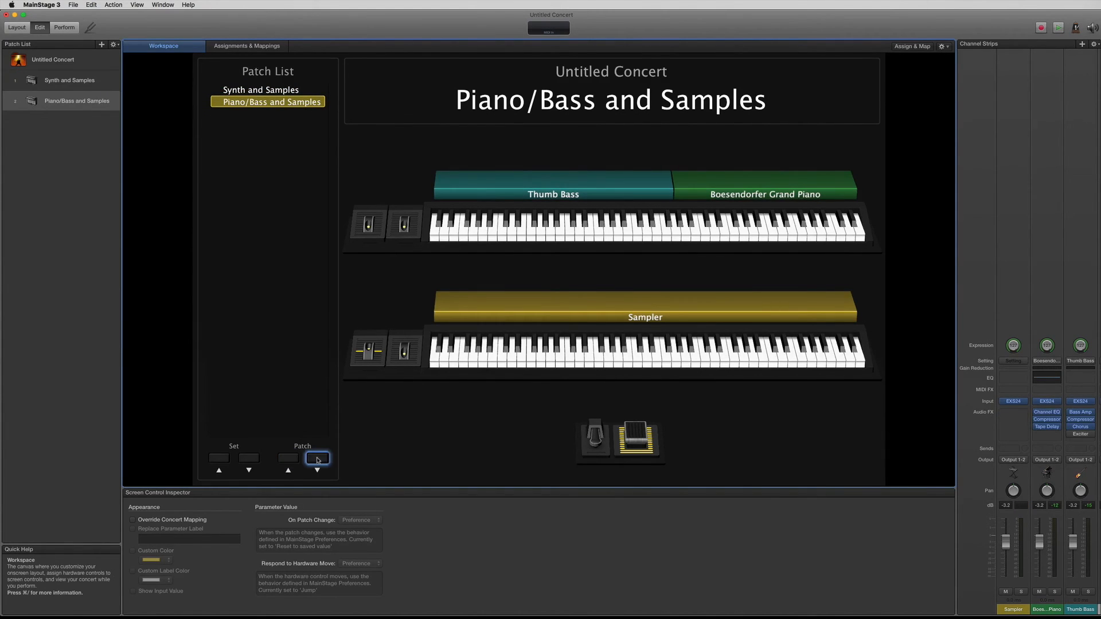
- Switch to Sibelius and move the ~p2 text slightly earlier, to the end of bar 2 just before the bar 3 barline
key(super+Tab)
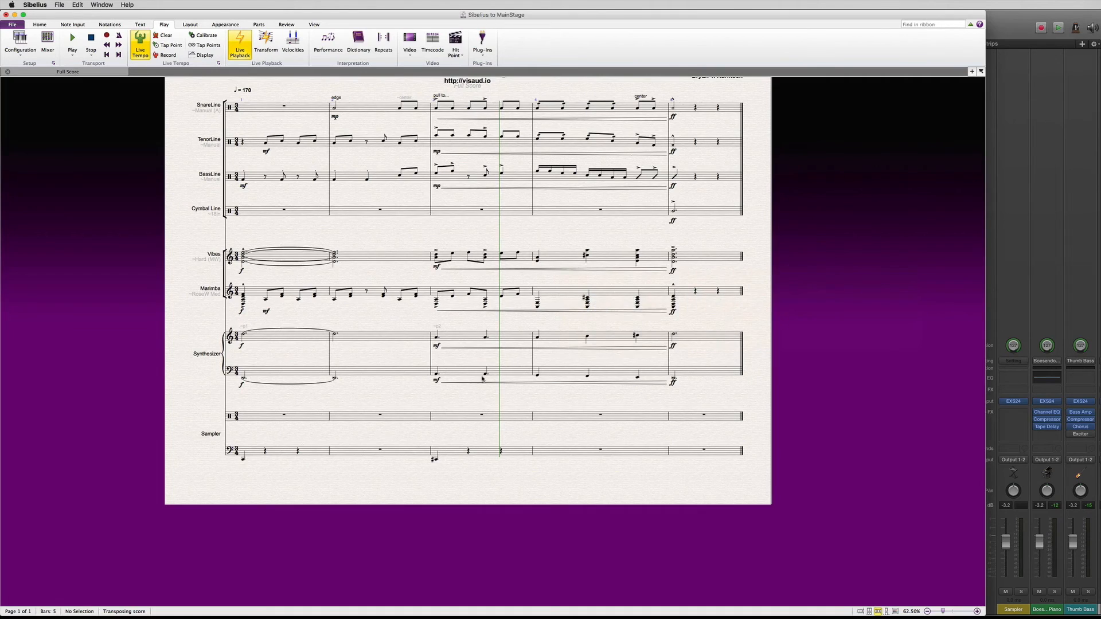
click(438, 326)
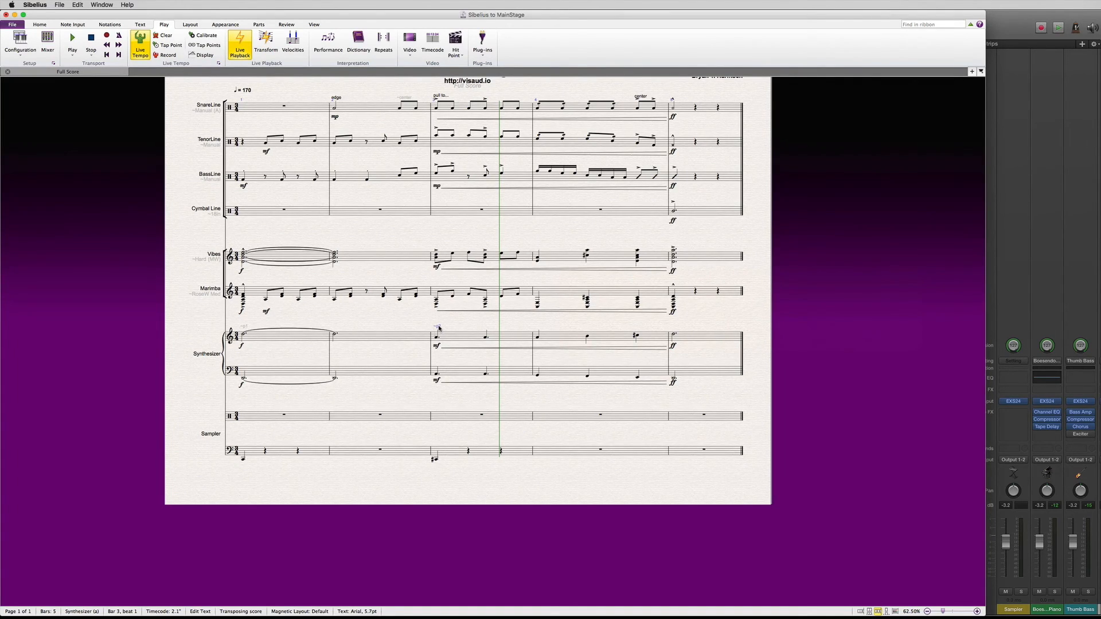
drag(439, 328, 425, 326)
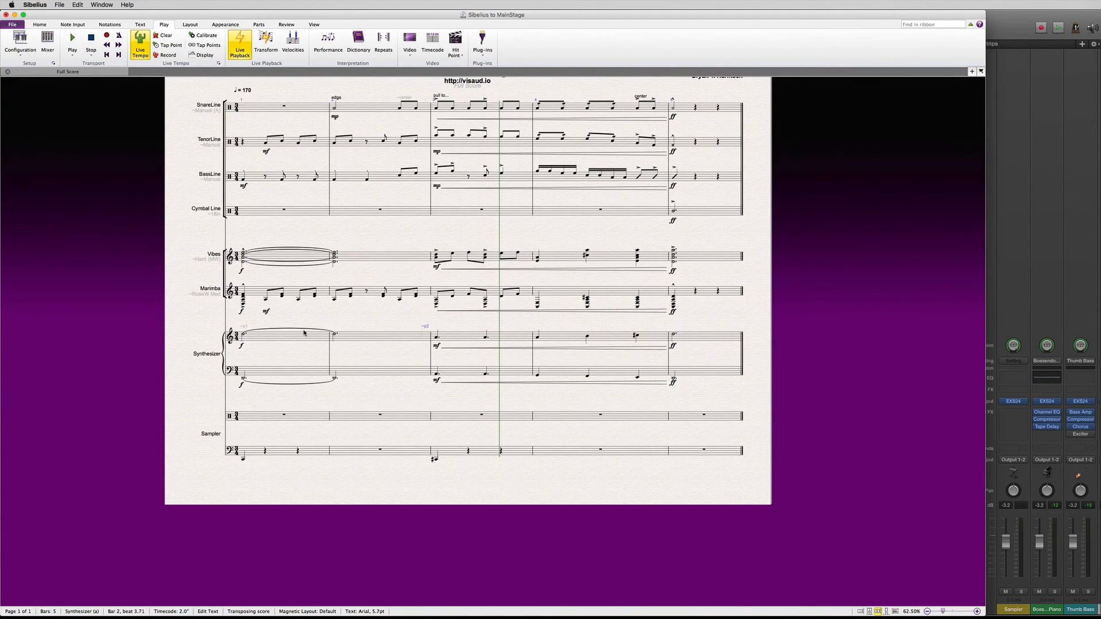
- Play both Synthesizer staves from the start of bar 1, stop, and check in MainStage which patch is active before returning to the score
click(304, 373)
shift+click(306, 339)
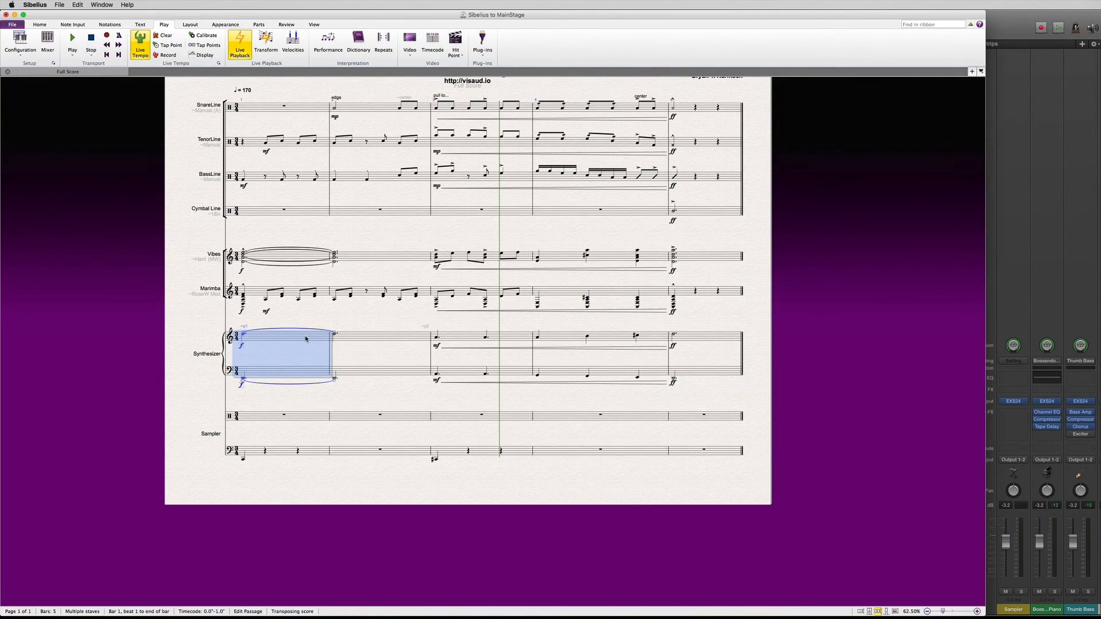
key(space)
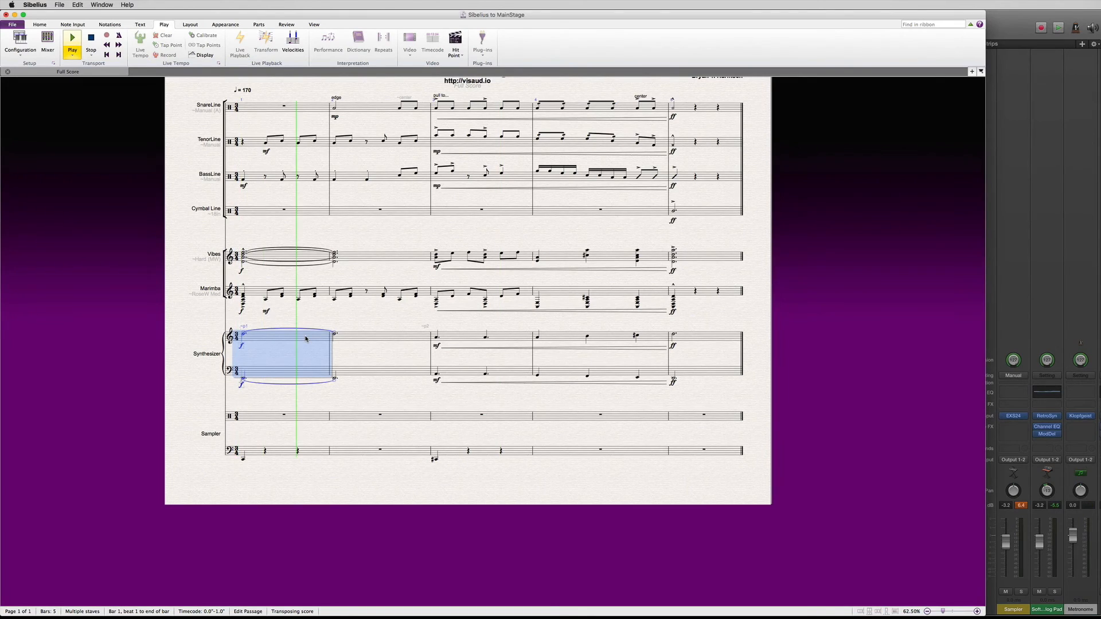
key(space)
key(Escape)
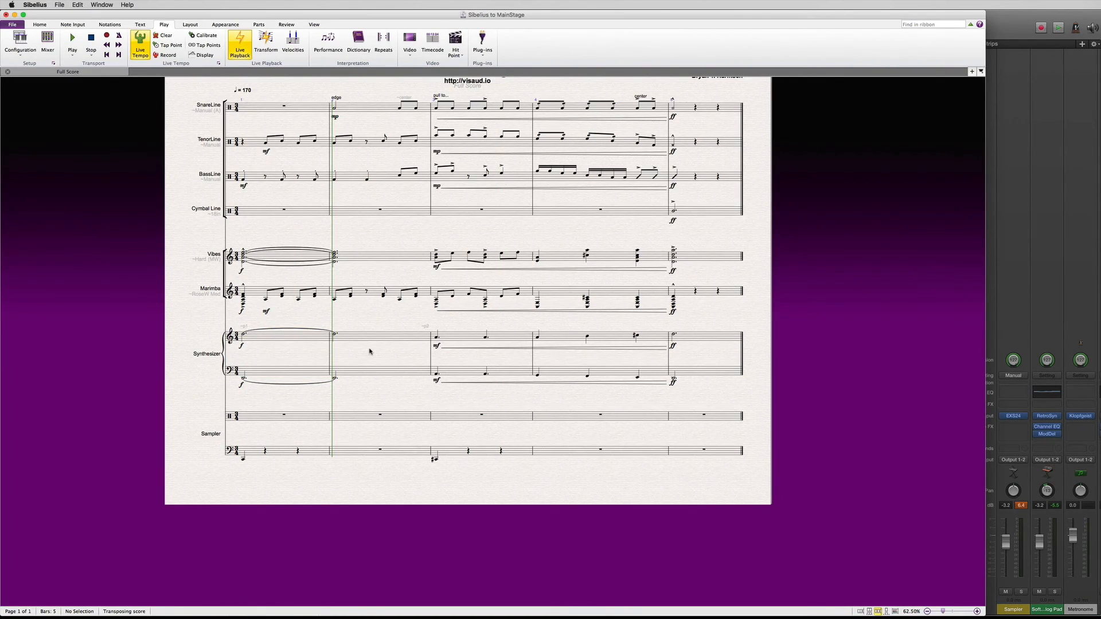
key(super+Tab)
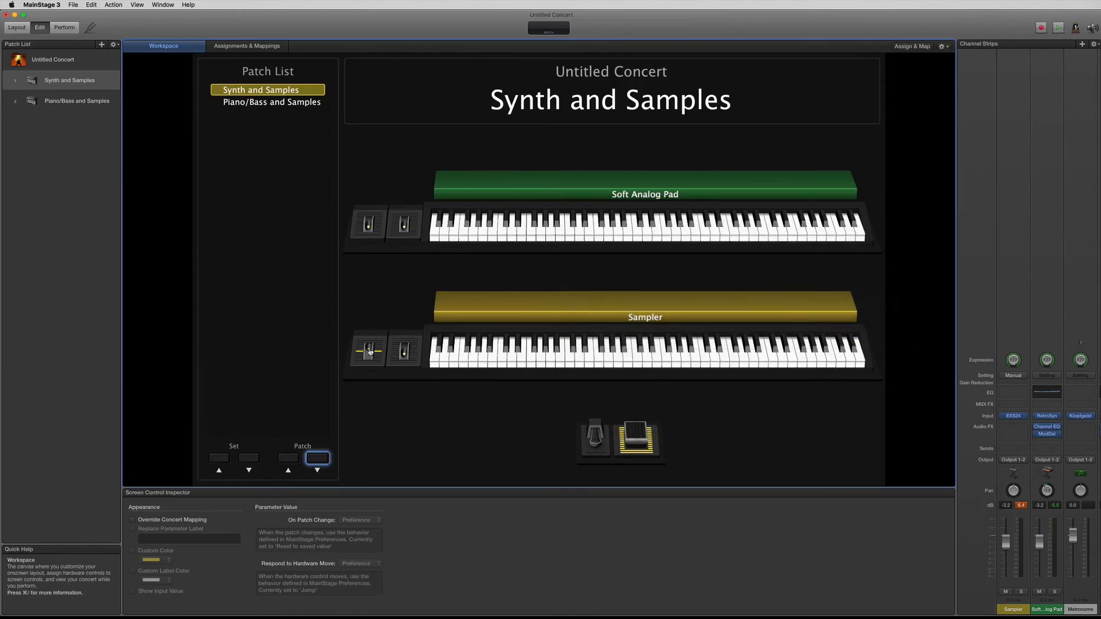
key(super+Tab)
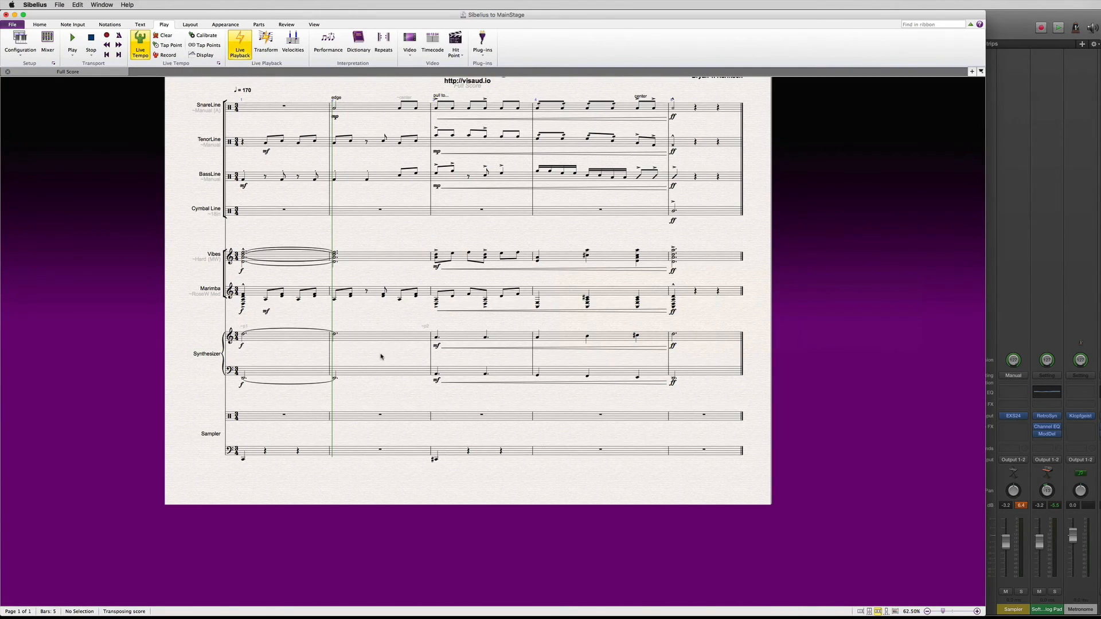
- Play both Synthesizer staves from the start of bar 3, stop, and clear the selection
key(y)
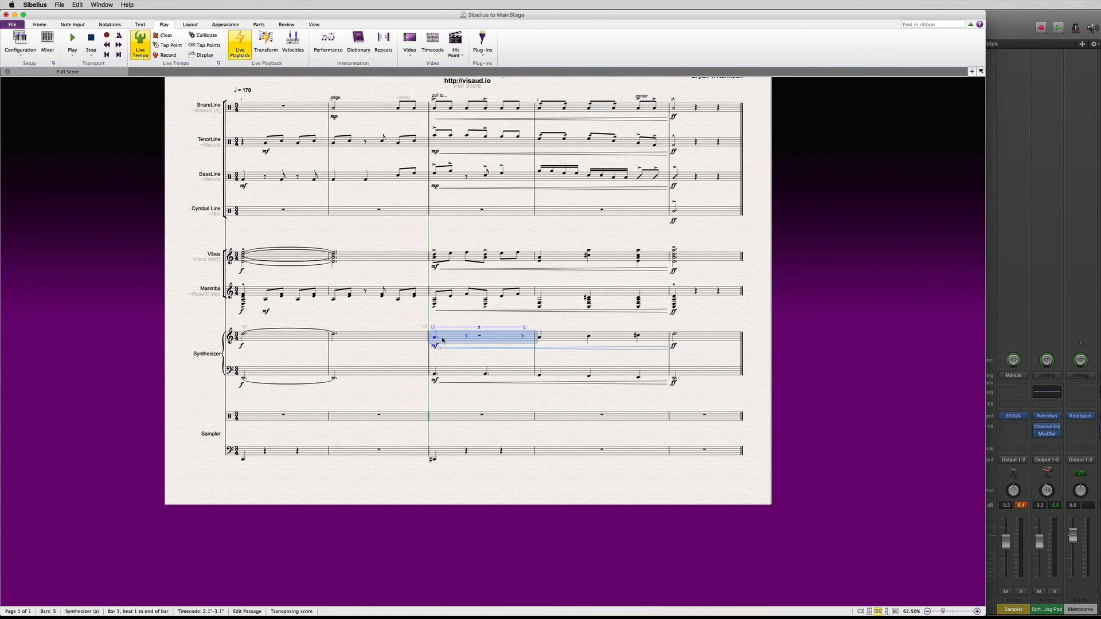
key(Escape)
click(442, 341)
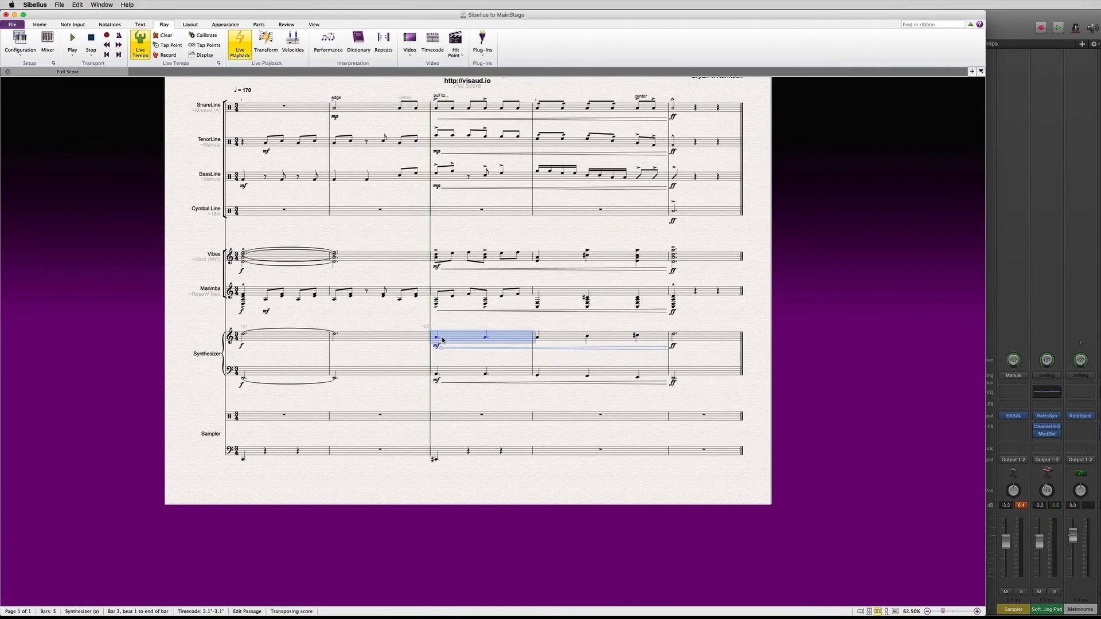
shift+click(449, 373)
key(p)
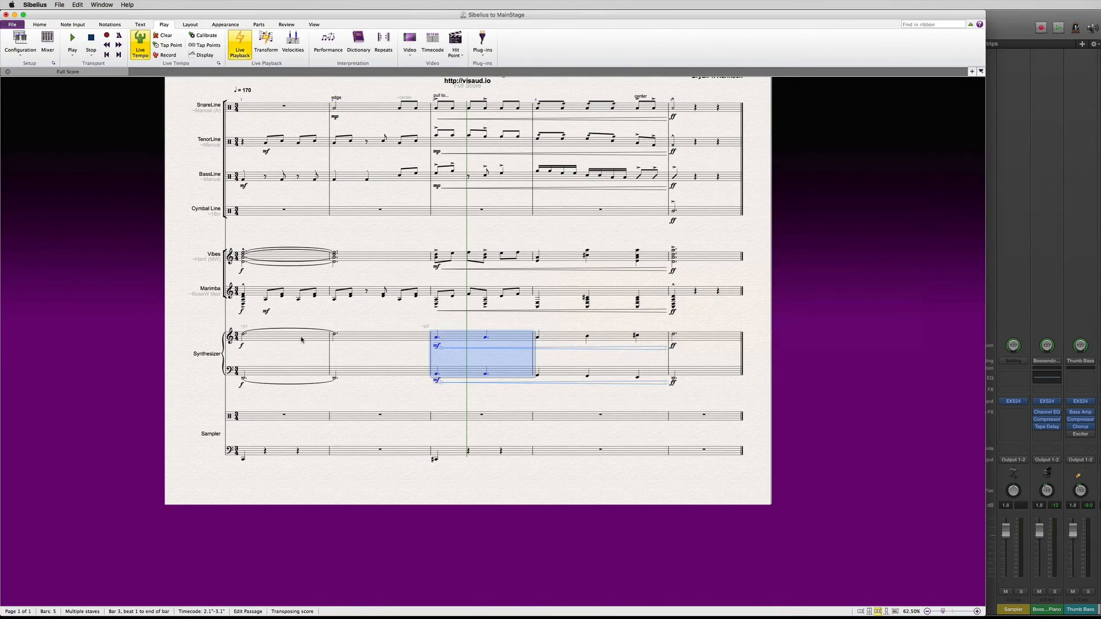
click(301, 339)
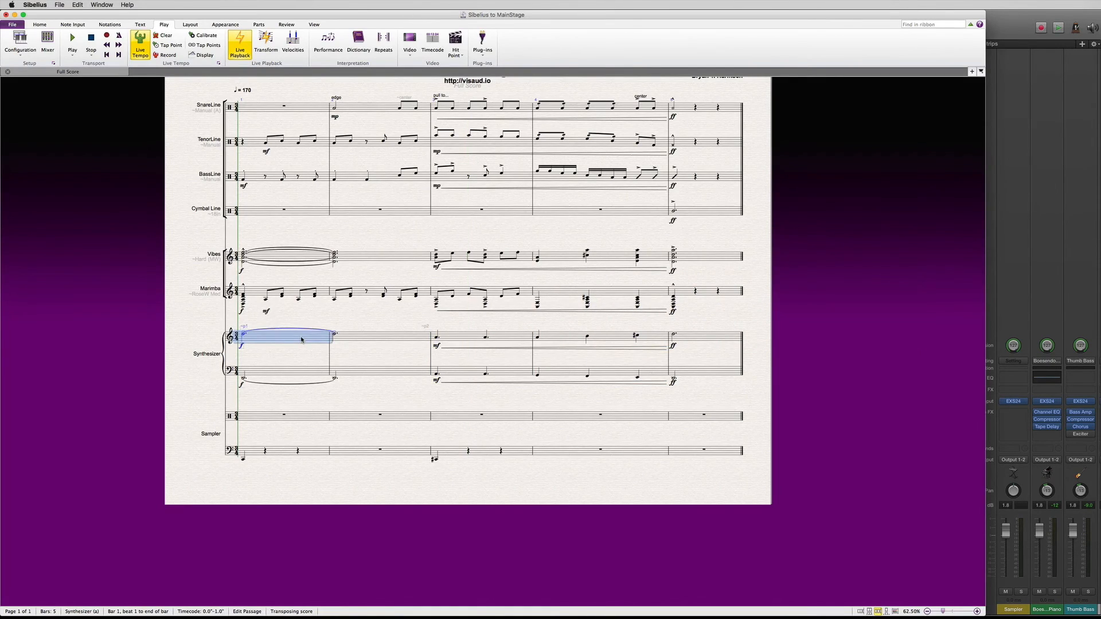
key(Escape)
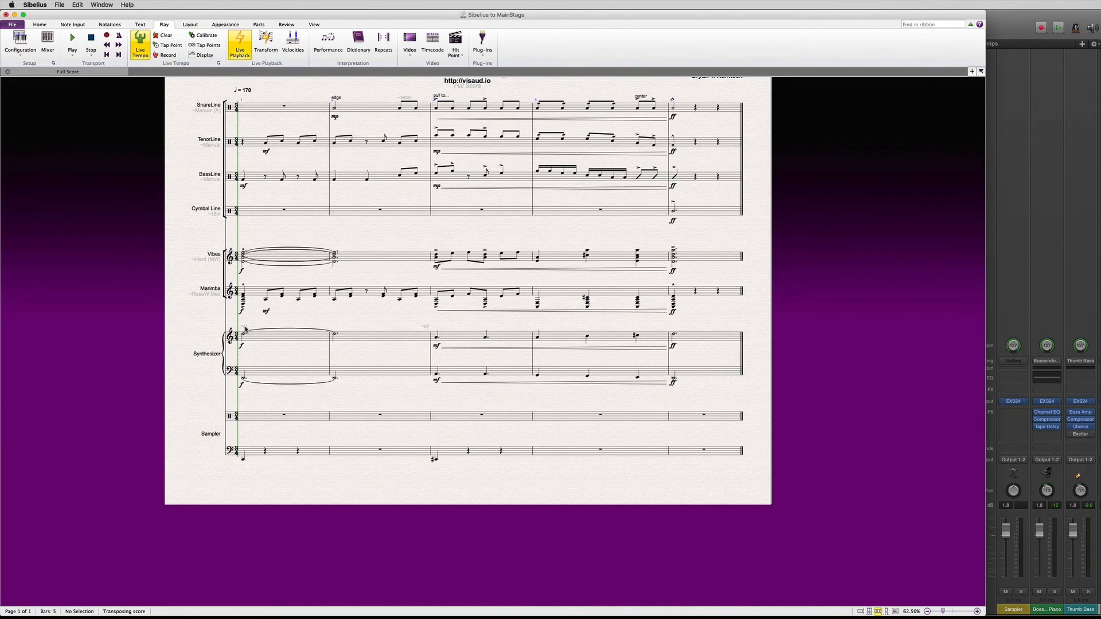
- Switch to MainStage, make Synth and Samples the active patch, and return to Sibelius
key(super+Tab)
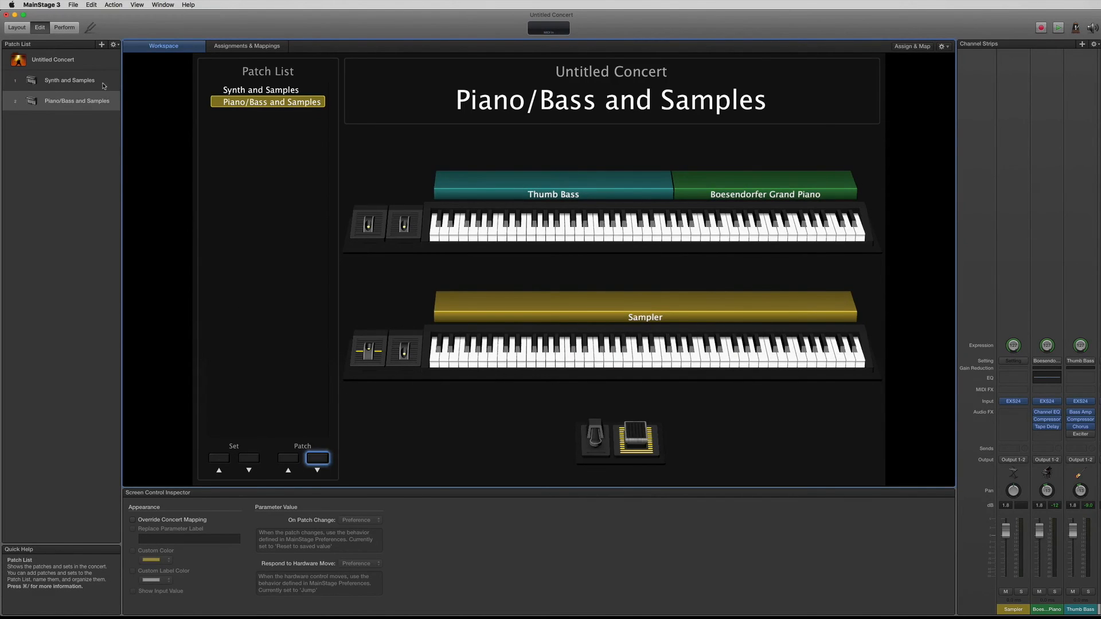
click(104, 86)
key(super+Tab)
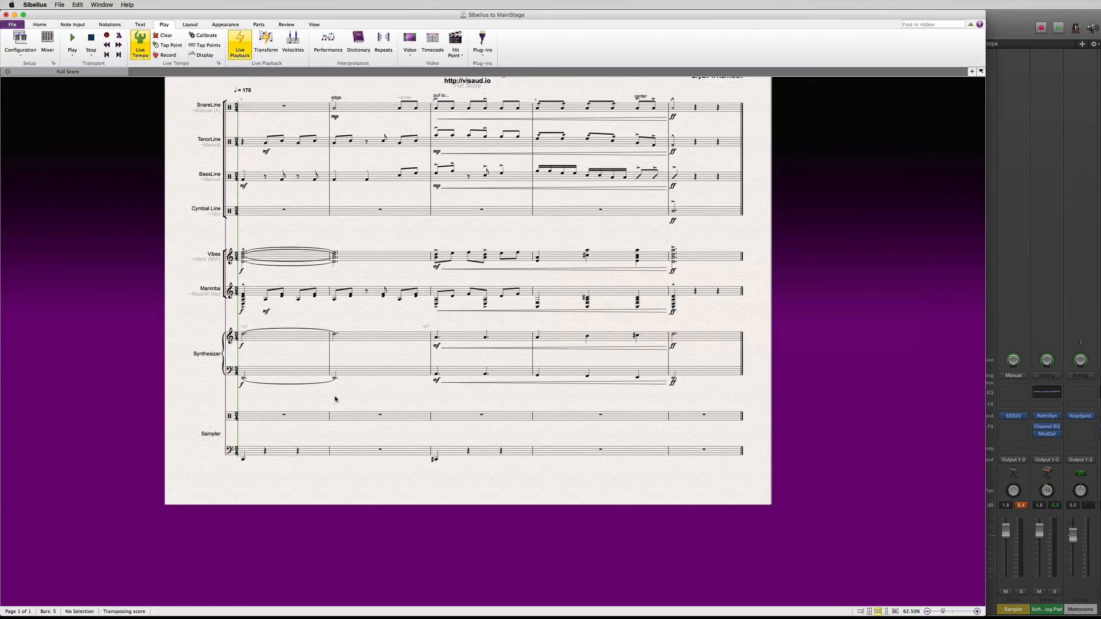
- Play both Synthesizer staves from bar 1 through into the final bar
click(304, 338)
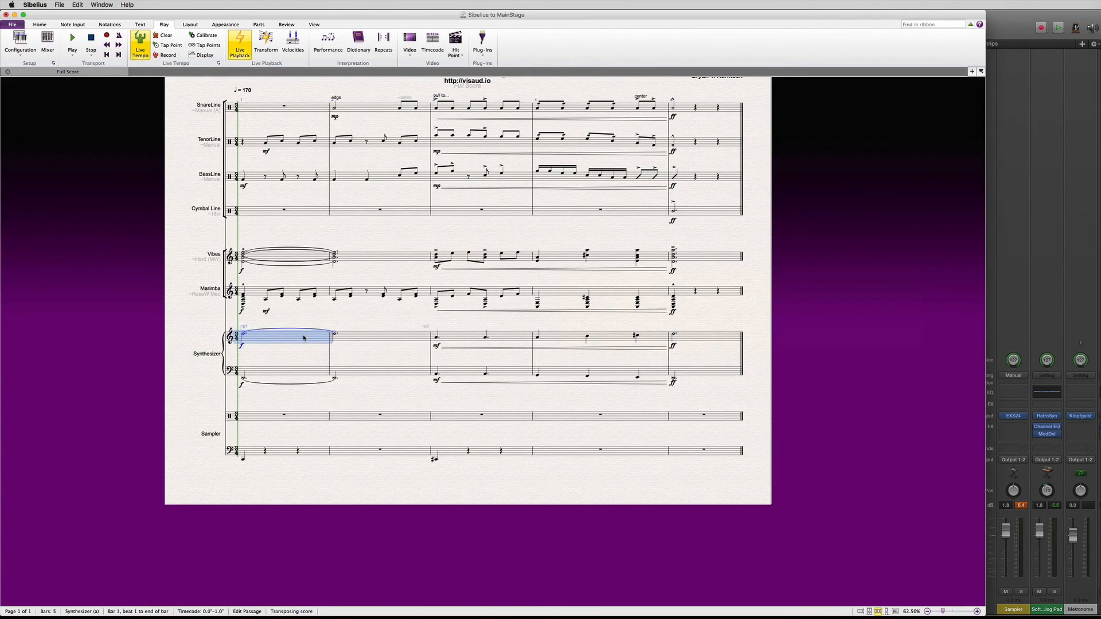
shift+click(305, 372)
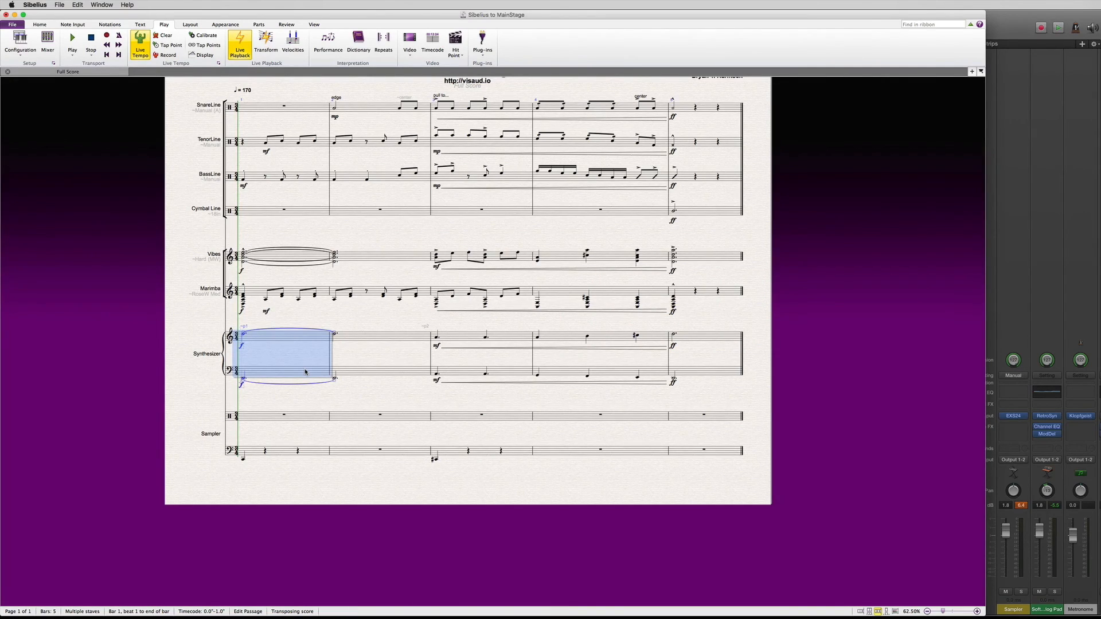
key(space)
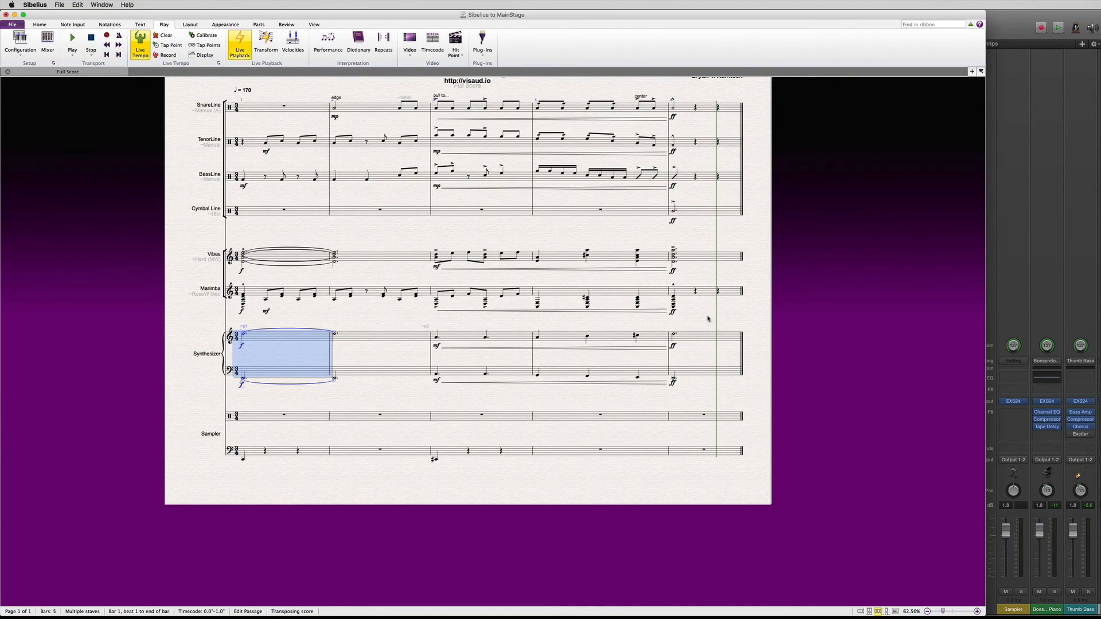
- Highlight bar 5 across the SnareLine through Cymbal Line staves and clear the selection
drag(709, 318, 650, 312)
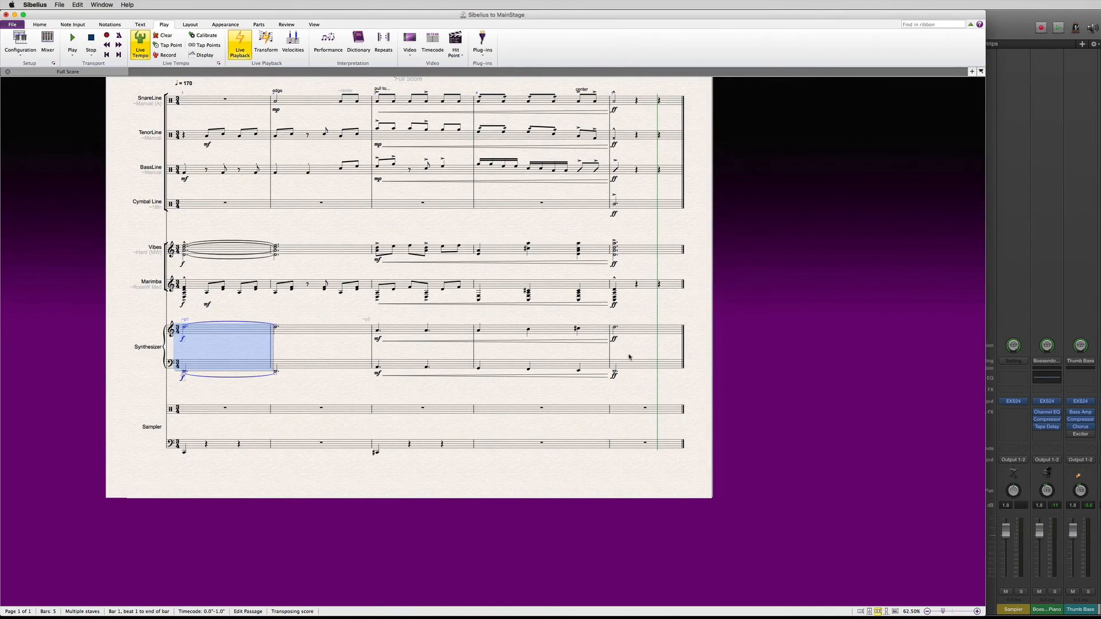
scroll(651, 227, up, 2)
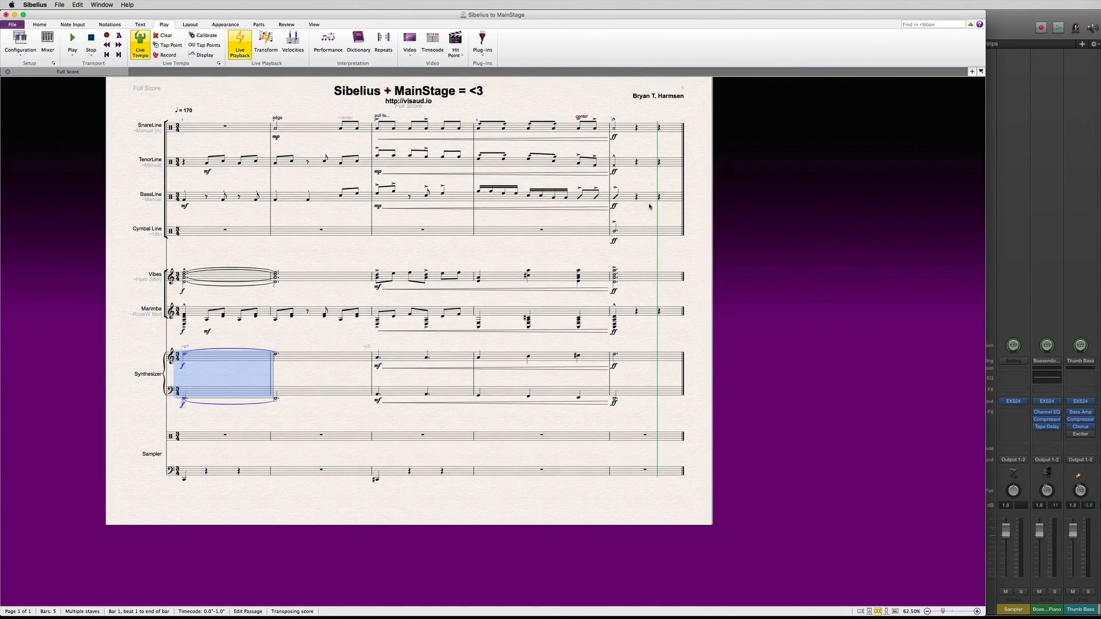
click(632, 231)
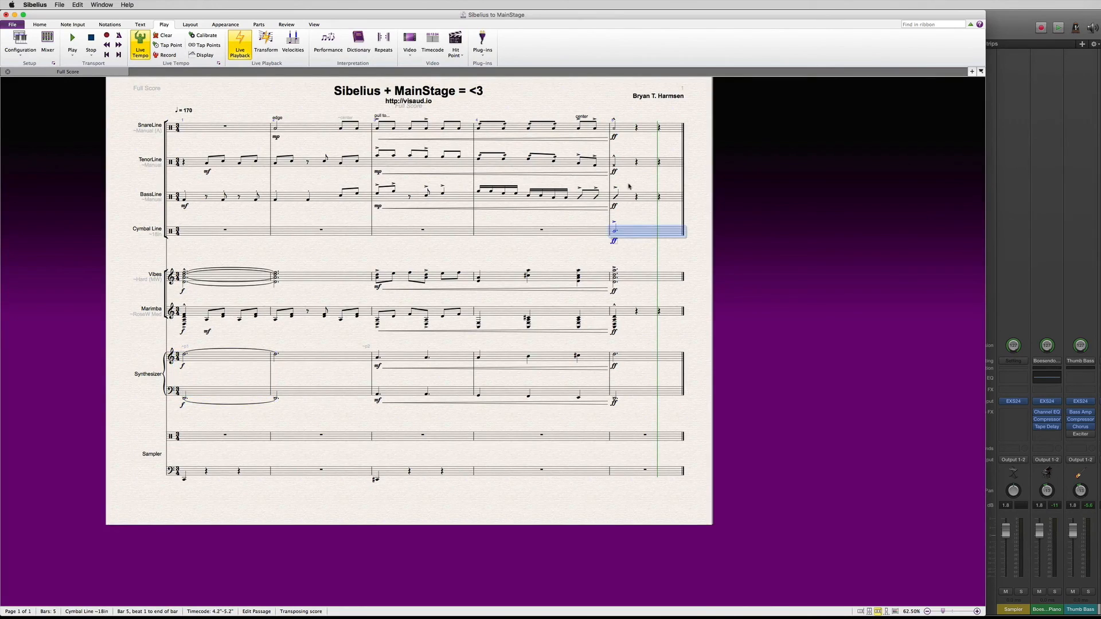
shift+click(624, 126)
key(space)
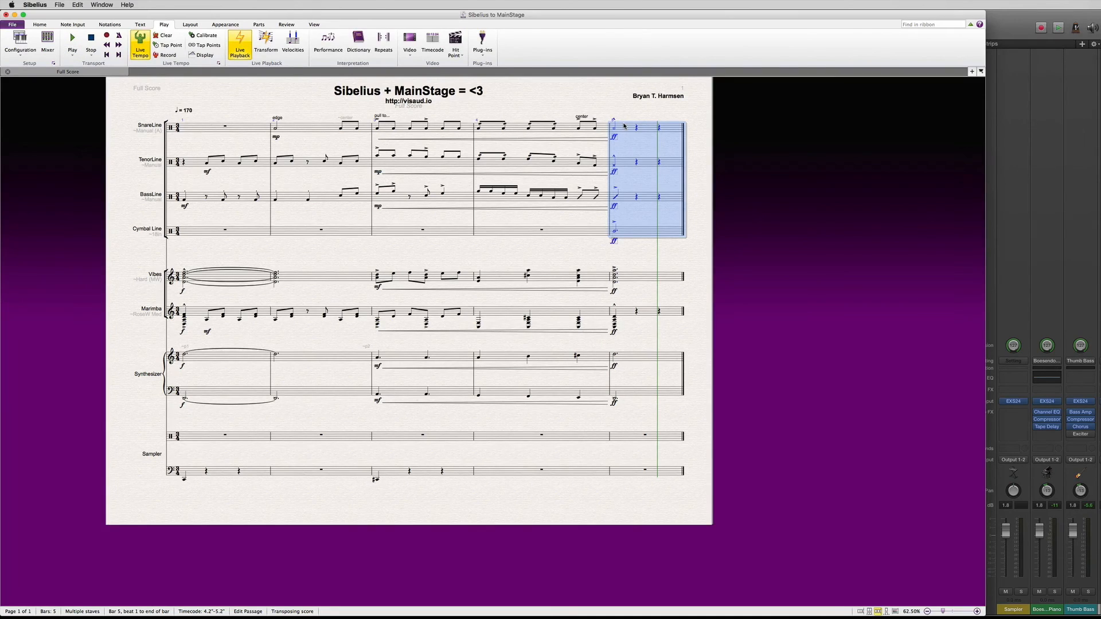
click(648, 263)
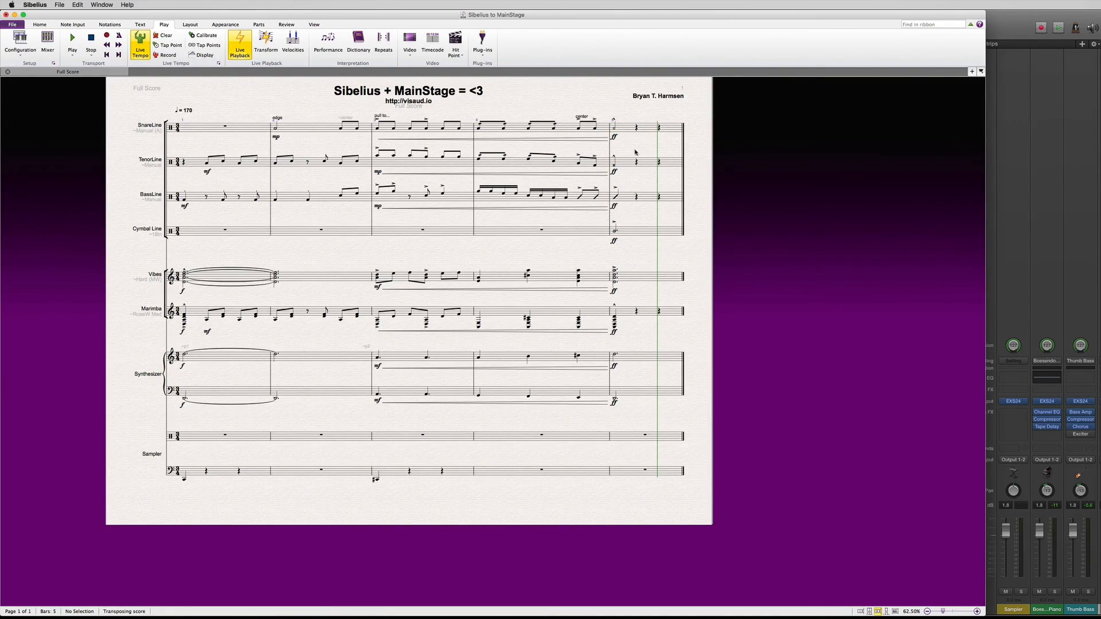
- Play bar 5 of both Synthesizer staves, stop, and check in MainStage which patch is active before returning to the score
click(634, 357)
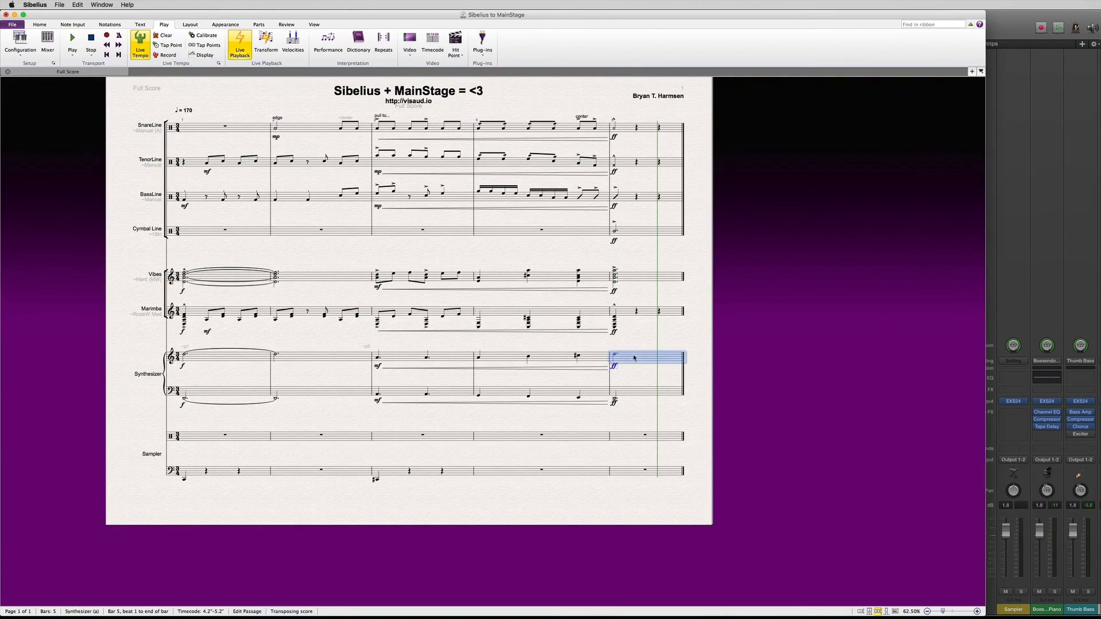
shift+click(632, 394)
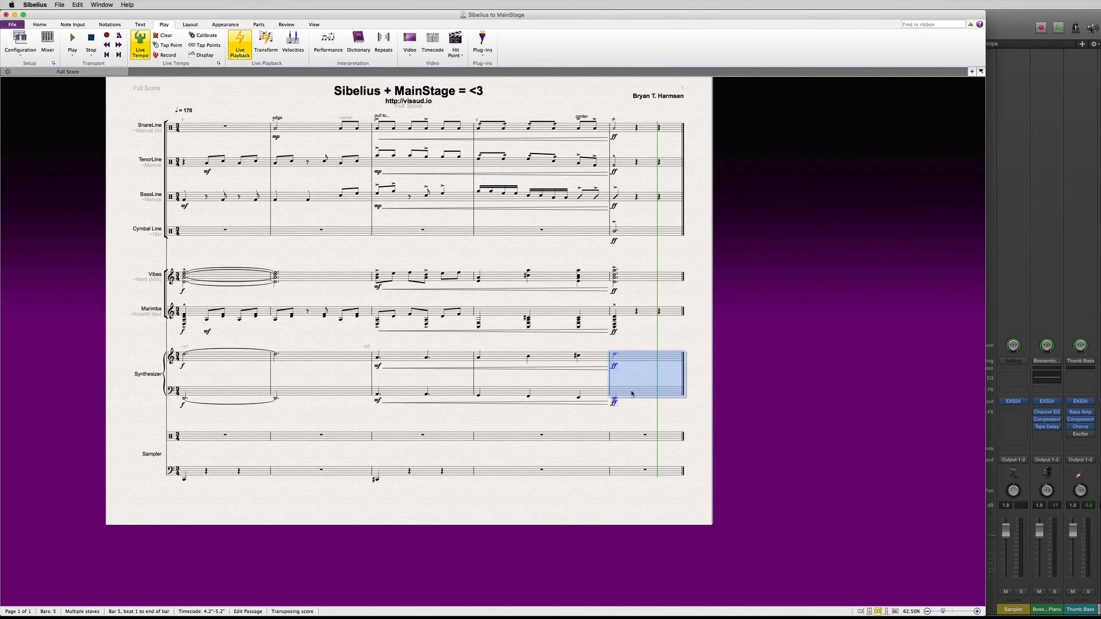
key(p)
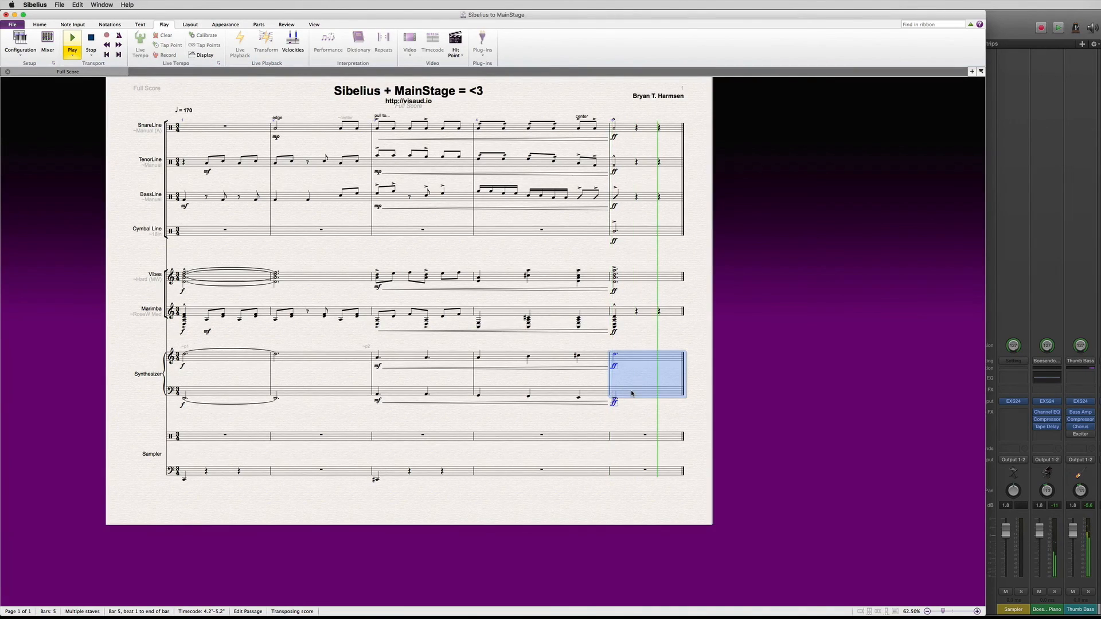
key(Escape)
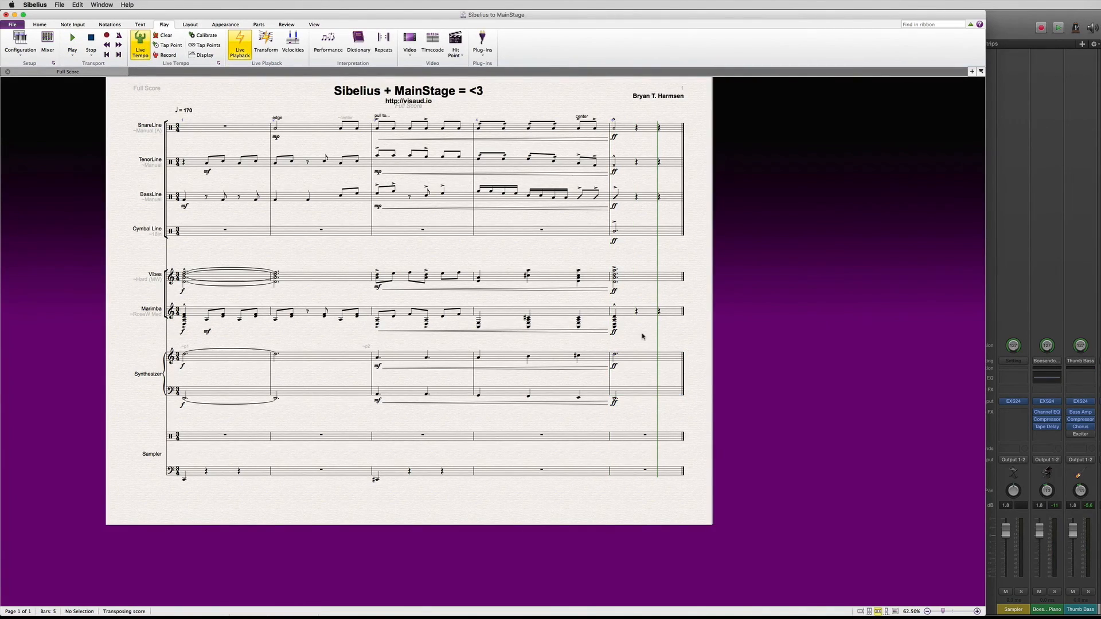
key(super+Tab)
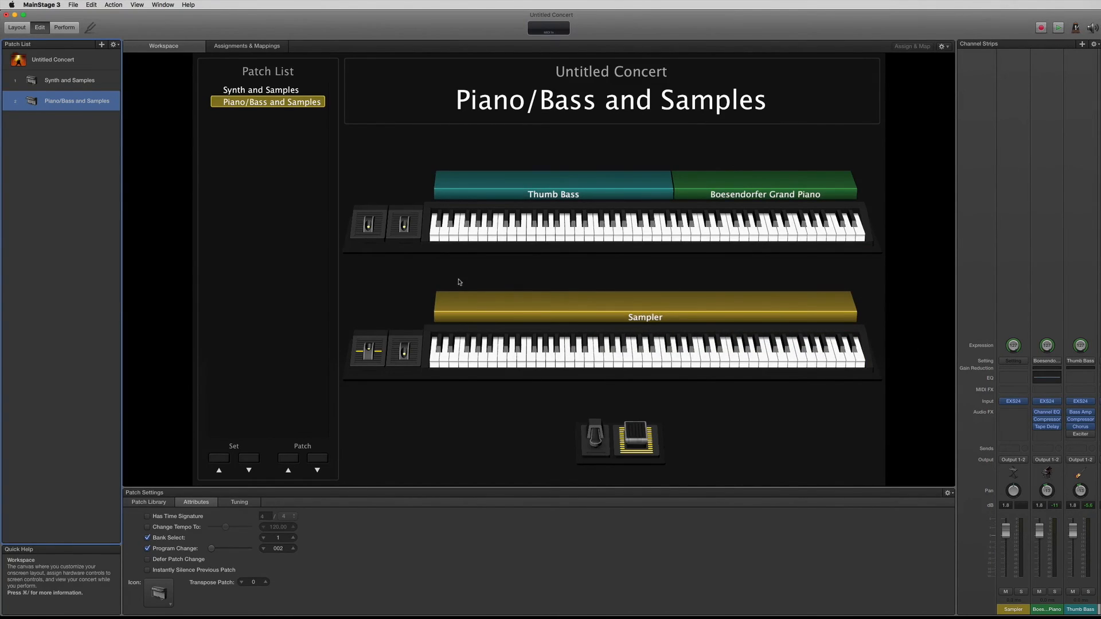
key(super+Tab)
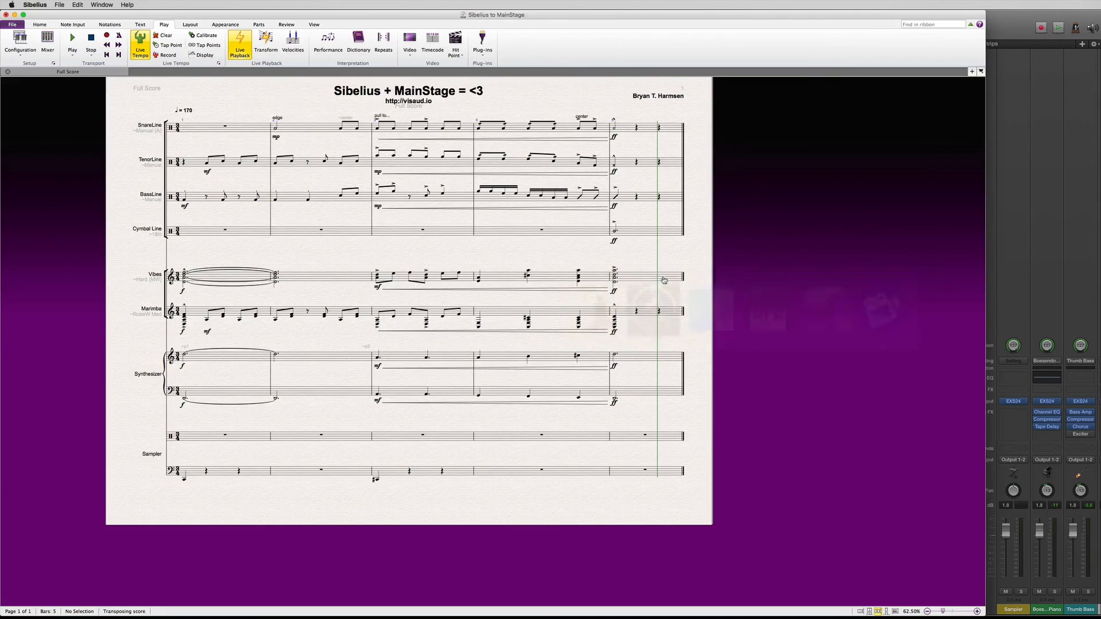
- Add a quarter note =10 tempo marking above the SnareLine at the start of bar 5
click(628, 128)
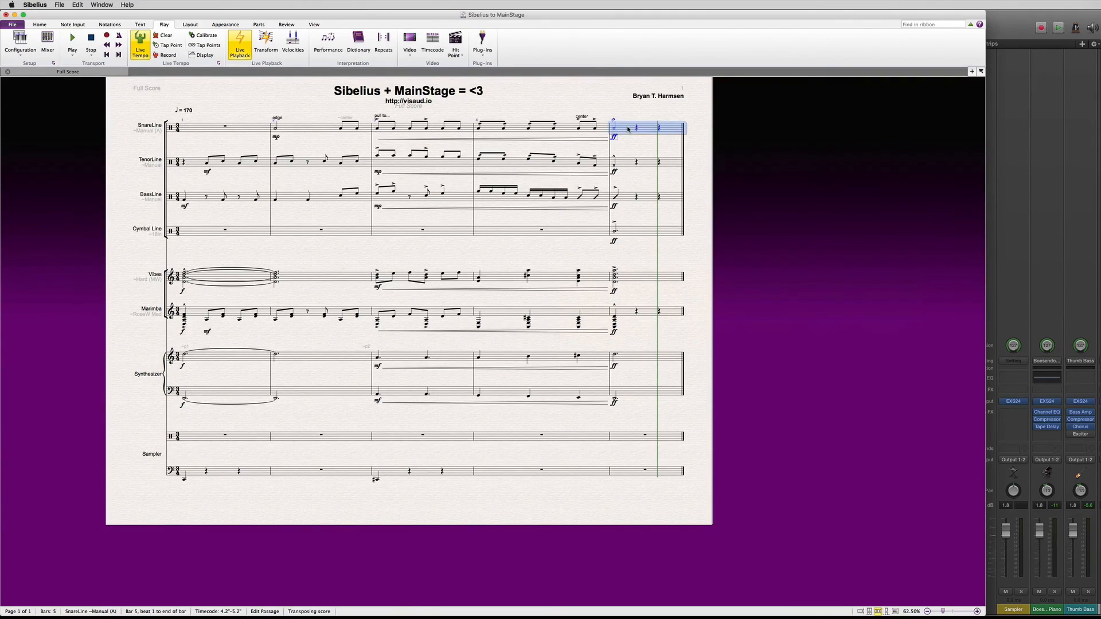
key(super+alt+t)
text(=10)
click(633, 113)
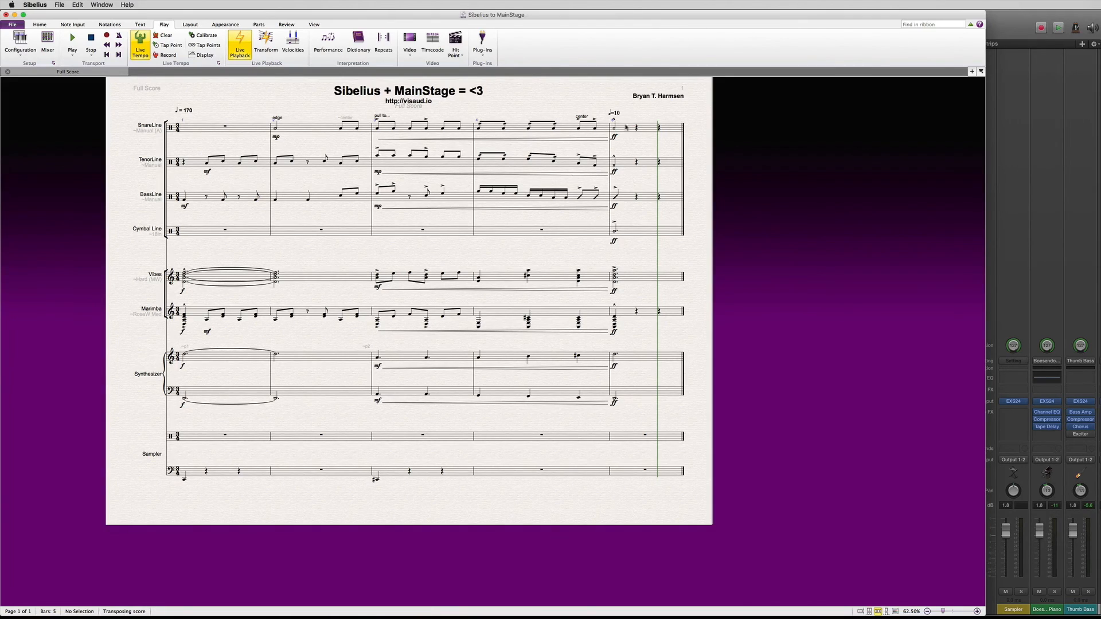
- Play both Synthesizer staves from bar 3 into the slowed bar 5, stop, and clear the selection
click(630, 356)
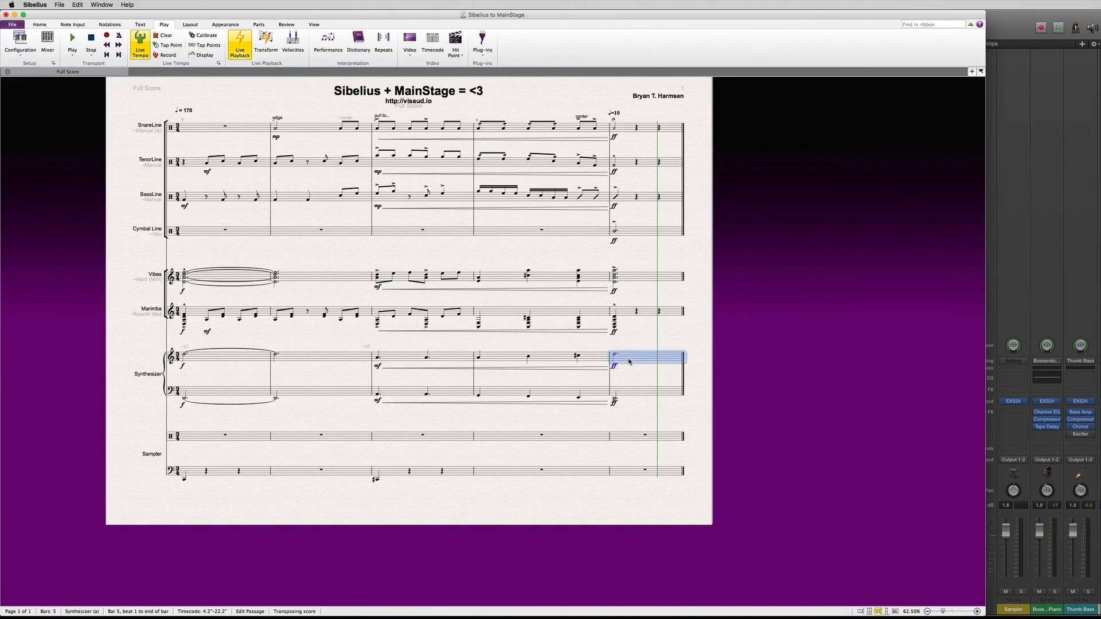
shift+click(629, 394)
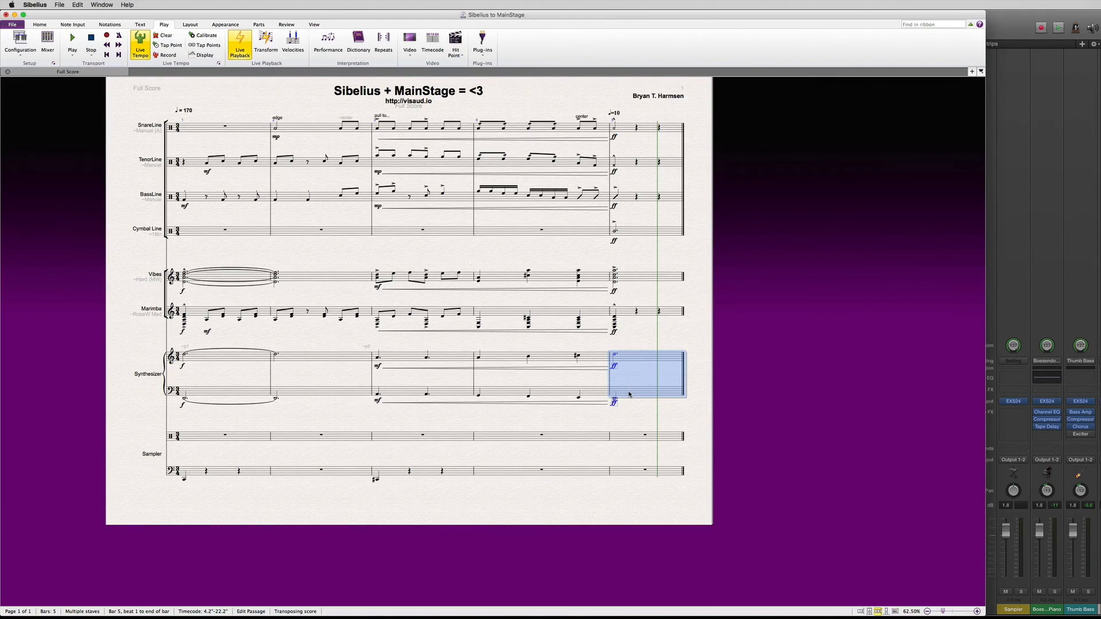
shift+click(449, 356)
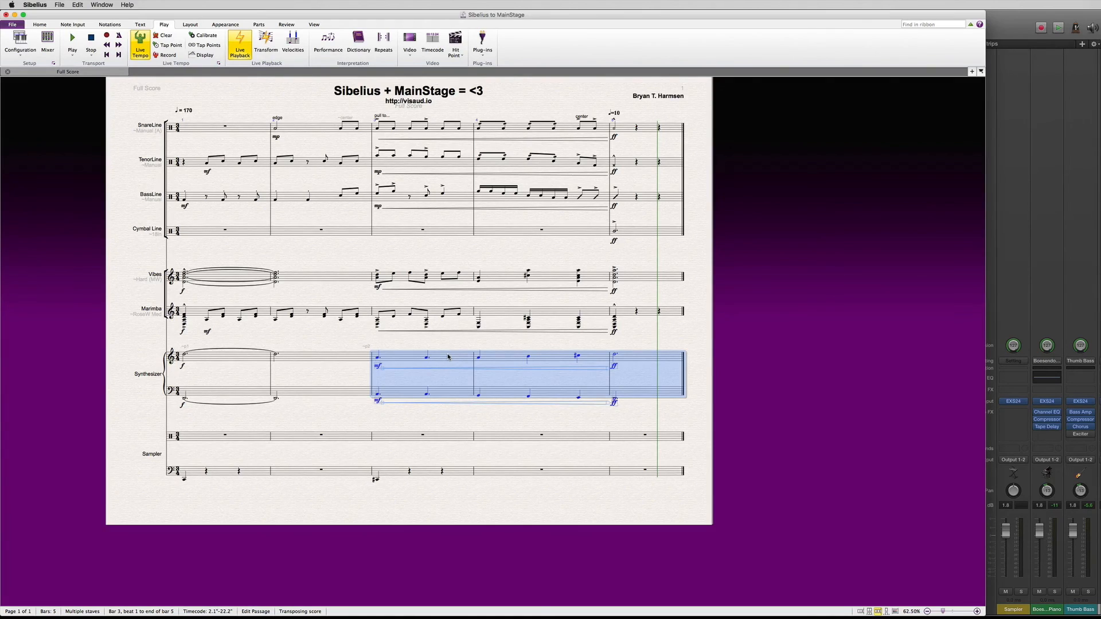
key(space)
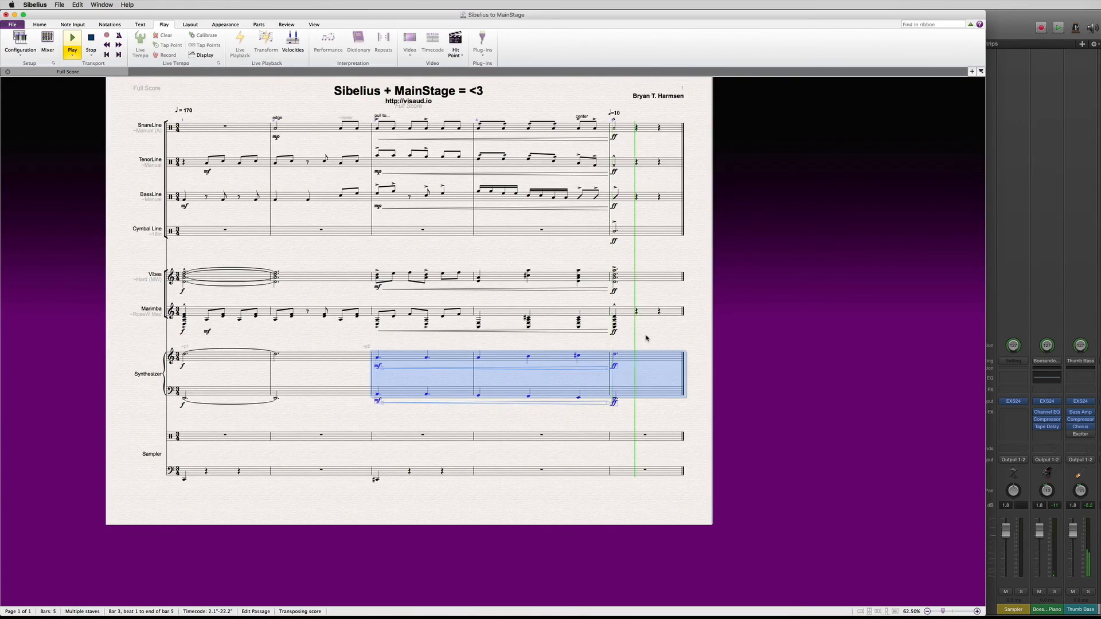
key(Escape)
key(space)
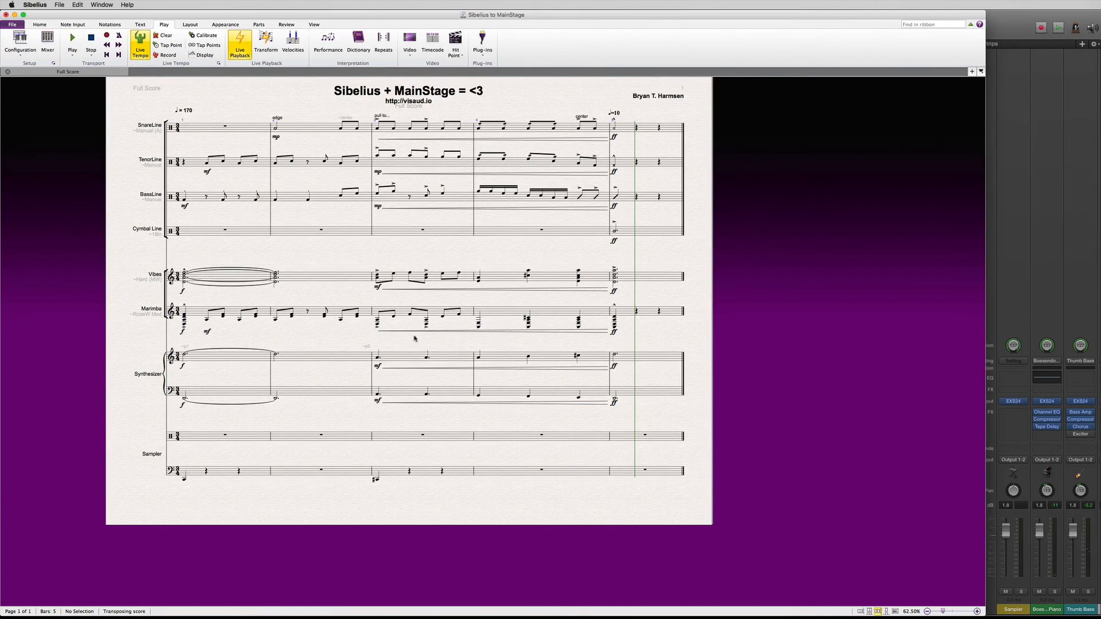
drag(348, 338, 440, 336)
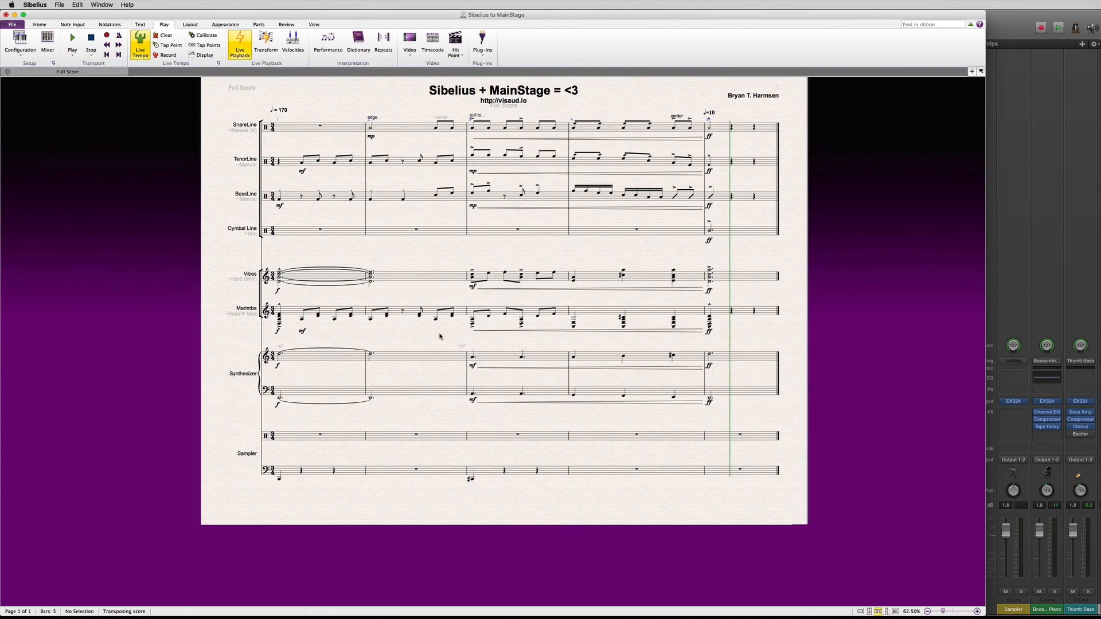